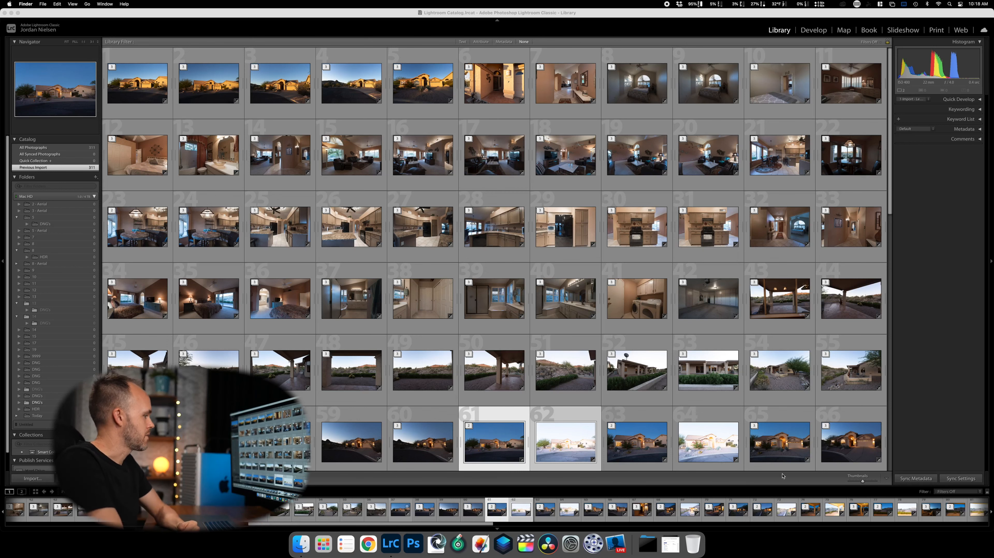
# Add all photos from number 61 through the last one, number 163, to the Quick Collection.
pyautogui.scroll(-5, 525, 333)
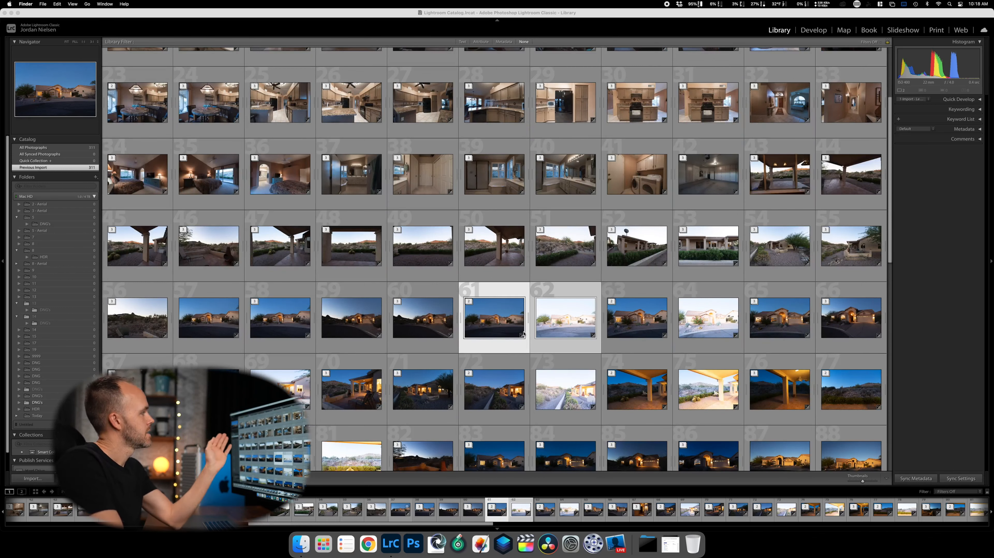
pyautogui.scroll(-15, 523, 330)
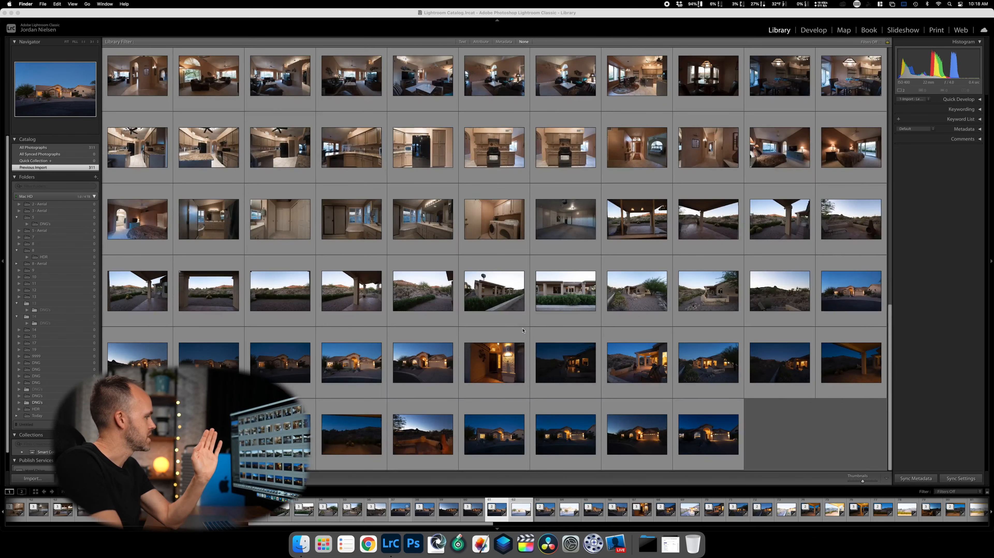
pyautogui.scroll(5, 541, 224)
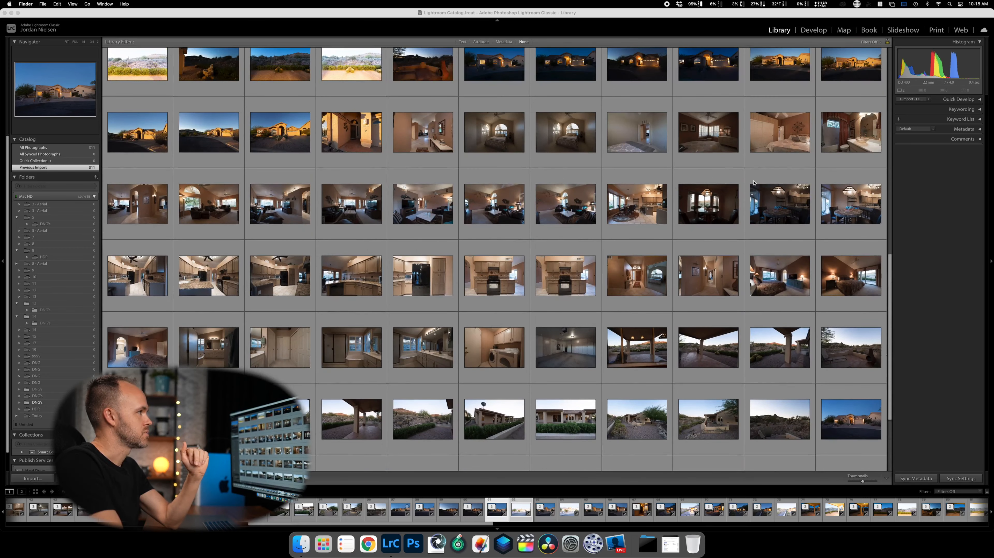
pyautogui.scroll(1, 755, 183)
pyautogui.click(787, 117)
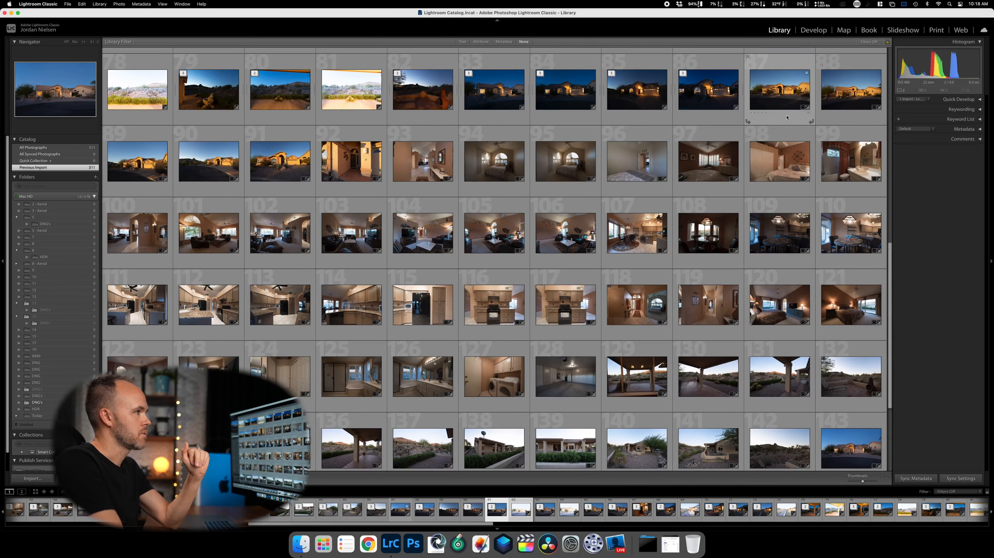
pyautogui.scroll(-3, 709, 234)
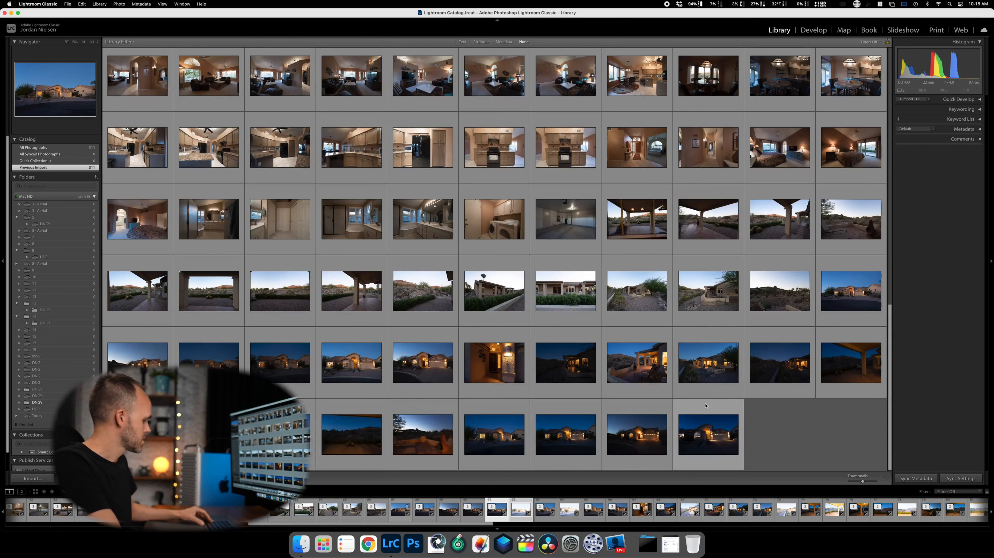
pyautogui.press('super+a')
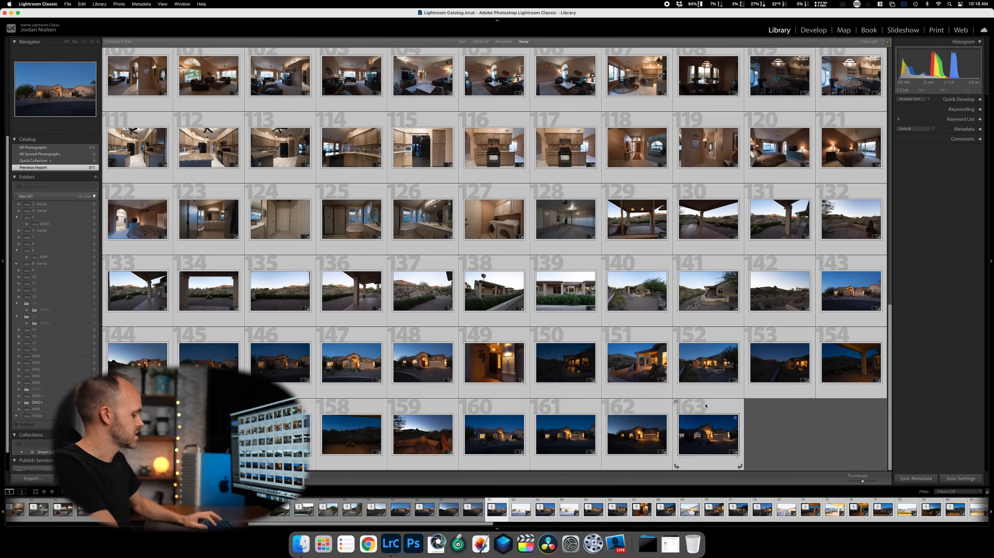
pyautogui.press('b')
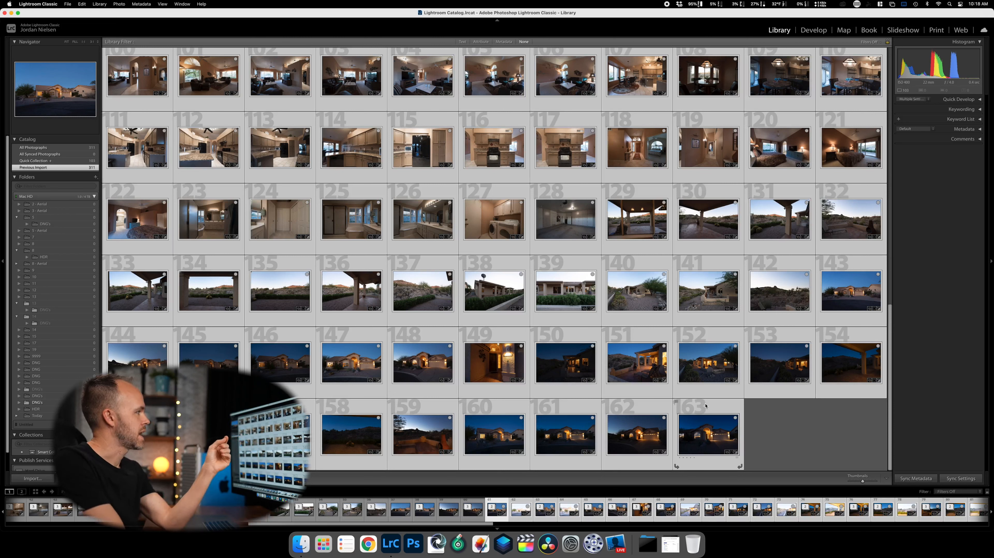
# Look over the exterior twilight photos and check the stacking commands available for photos 72 and 73.
pyautogui.scroll(5, 626, 166)
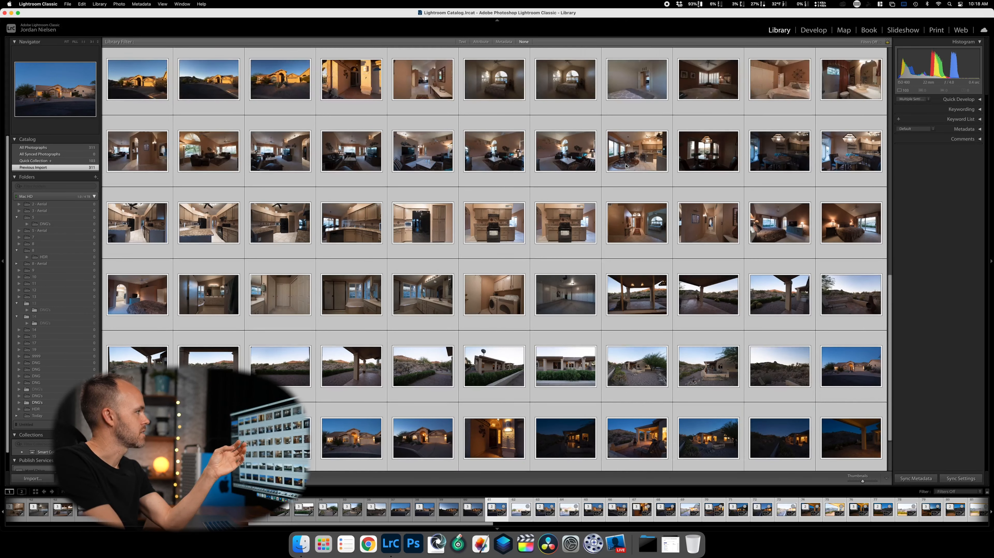
pyautogui.scroll(1, 626, 166)
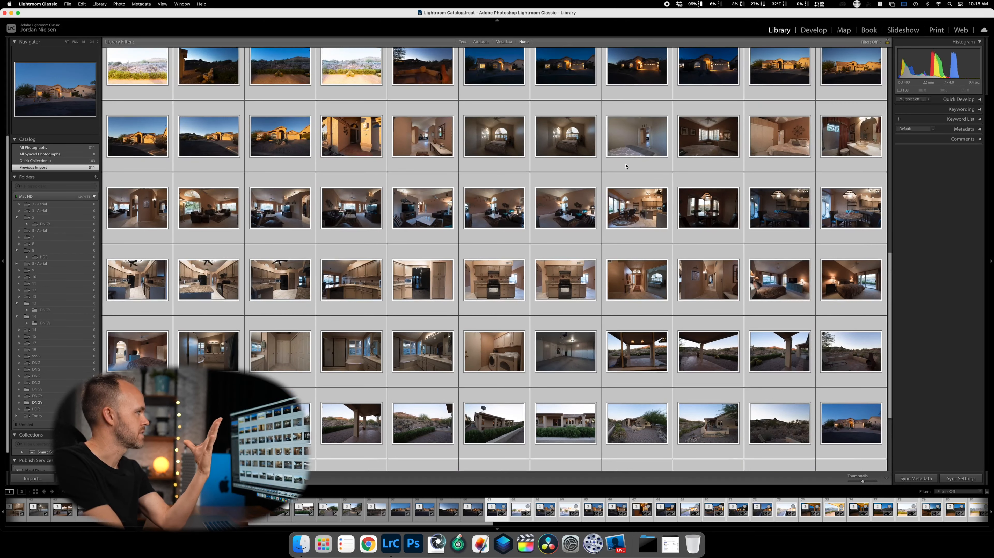
pyautogui.scroll(2, 626, 166)
pyautogui.scroll(1, 626, 166)
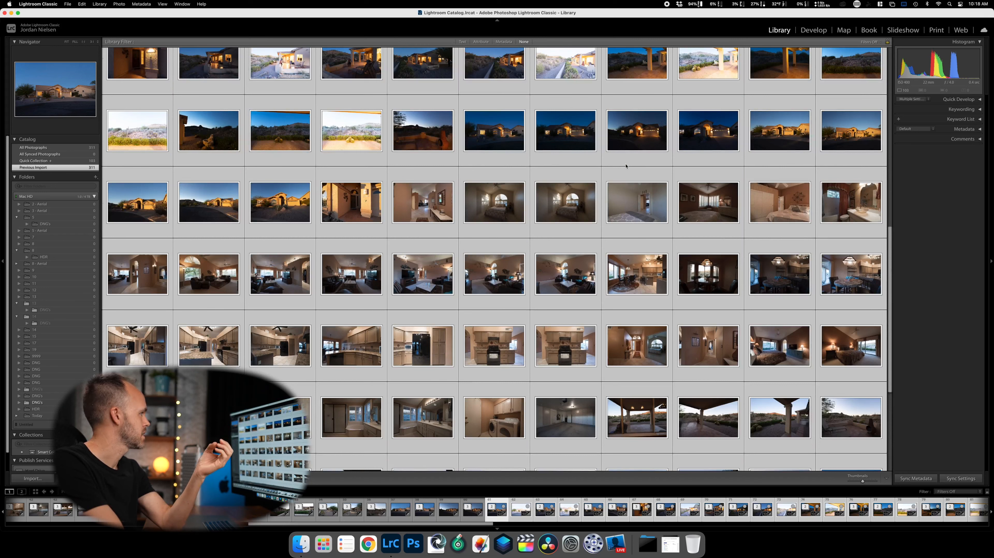
pyautogui.scroll(2, 626, 166)
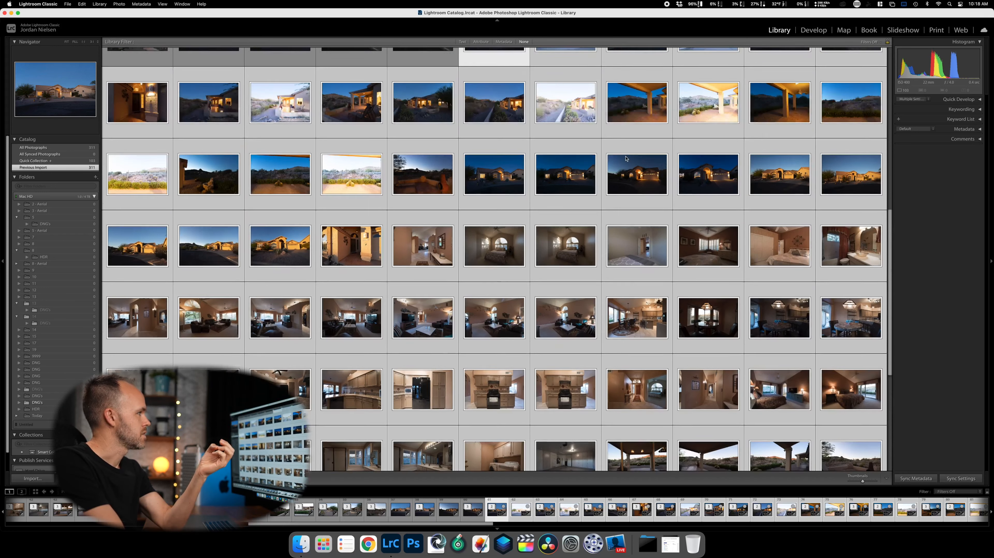
pyautogui.scroll(1, 626, 158)
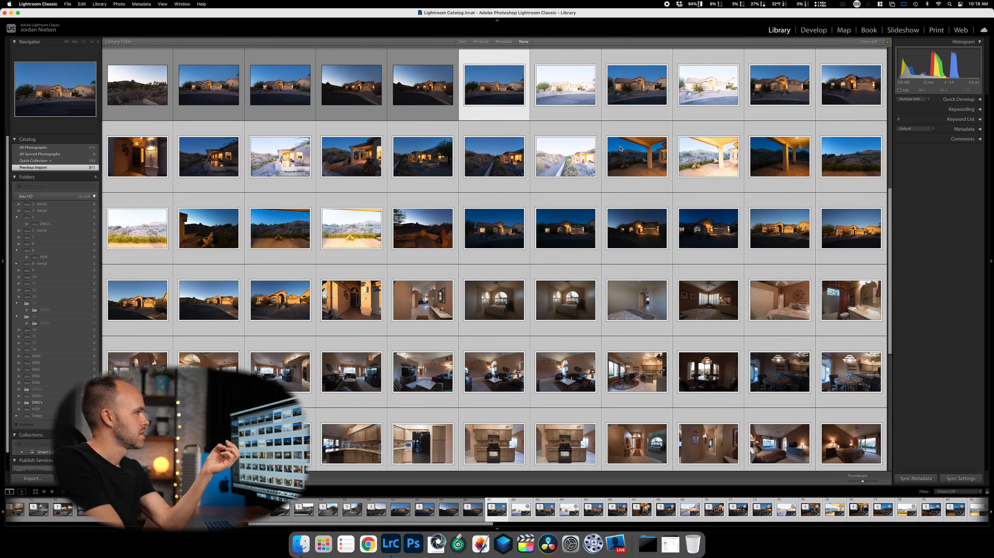
pyautogui.click(581, 133)
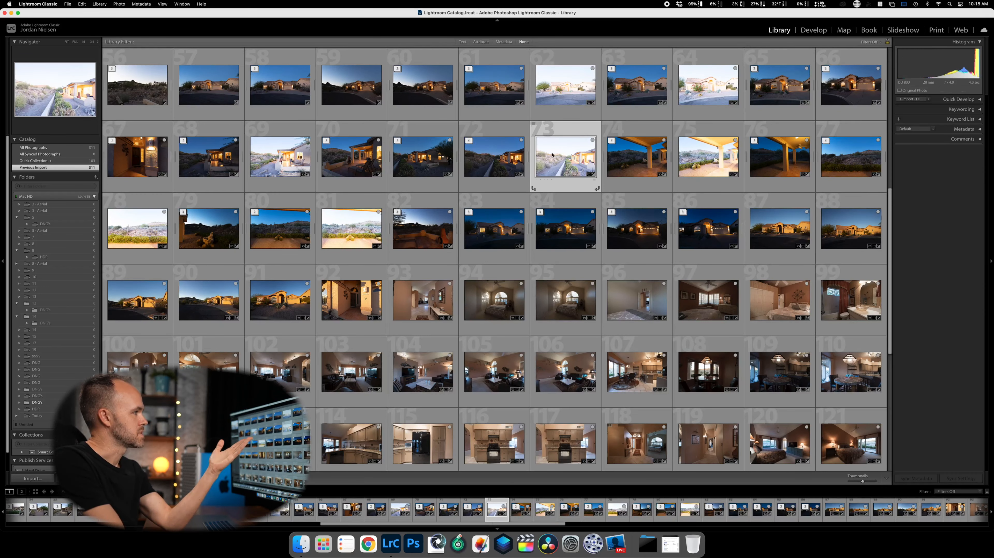
pyautogui.scroll(1, 553, 154)
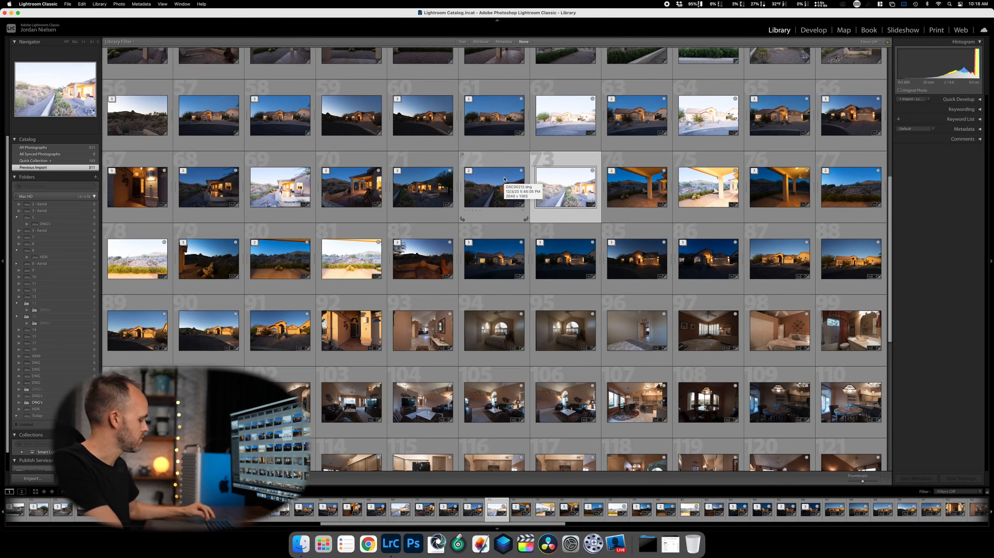
pyautogui.keyDown('super'); pyautogui.click(504, 180); pyautogui.keyUp('super')
pyautogui.rightClick(504, 179)
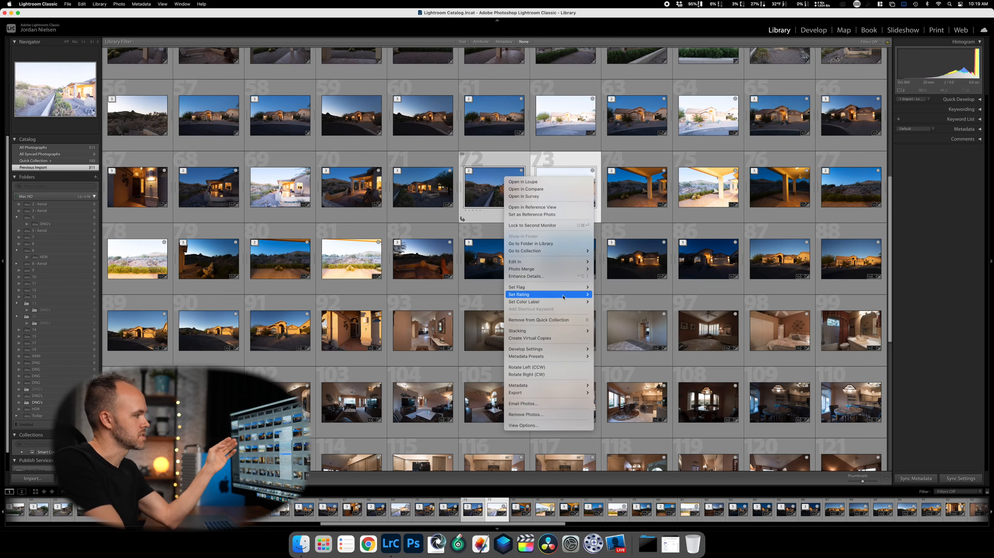
pyautogui.moveTo(563, 331)
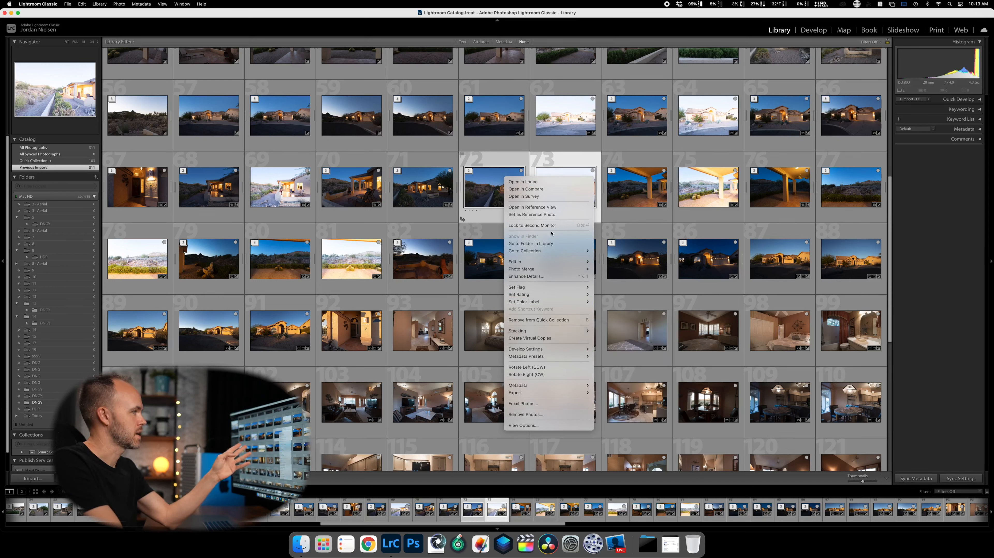
pyautogui.click(491, 176)
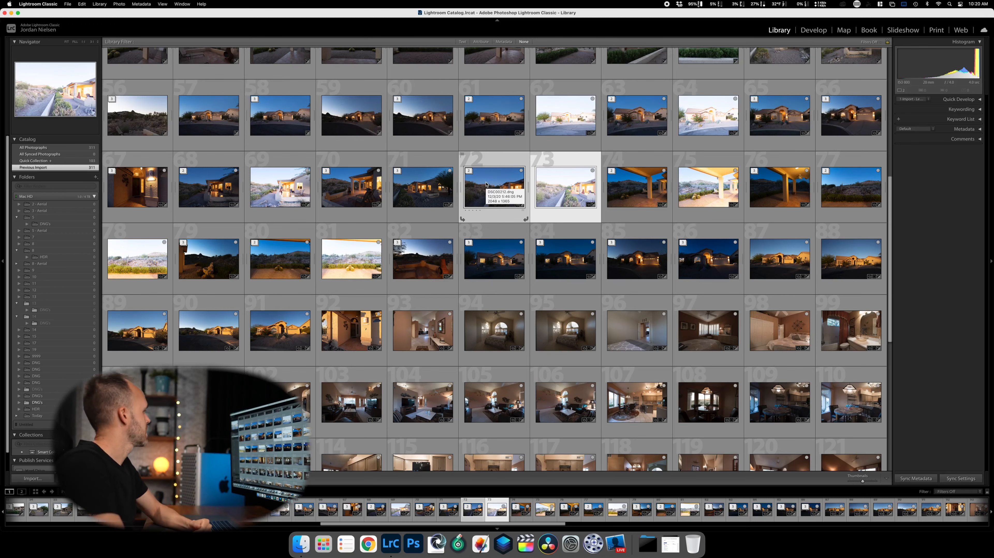
# Open the Quick Collection and remove photos 1 through 26 from it.
pyautogui.click(64, 160)
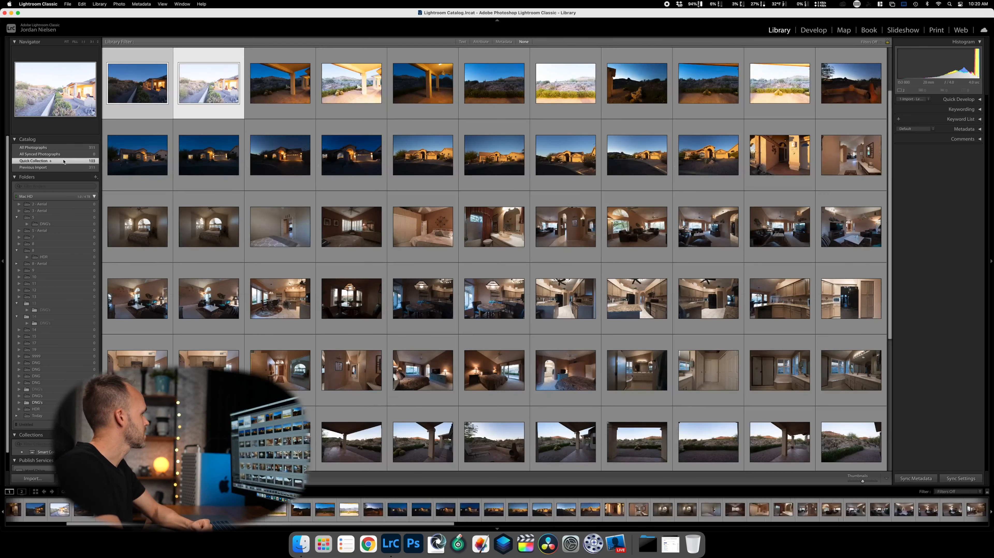
pyautogui.click(206, 58)
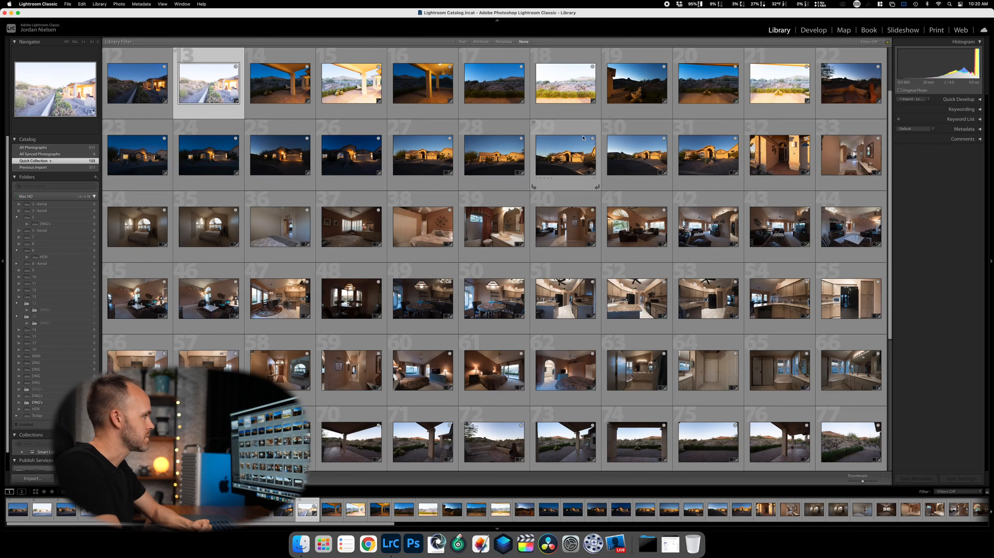
pyautogui.scroll(-4, 628, 221)
pyautogui.scroll(5, 627, 222)
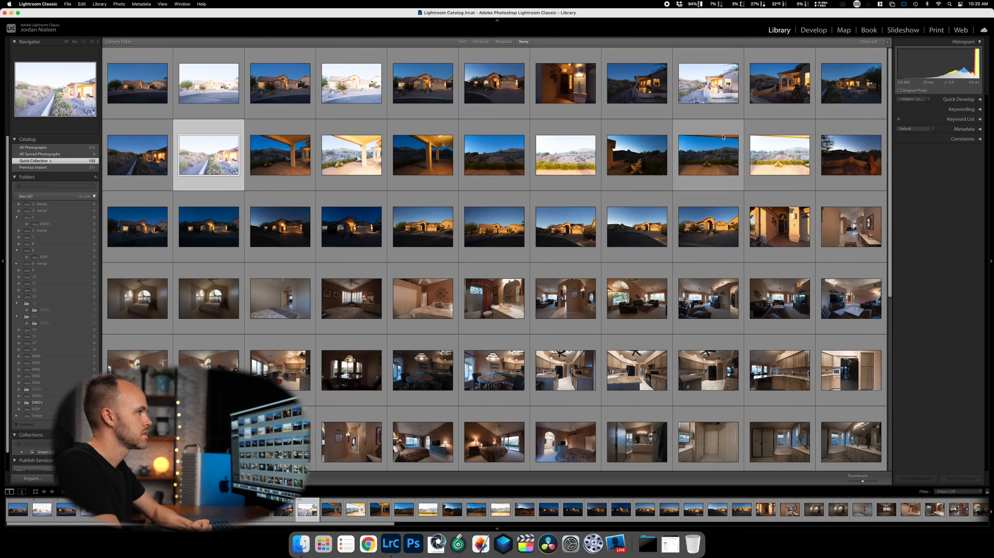
pyautogui.click(351, 227)
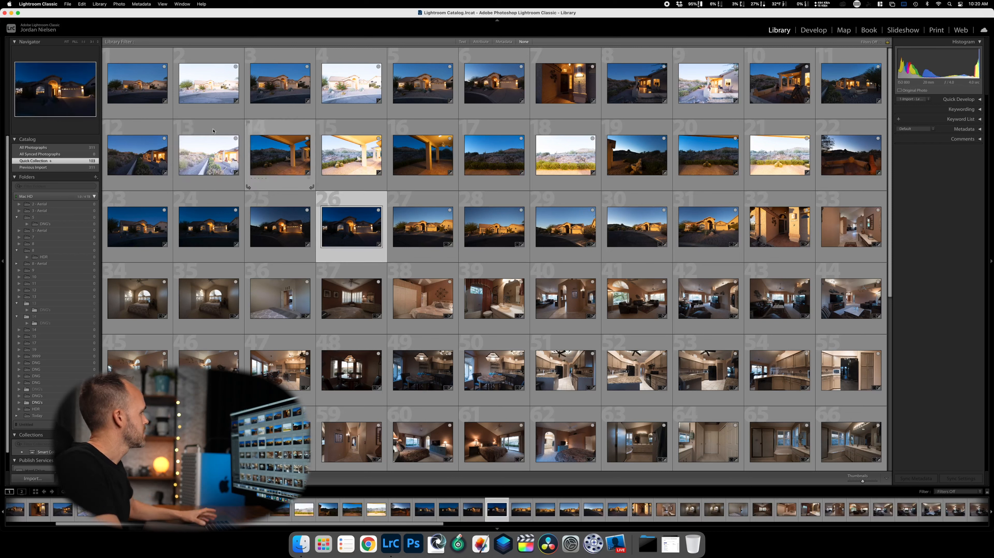
pyautogui.keyDown('shift'); pyautogui.click(124, 62); pyautogui.keyUp('shift')
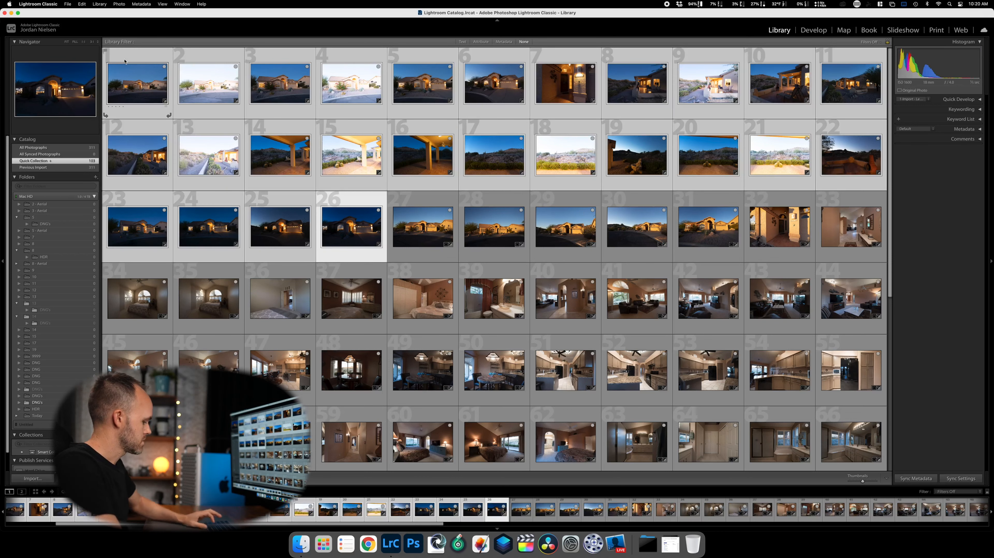
pyautogui.press('b')
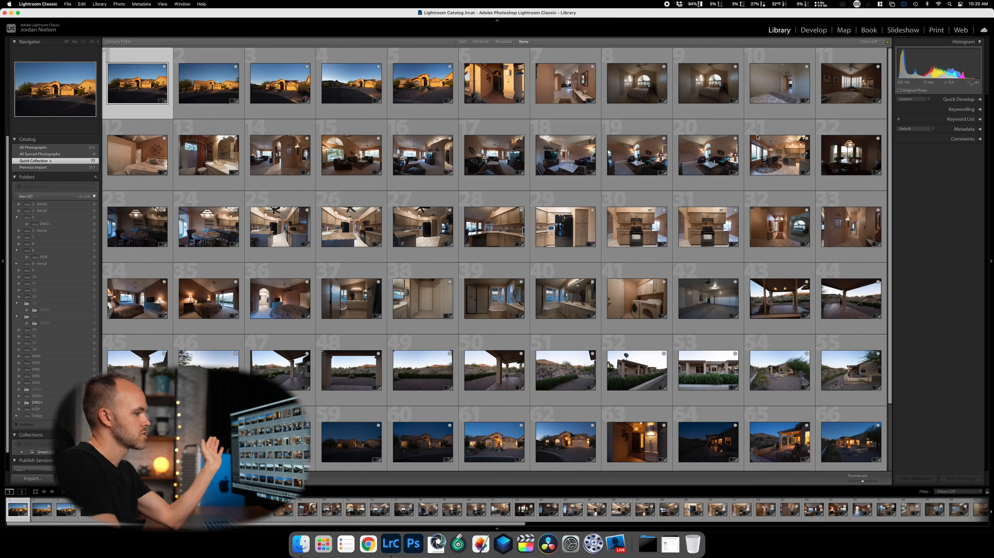
# Enlarge the grid thumbnails so that four photos fit in each row.
pyautogui.click(874, 483)
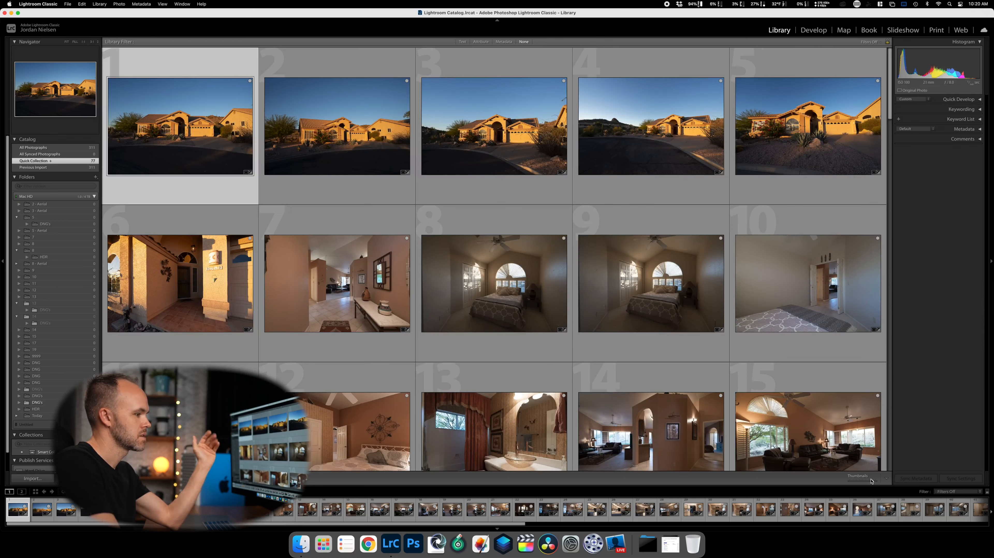
pyautogui.click(870, 482)
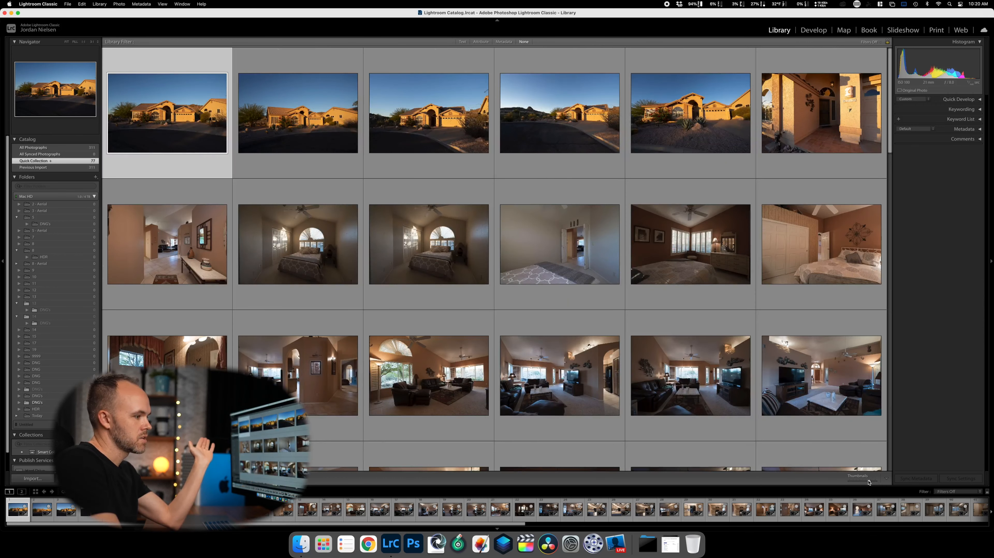
pyautogui.click(865, 482)
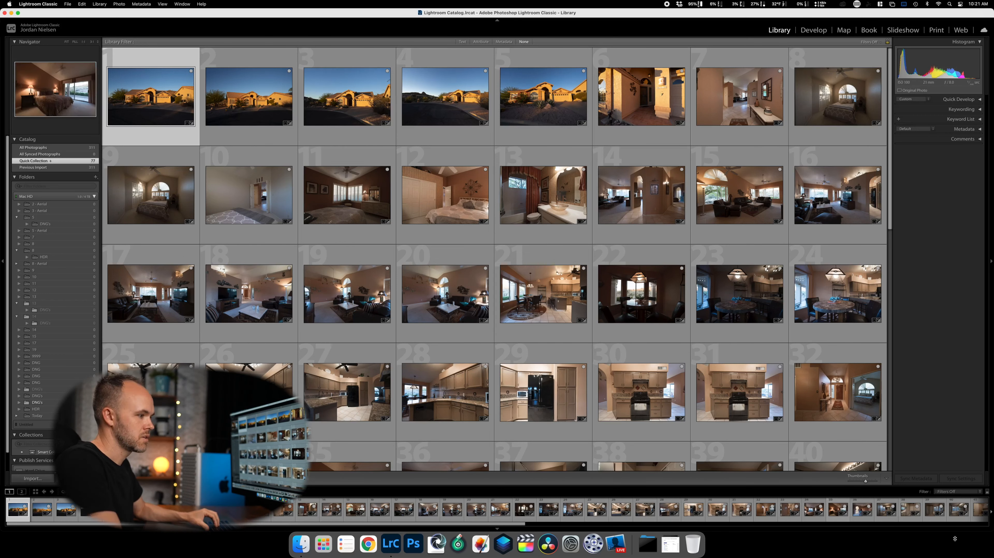
pyautogui.click(872, 483)
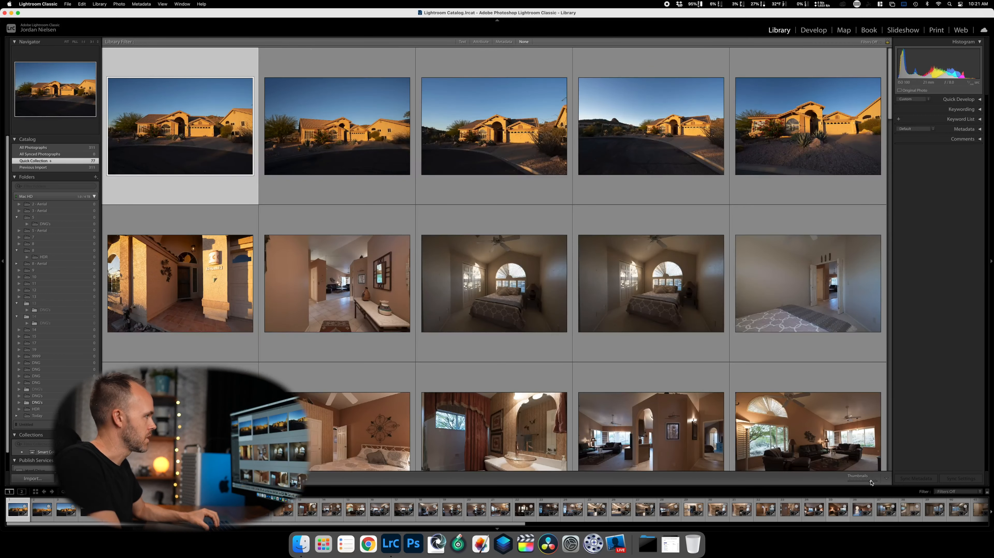
pyautogui.moveTo(872, 483); pyautogui.dragTo(875, 482)
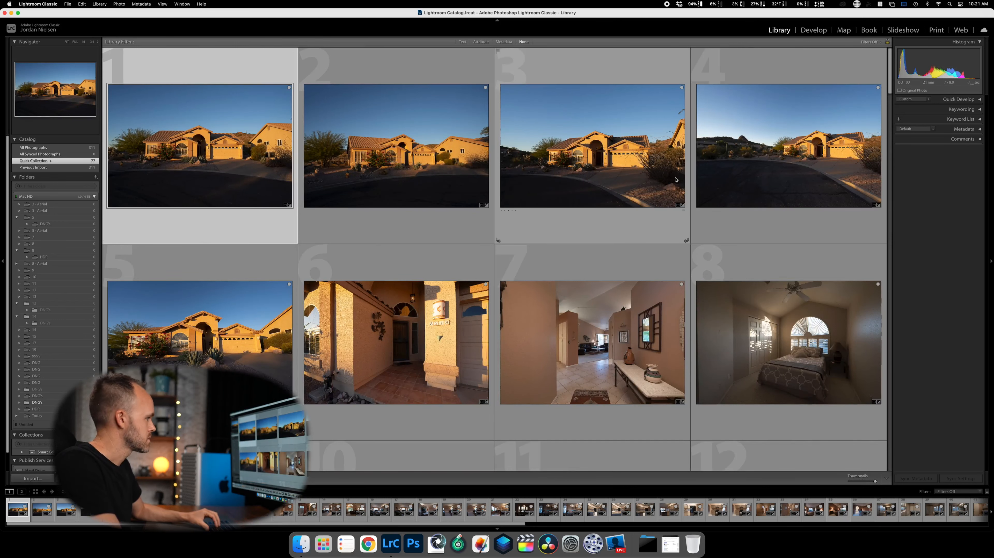
# Remove photo 8, the first of the two similar arched-window bedroom shots, from the Quick Collection.
pyautogui.scroll(-3, 675, 179)
pyautogui.scroll(-2, 656, 199)
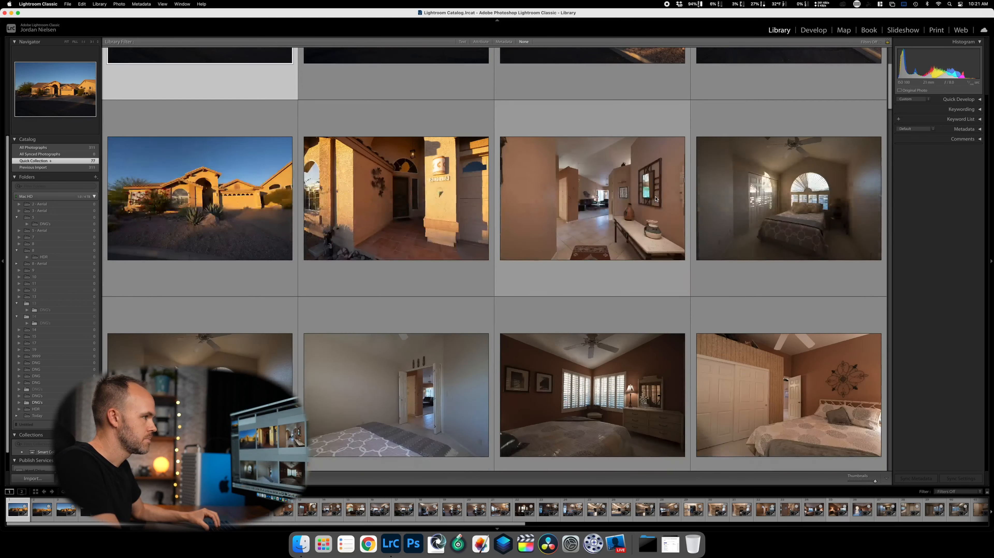
pyautogui.scroll(-1, 655, 199)
pyautogui.click(868, 197)
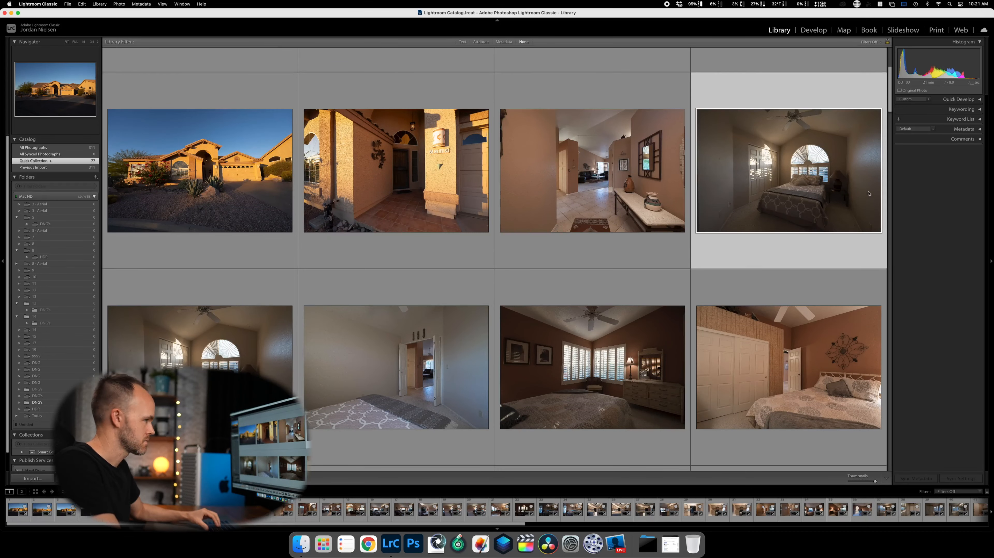
pyautogui.press('Delete')
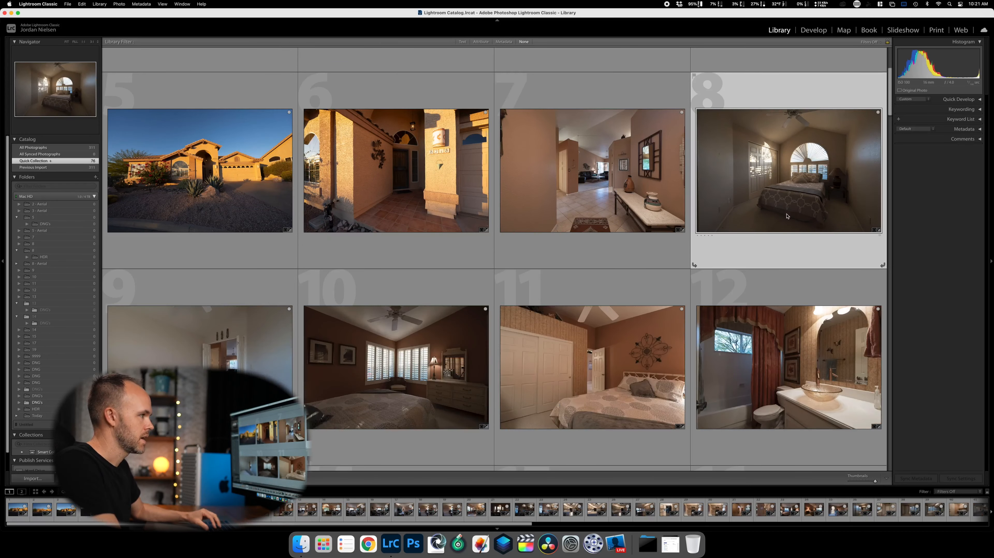
# Remove photo 22, the darker of the two similar dining table shots, from the Quick Collection.
pyautogui.scroll(-4, 787, 216)
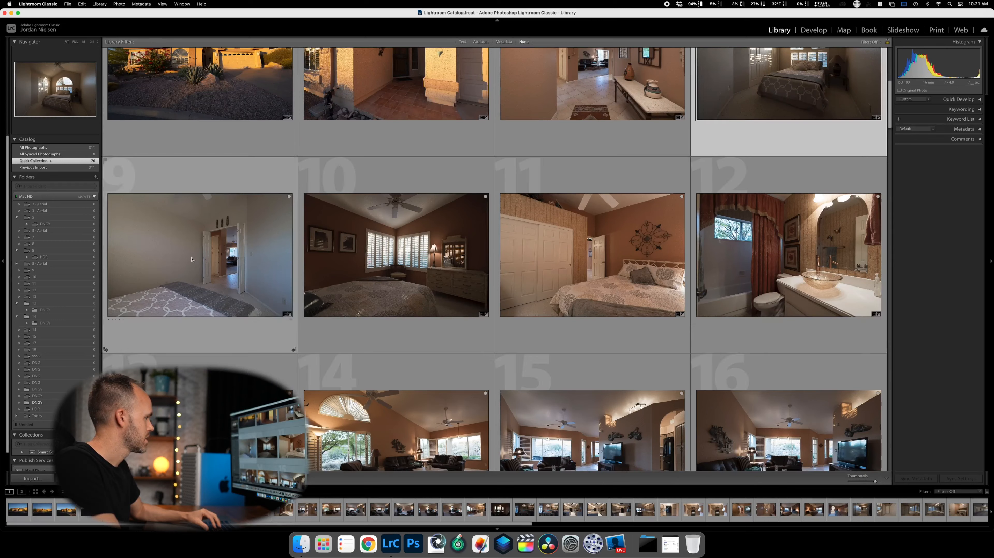
pyautogui.scroll(-2, 502, 251)
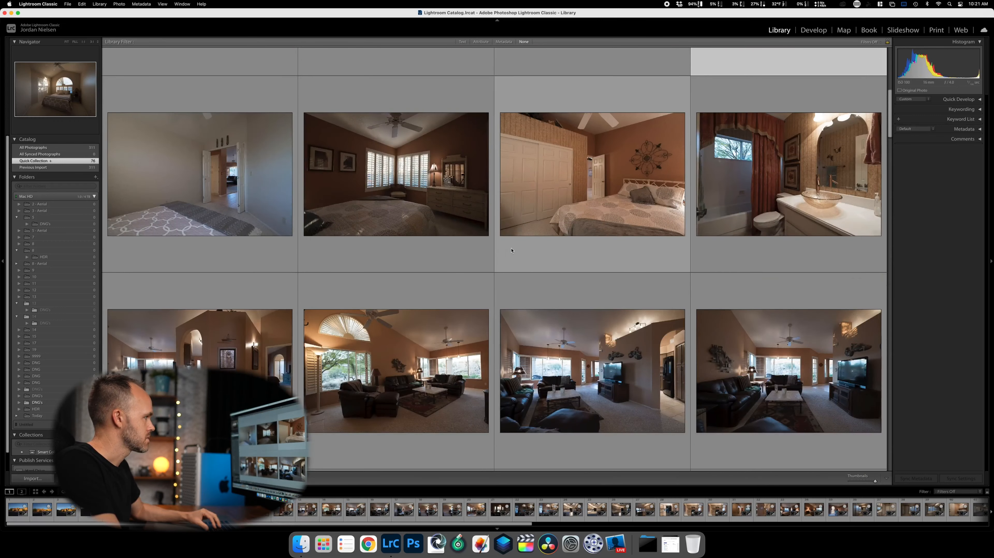
pyautogui.scroll(-4, 502, 251)
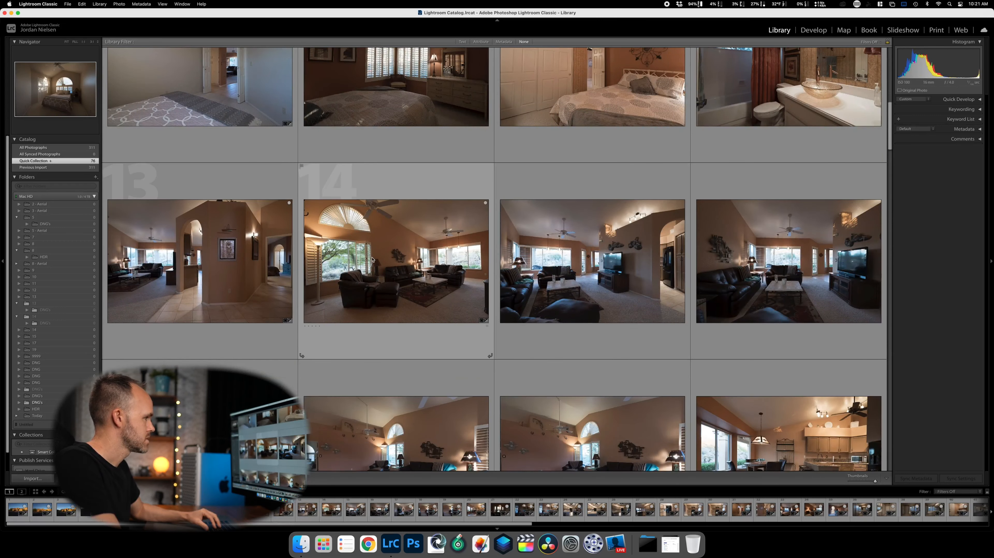
pyautogui.scroll(-3, 381, 259)
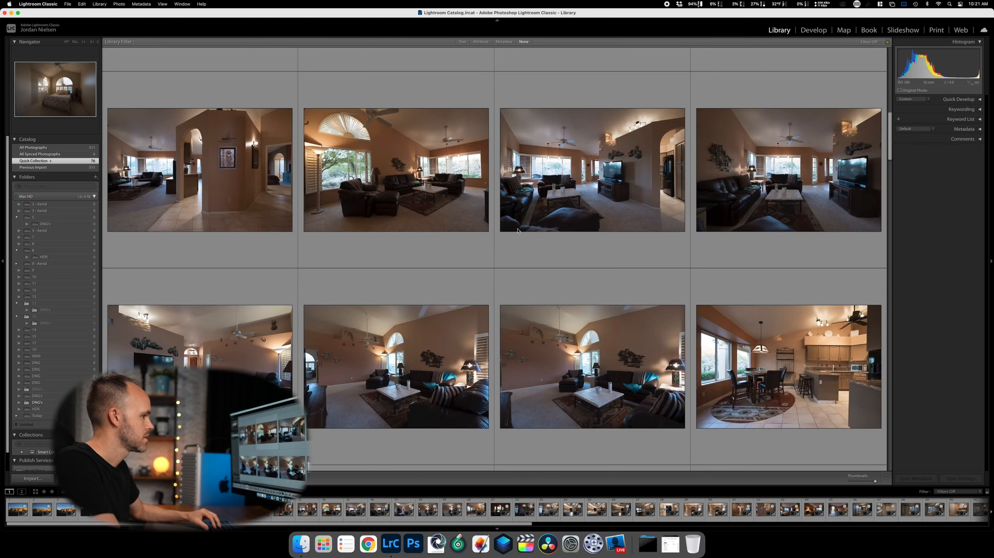
pyautogui.scroll(-4, 630, 257)
pyautogui.scroll(-5, 633, 255)
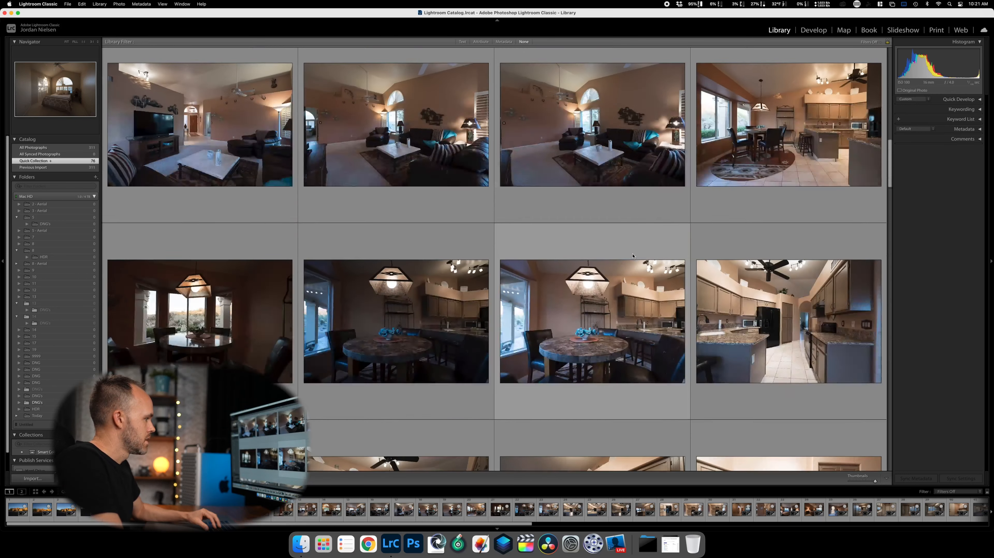
pyautogui.scroll(-2, 633, 256)
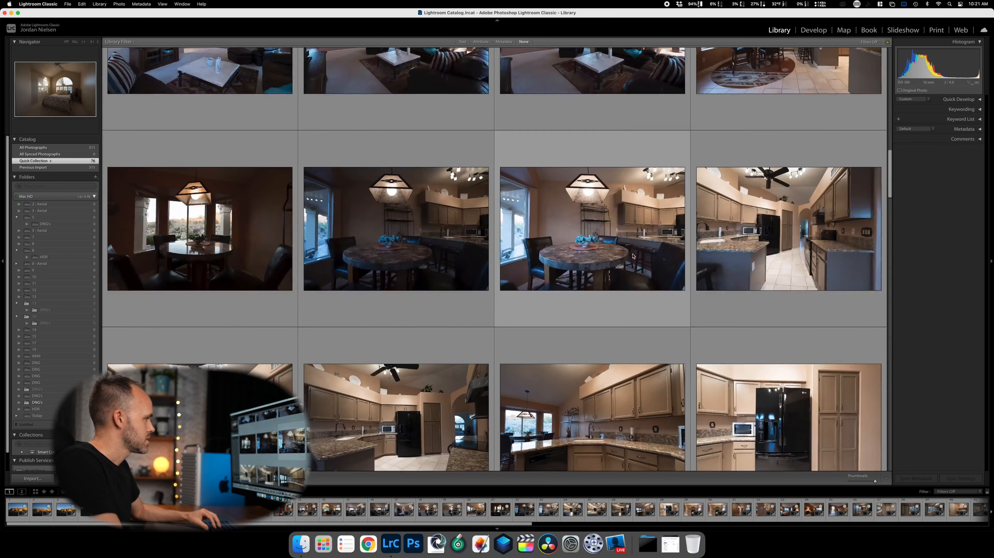
pyautogui.scroll(-1, 684, 253)
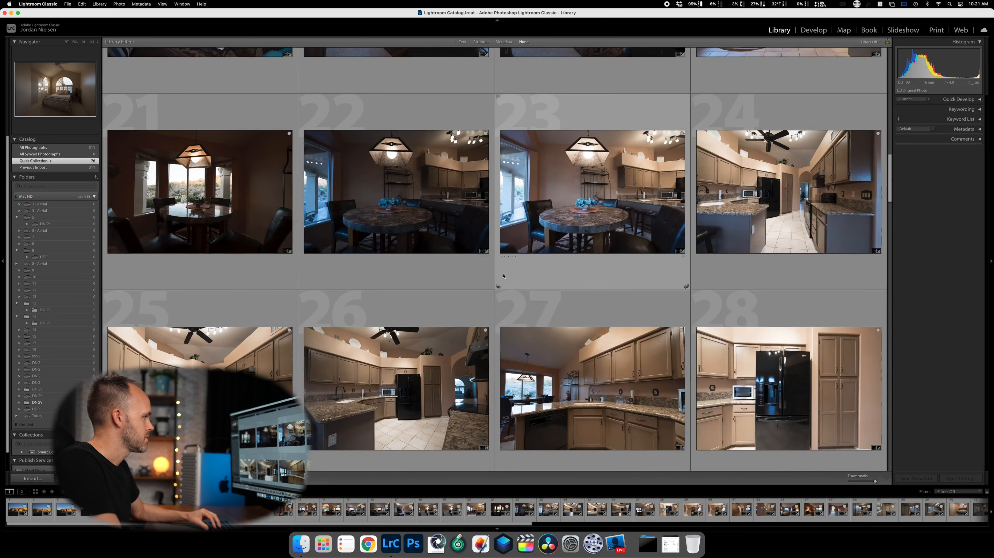
pyautogui.click(450, 277)
pyautogui.press('b')
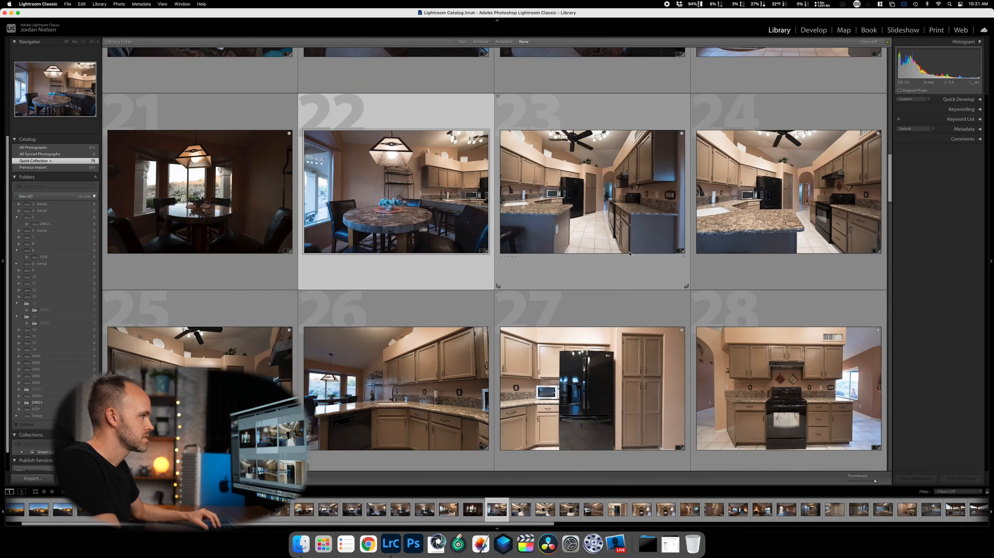
# Remove photo 28, the first of the two similar straight-on stove shots, from the Quick Collection.
pyautogui.scroll(-2, 623, 254)
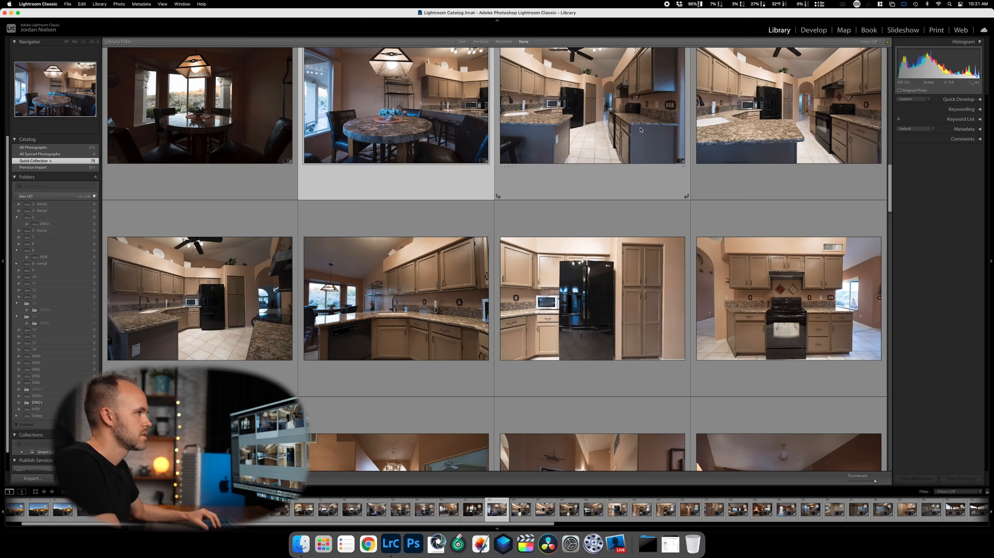
pyautogui.scroll(-2, 536, 208)
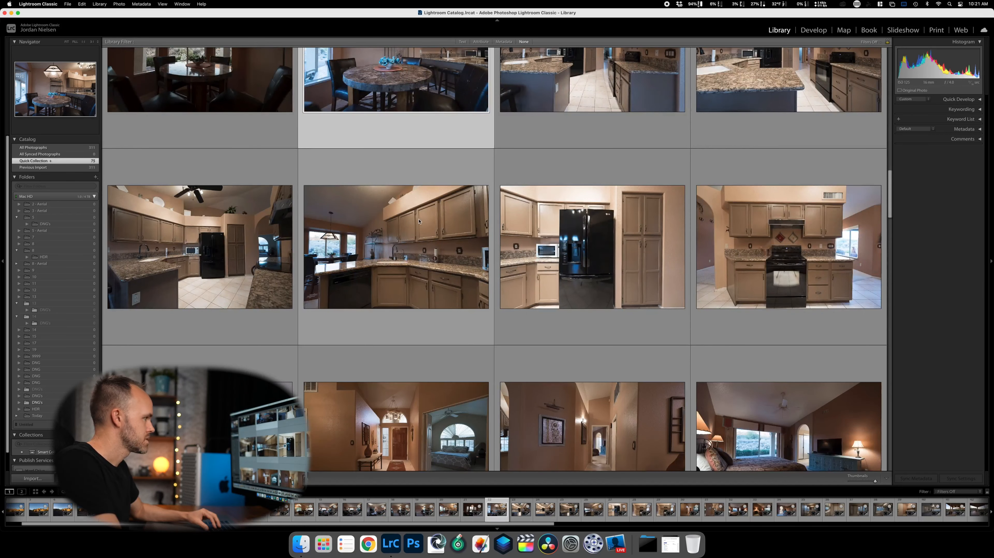
pyautogui.scroll(-1, 536, 208)
pyautogui.scroll(-3, 528, 222)
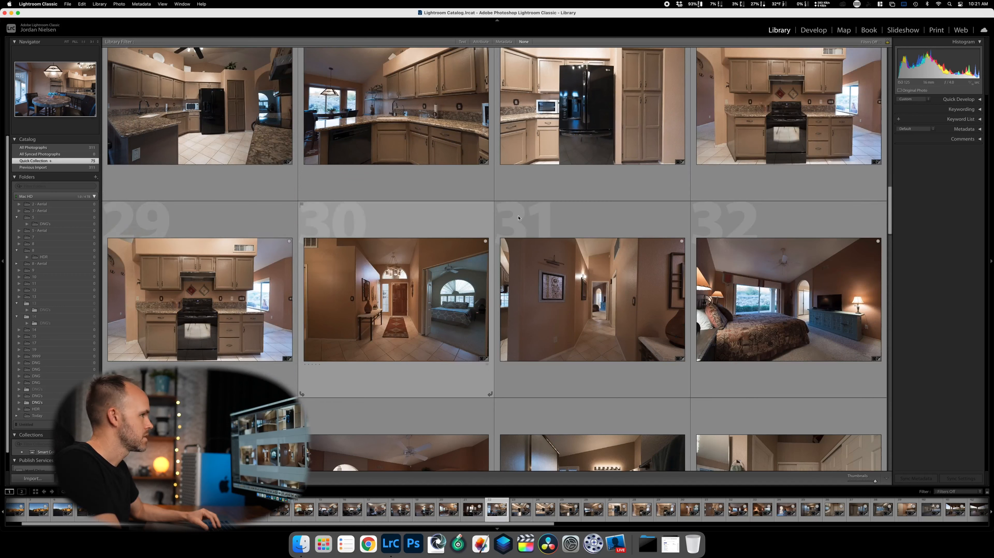
pyautogui.click(808, 133)
pyautogui.press('b')
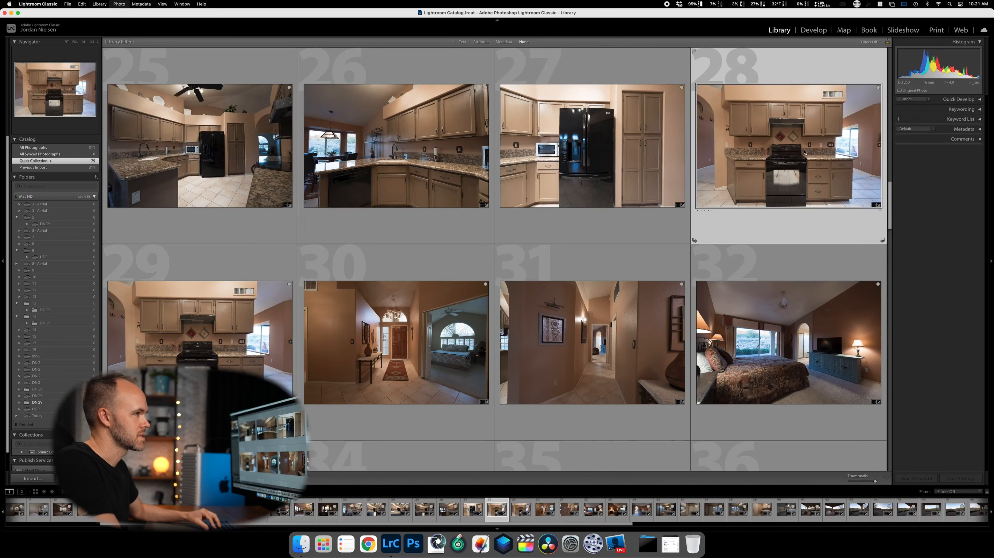
# Look through the hallway, bedroom, bathroom, laundry, garage and daytime backyard photos for duplicates and unneeded shots.
pyautogui.scroll(-2, 414, 287)
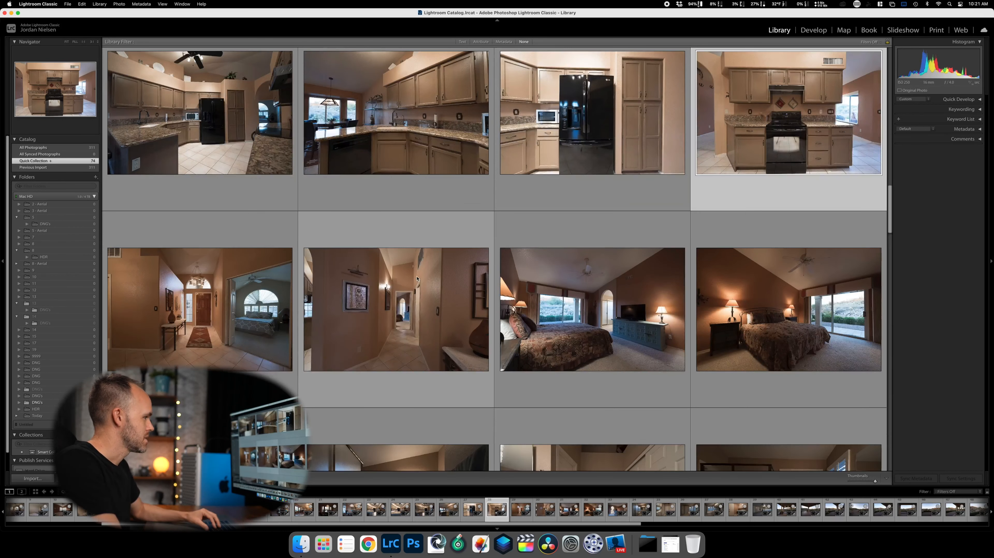
pyautogui.scroll(-1, 417, 278)
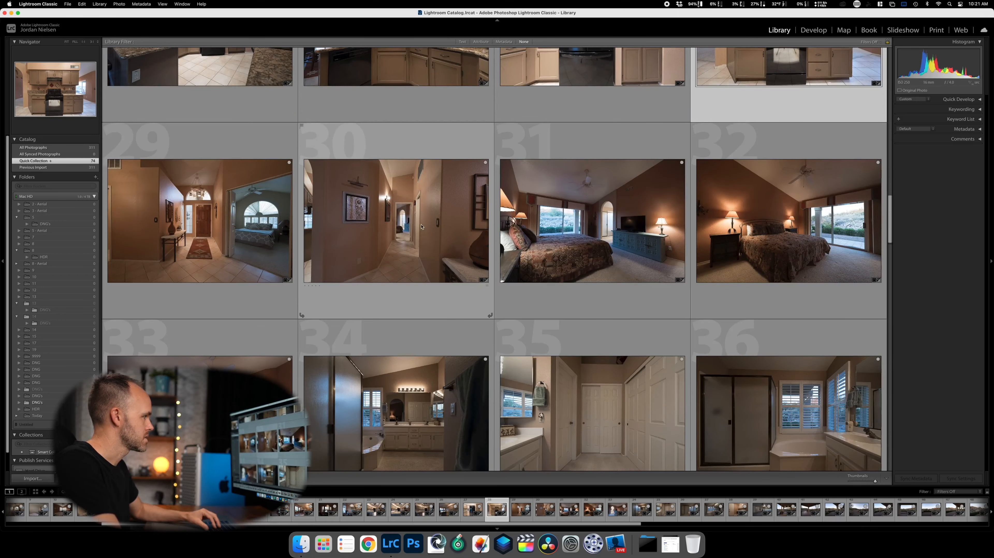
pyautogui.scroll(-1, 432, 227)
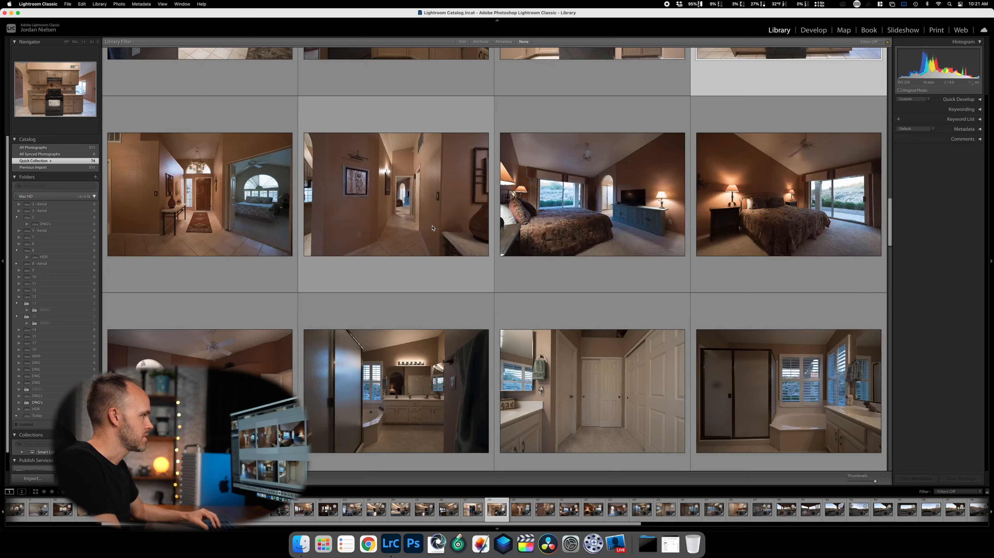
pyautogui.scroll(-5, 398, 189)
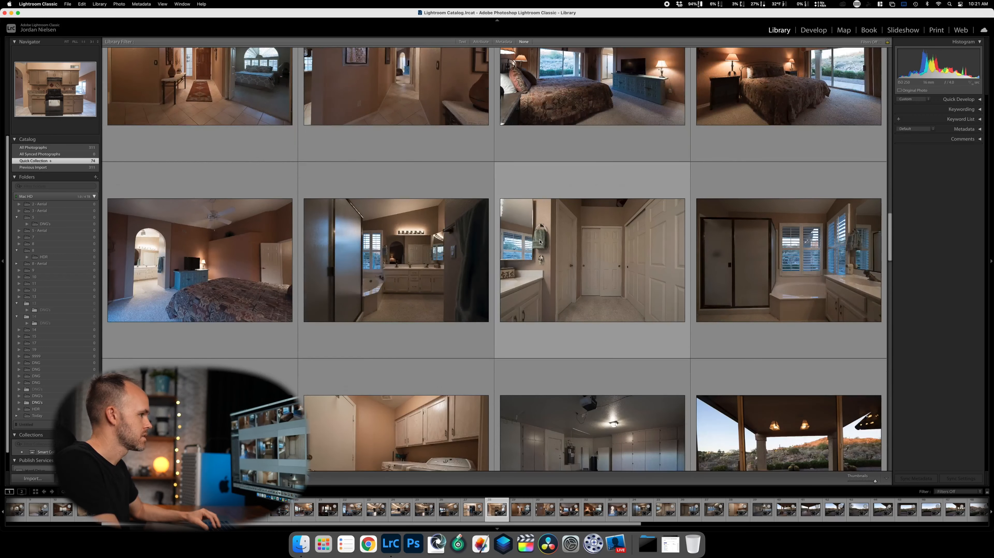
pyautogui.scroll(-2, 540, 242)
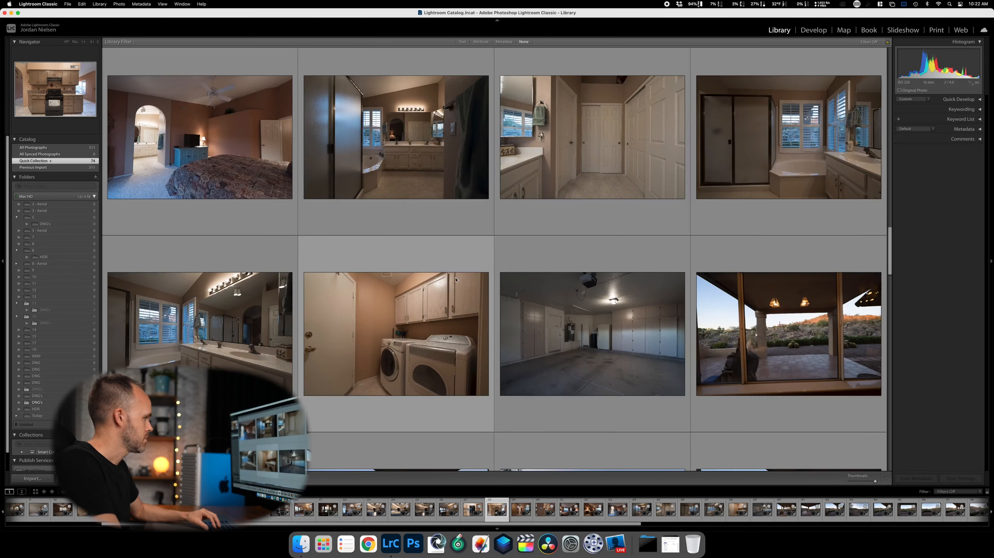
pyautogui.scroll(-4, 495, 289)
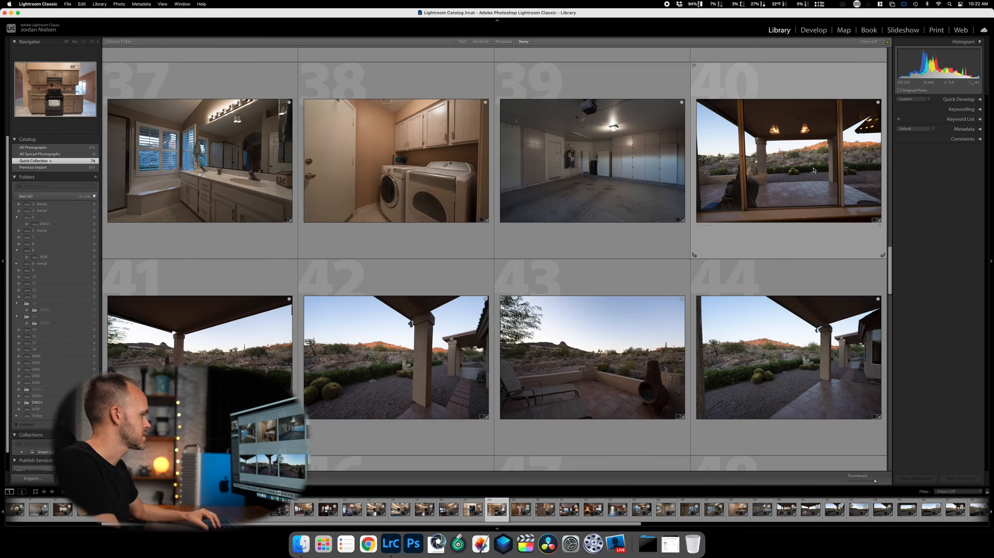
pyautogui.scroll(-2, 654, 303)
pyautogui.scroll(-8, 654, 304)
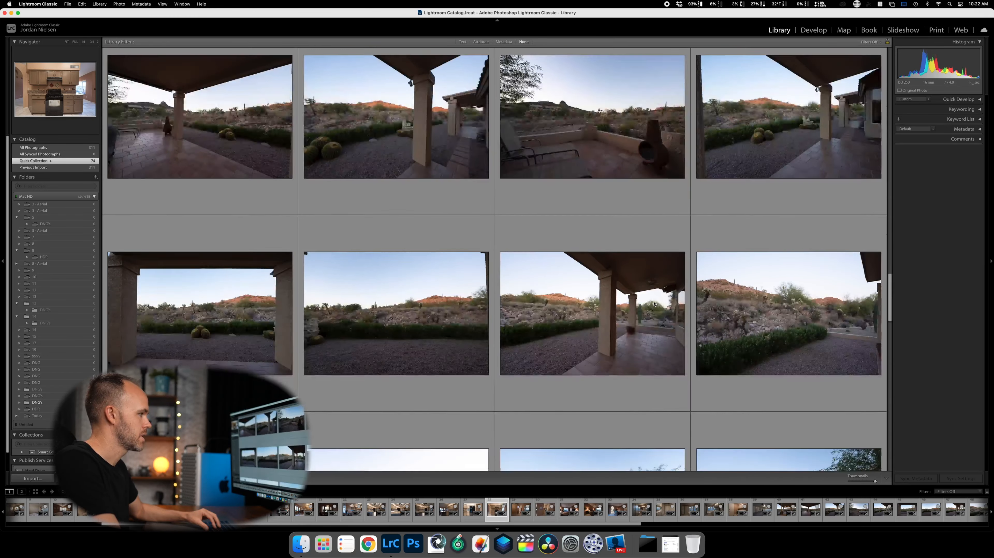
pyautogui.scroll(3, 655, 304)
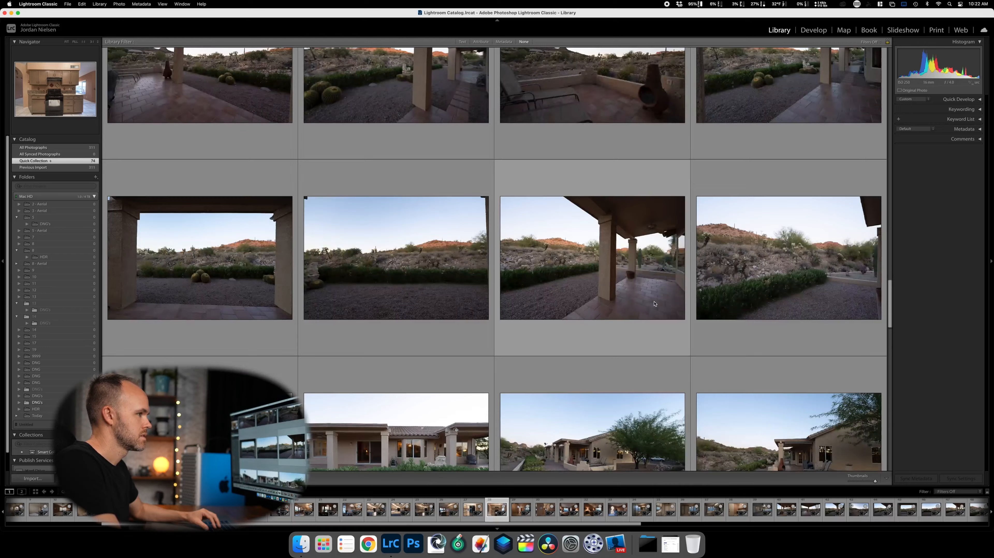
pyautogui.scroll(-3, 654, 303)
pyautogui.scroll(-4, 655, 303)
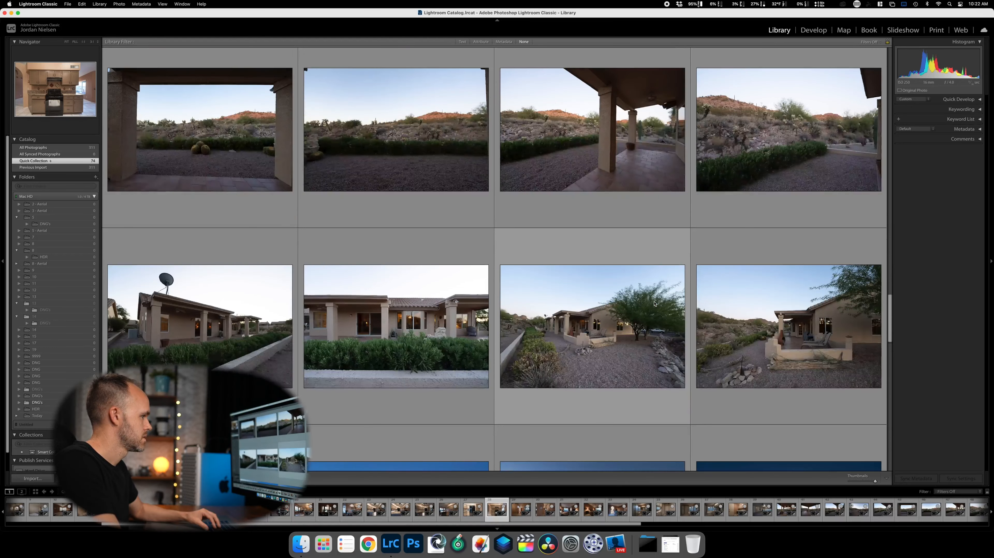
# Look through the twilight front, patio and backyard photos up to the end of the Quick Collection for unneeded shots.
pyautogui.scroll(-2, 654, 303)
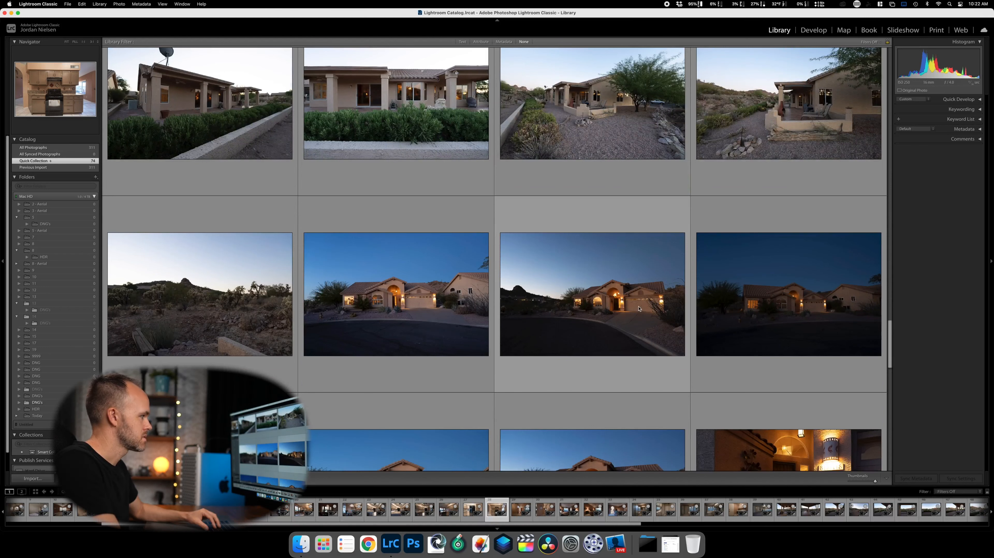
pyautogui.scroll(-2, 531, 295)
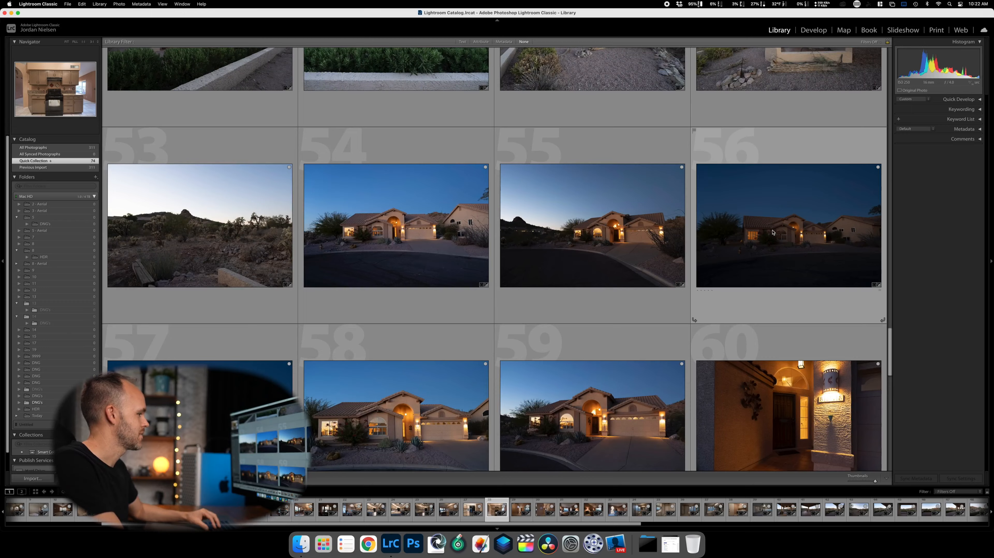
pyautogui.scroll(-3, 772, 232)
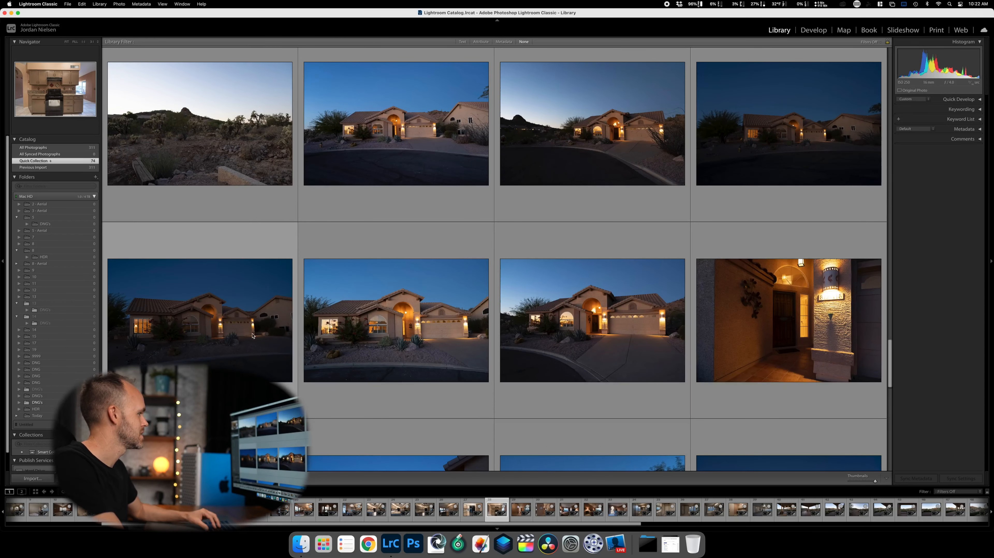
pyautogui.scroll(-4, 273, 344)
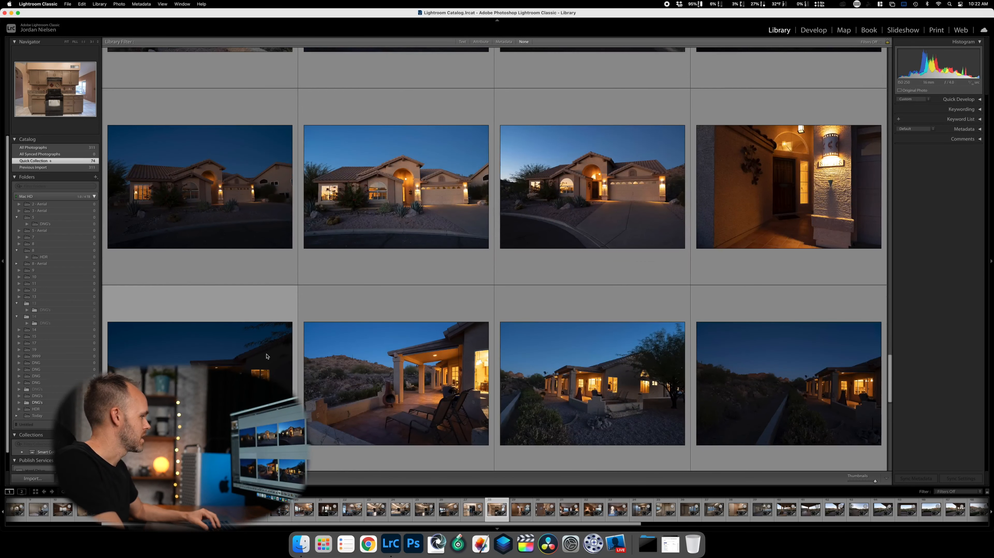
pyautogui.scroll(-1, 606, 288)
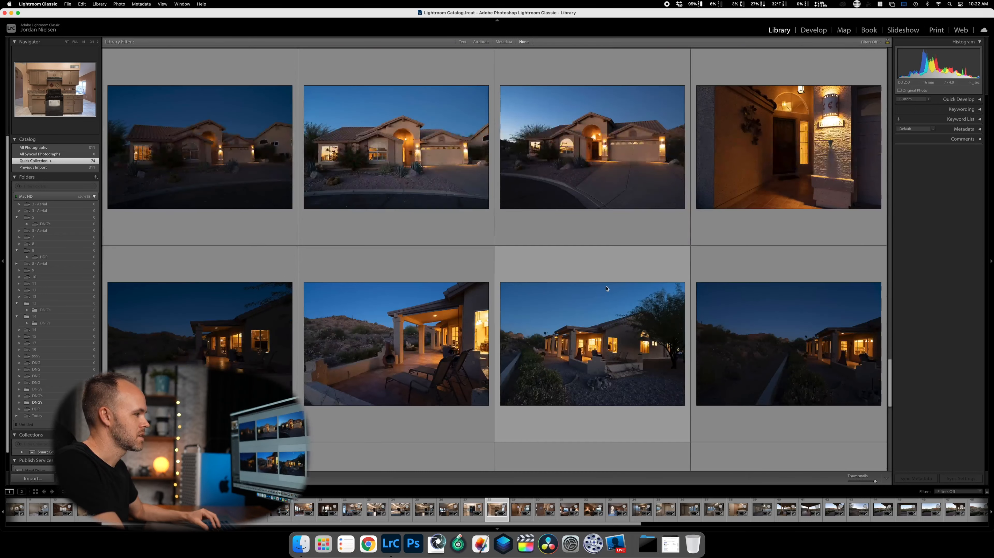
pyautogui.scroll(-4, 606, 288)
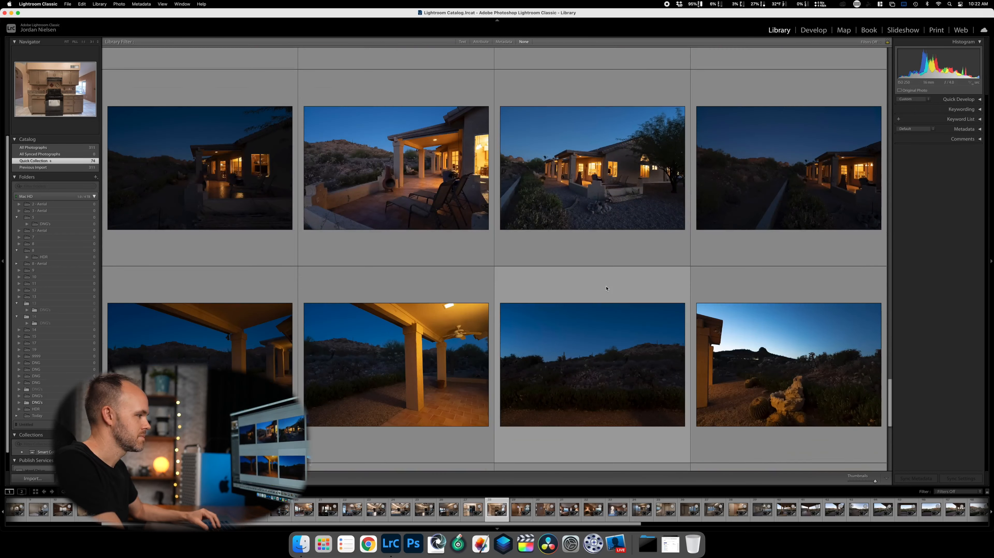
pyautogui.scroll(-3, 606, 288)
pyautogui.scroll(-2, 607, 288)
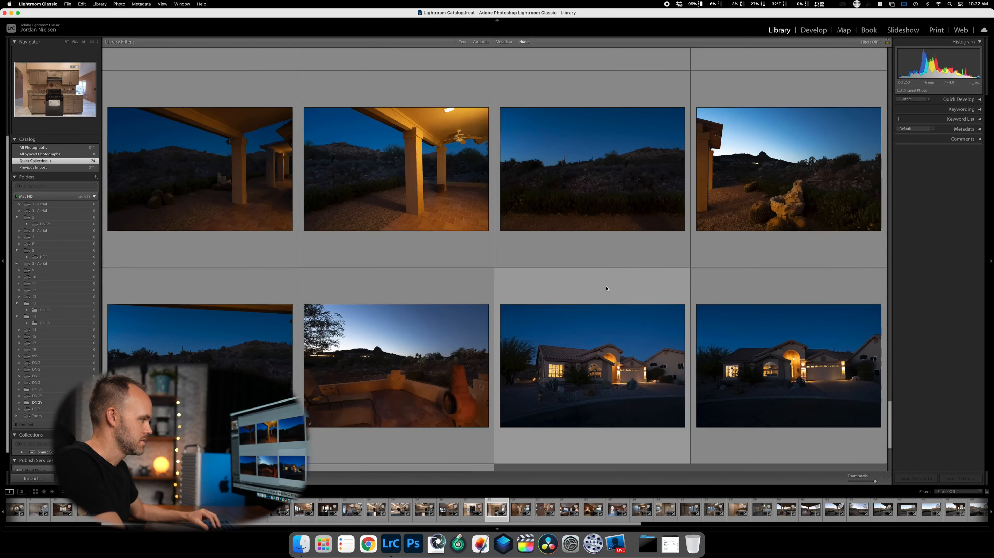
pyautogui.scroll(-4, 607, 288)
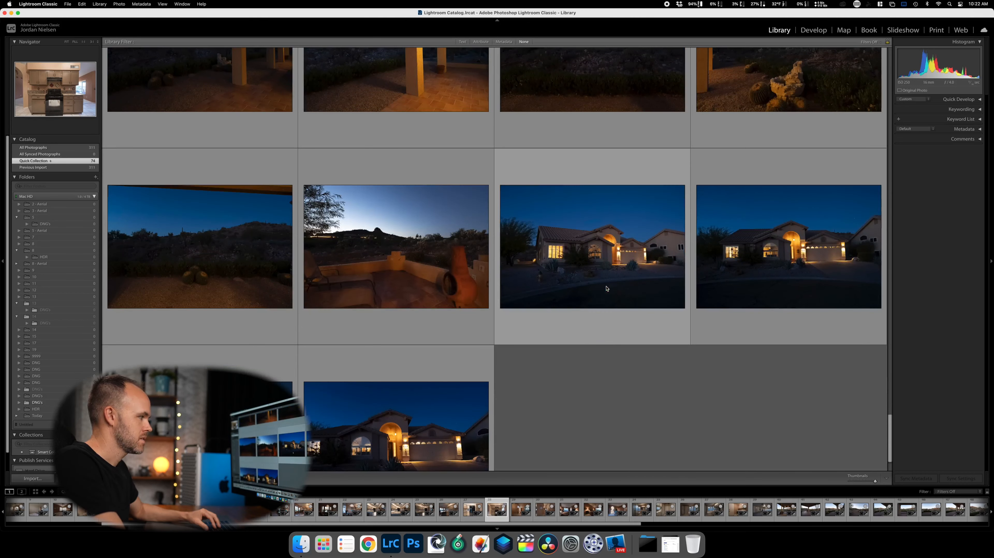
pyautogui.scroll(-2, 606, 288)
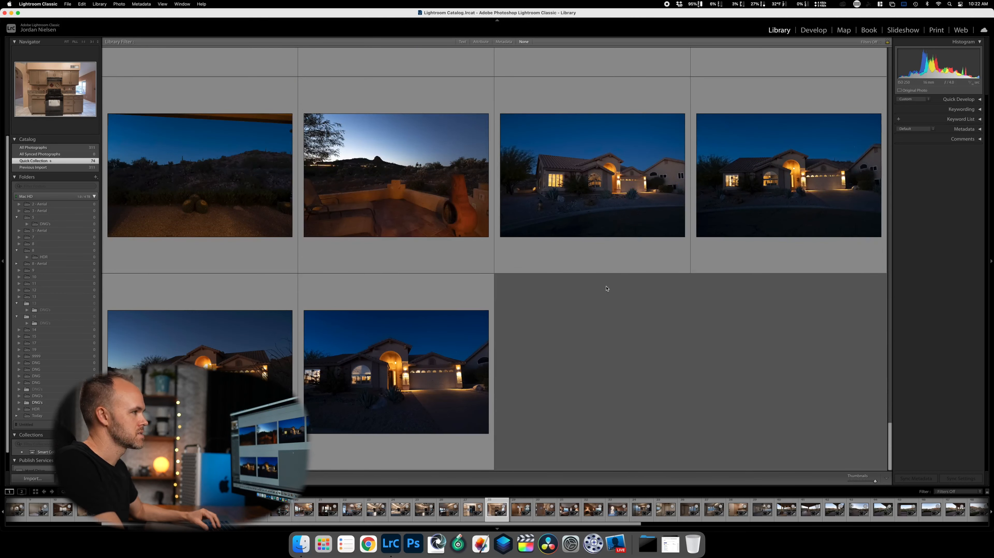
pyautogui.scroll(4, 606, 288)
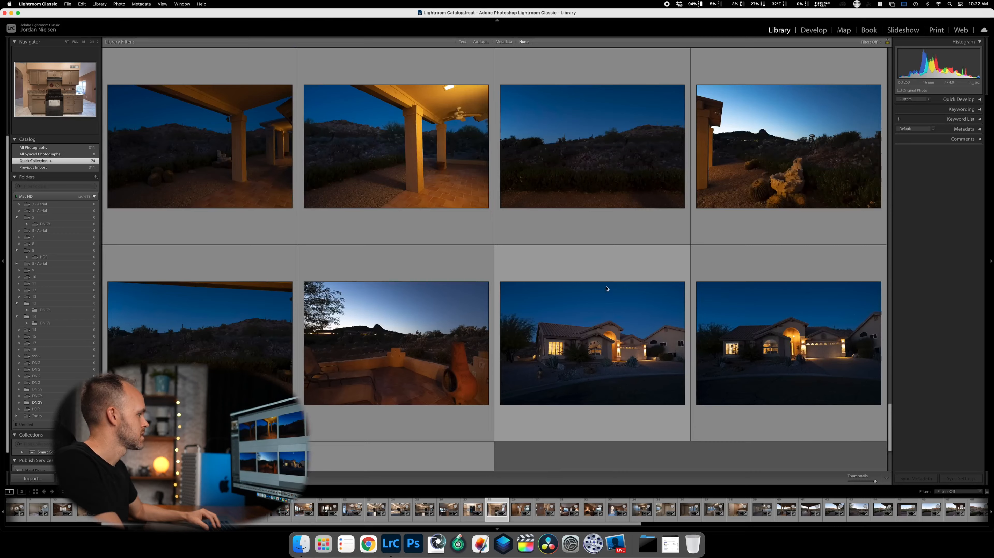
pyautogui.scroll(-5, 606, 288)
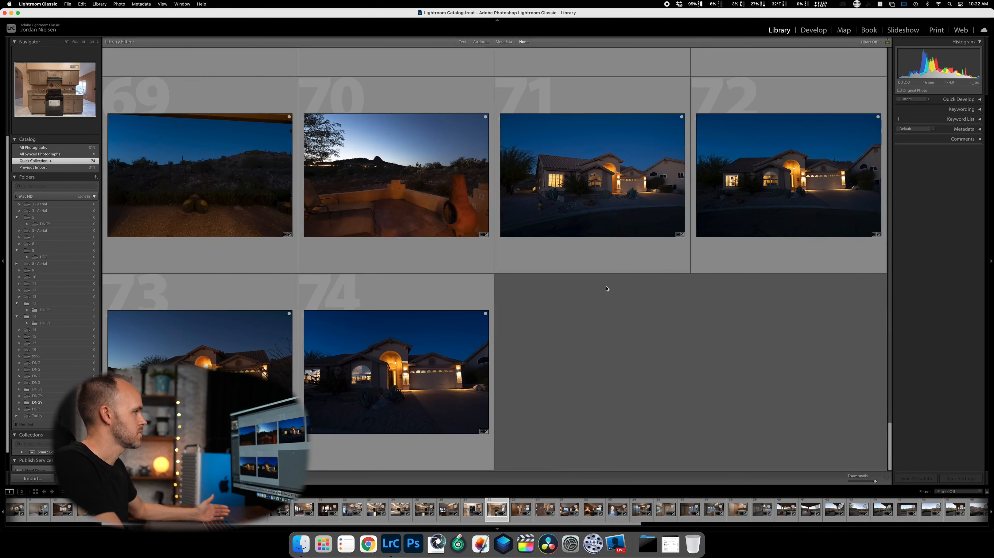
# Return to the start of the Quick Collection and select photo 1, the first exterior shot of the house.
pyautogui.scroll(20, 607, 289)
pyautogui.scroll(10, 607, 288)
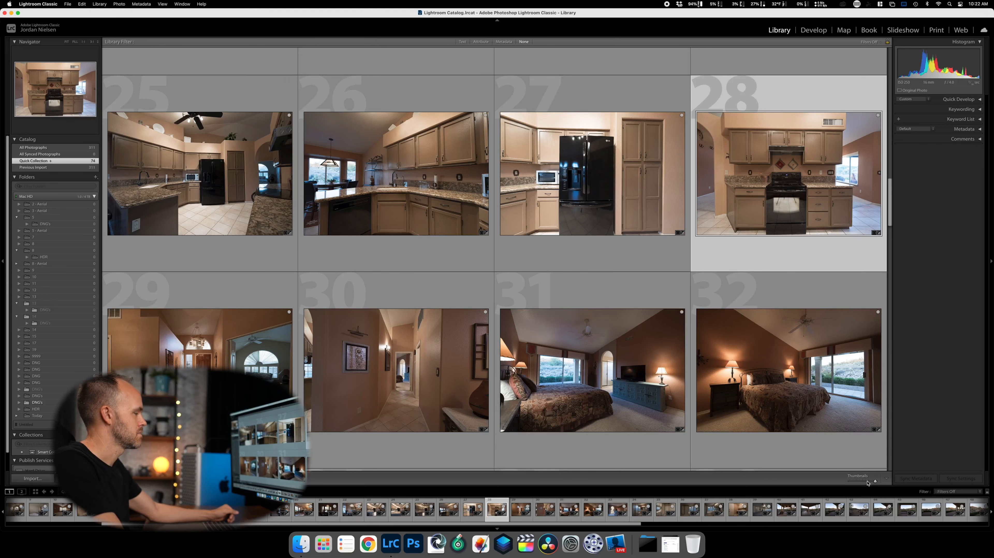
pyautogui.scroll(12, 499, 226)
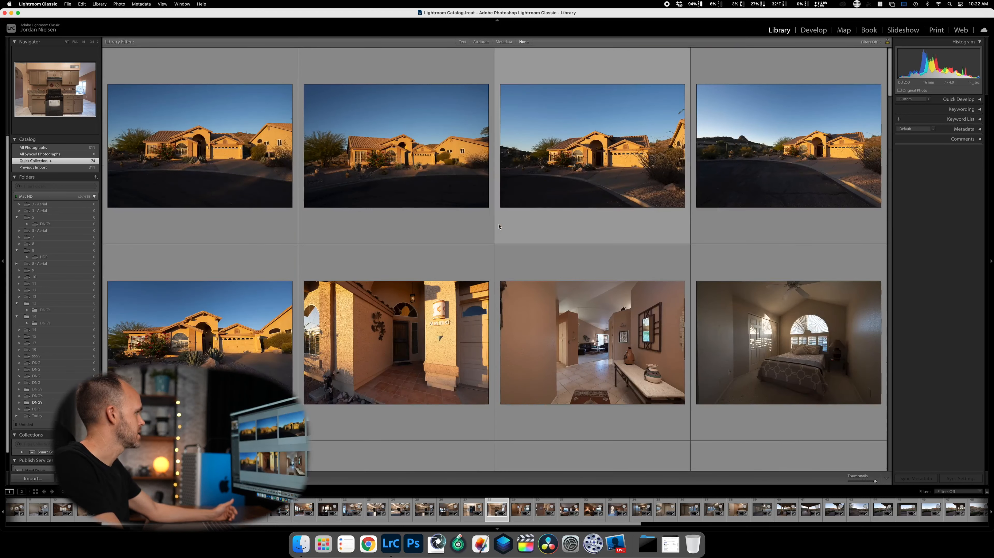
pyautogui.click(178, 59)
pyautogui.press('j')
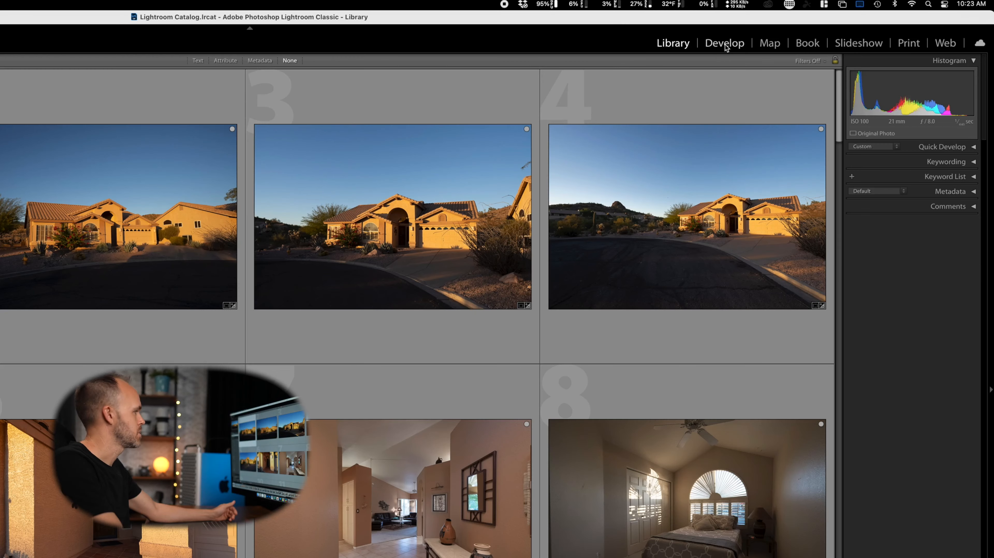
# Open the first exterior photo for developing, apply the Profile - Straight - Auto preset and cool the temperature to 4,350.
pyautogui.click(812, 31)
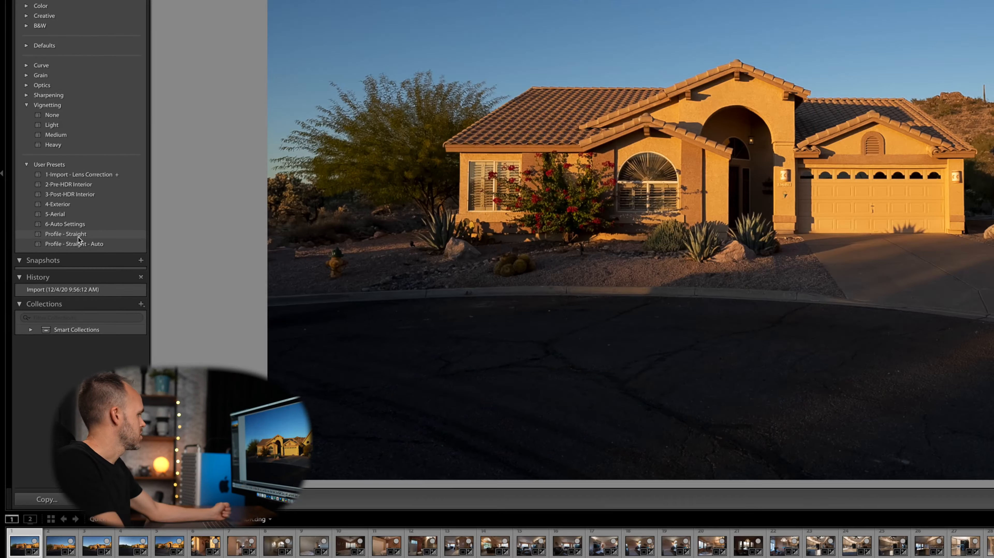
pyautogui.click(77, 246)
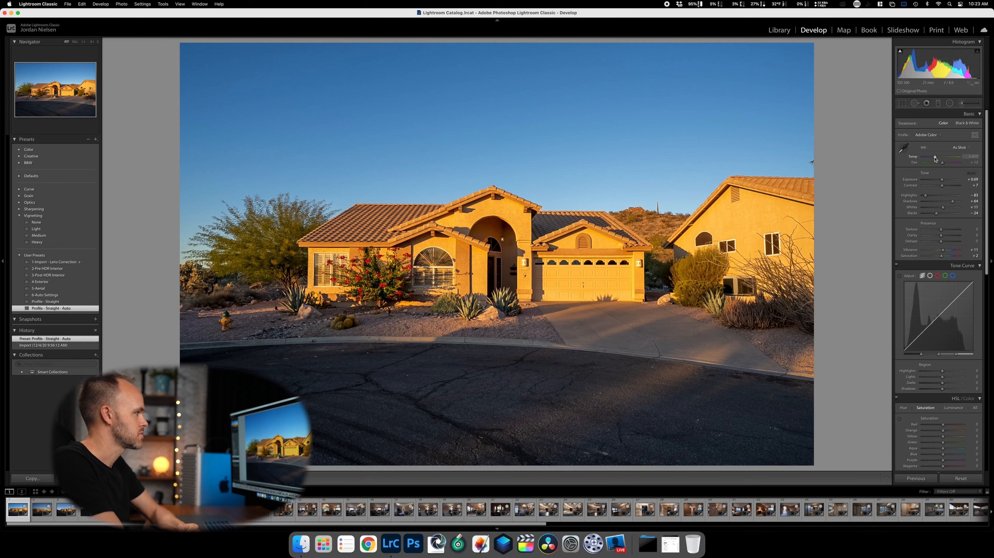
pyautogui.moveTo(935, 158); pyautogui.dragTo(931, 158)
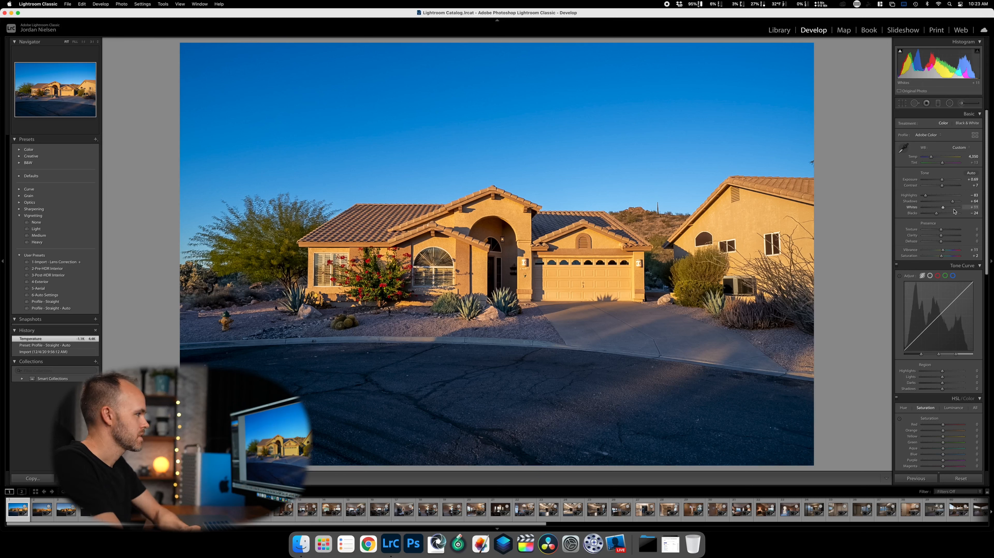
# Crop the first exterior photo tighter around the house at its original aspect, trimming the sky, street and sides.
pyautogui.click(903, 103)
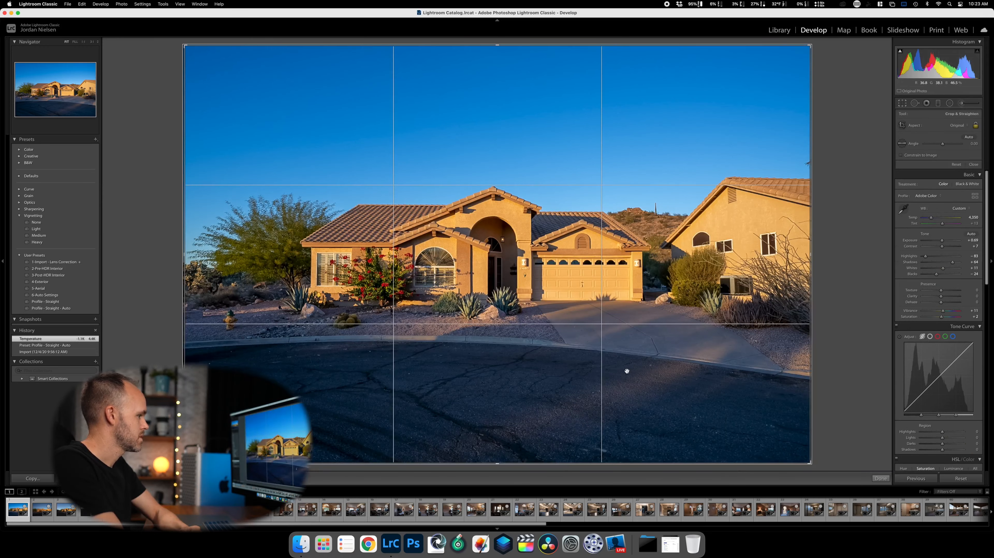
pyautogui.moveTo(499, 48); pyautogui.dragTo(498, 85)
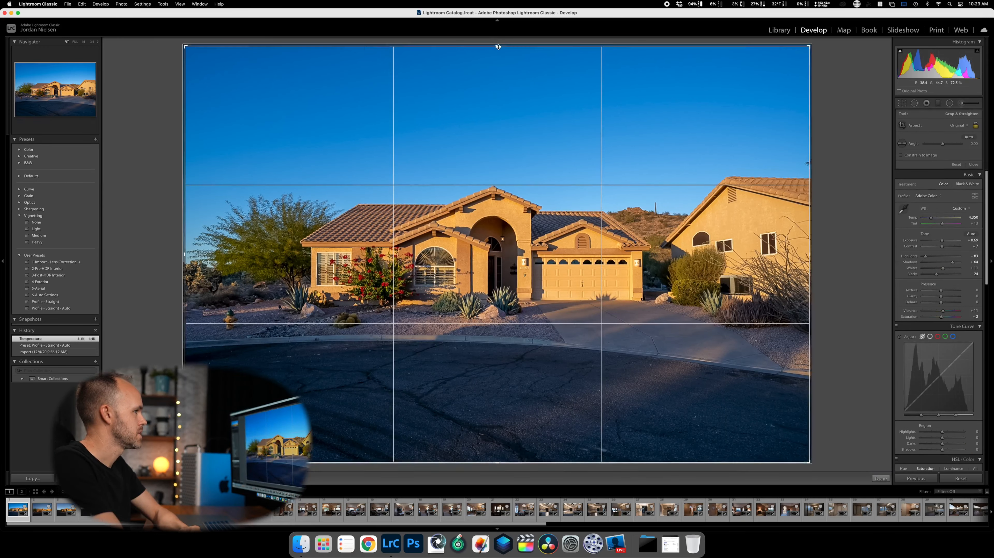
pyautogui.moveTo(497, 442); pyautogui.dragTo(495, 427)
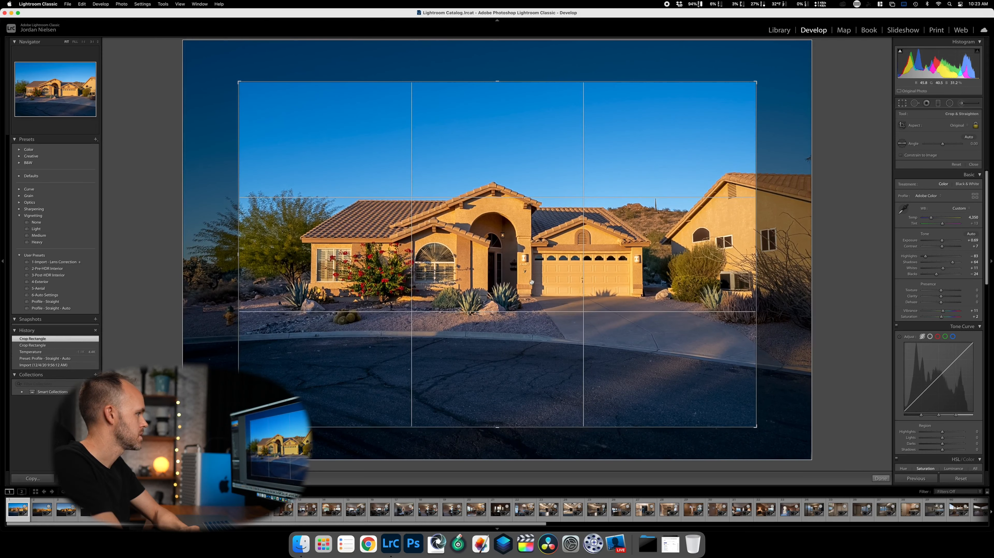
pyautogui.moveTo(530, 272); pyautogui.dragTo(531, 264)
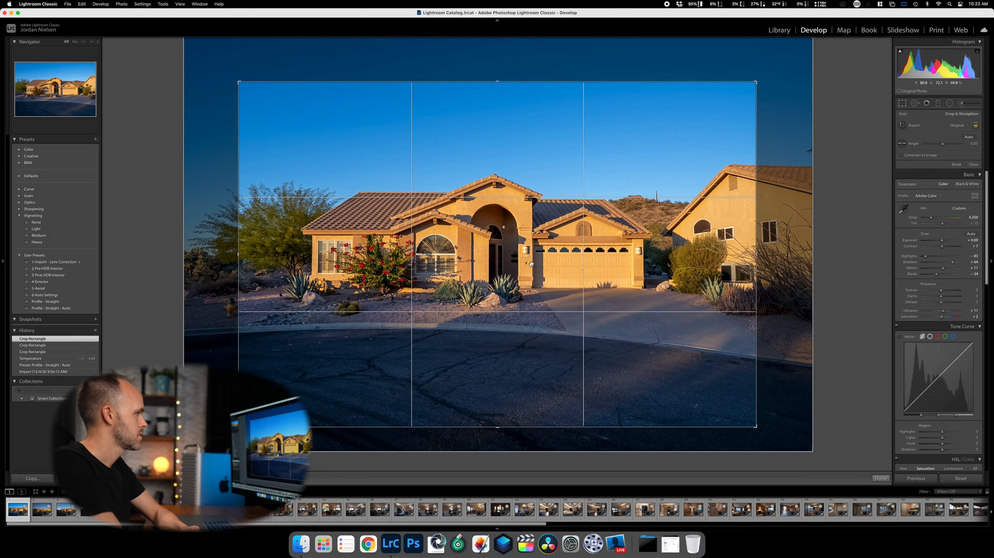
pyautogui.click(881, 478)
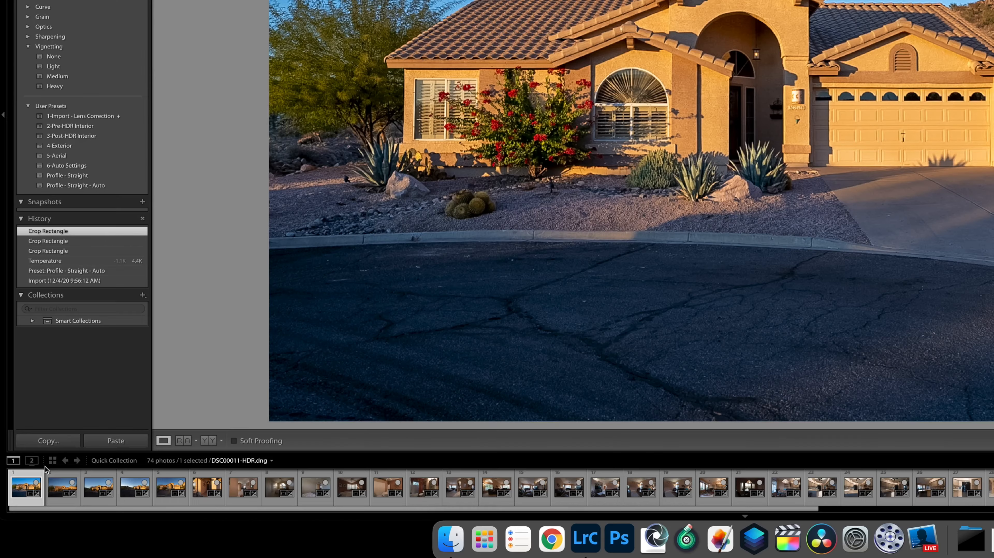
# Copy the first photo's develop settings, excluding crop and local adjustments, and paste them onto photo 2.
pyautogui.click(32, 478)
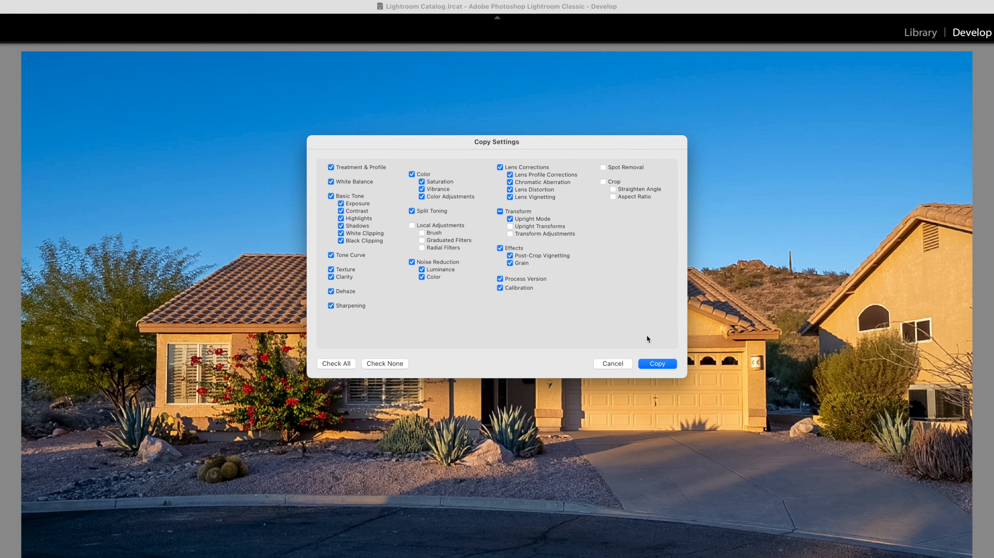
pyautogui.click(658, 363)
pyautogui.click(42, 509)
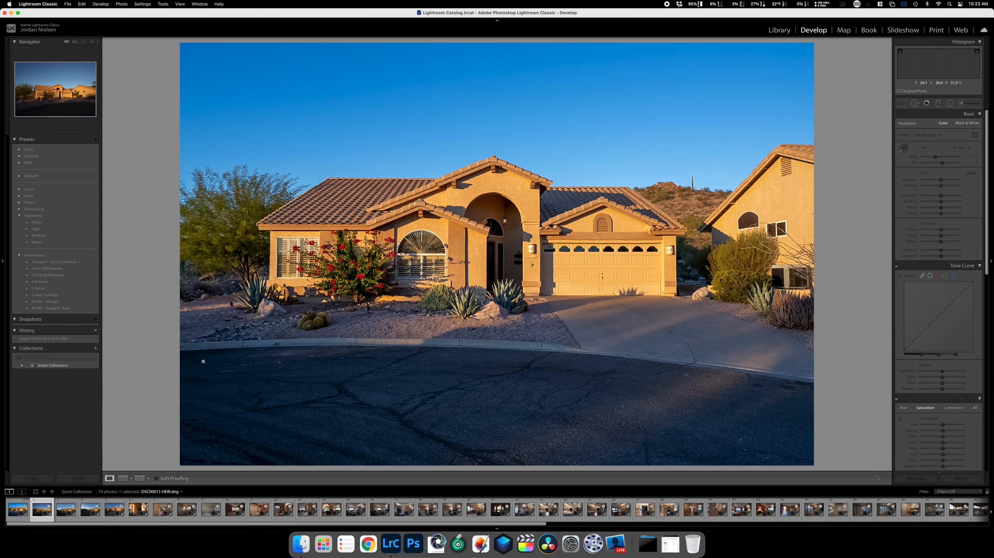
pyautogui.click(78, 477)
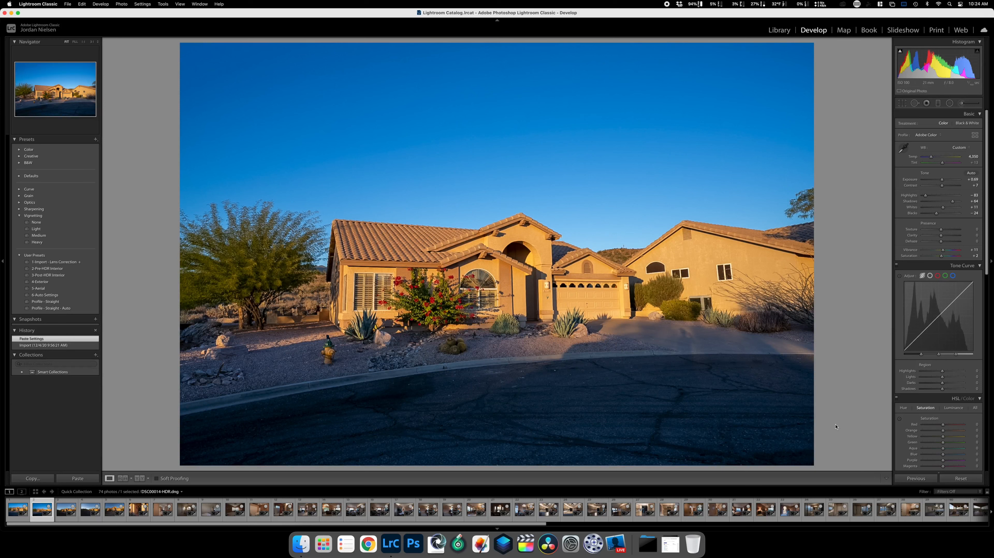
# Set the Vertical transform of photo 2 to -10 to correct the house's perspective.
pyautogui.scroll(-8, 957, 371)
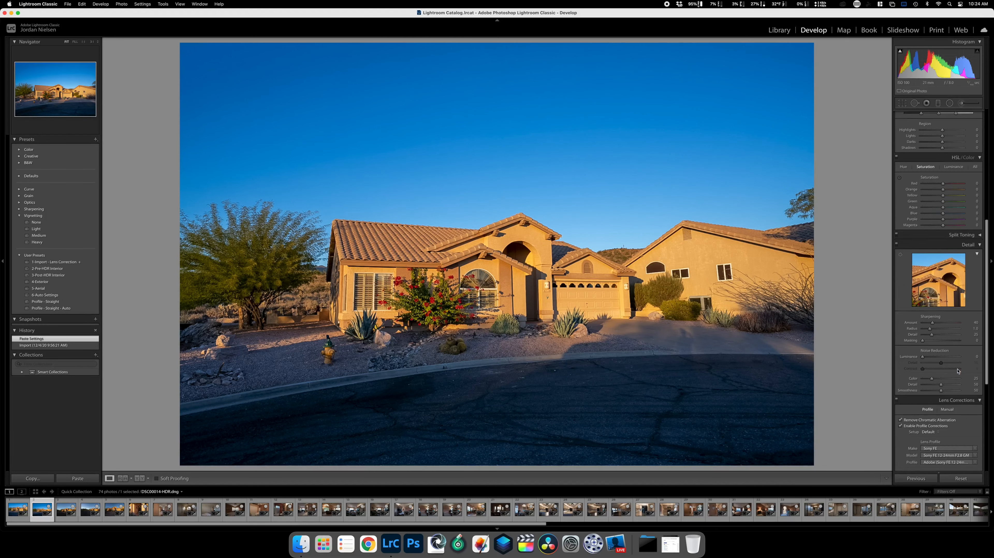
pyautogui.scroll(-3, 958, 371)
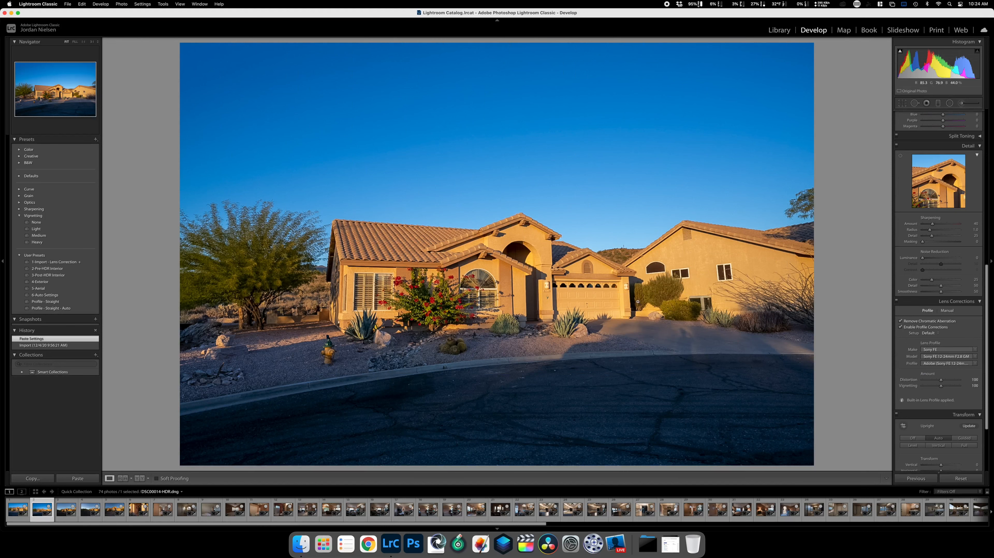
pyautogui.scroll(-4, 949, 363)
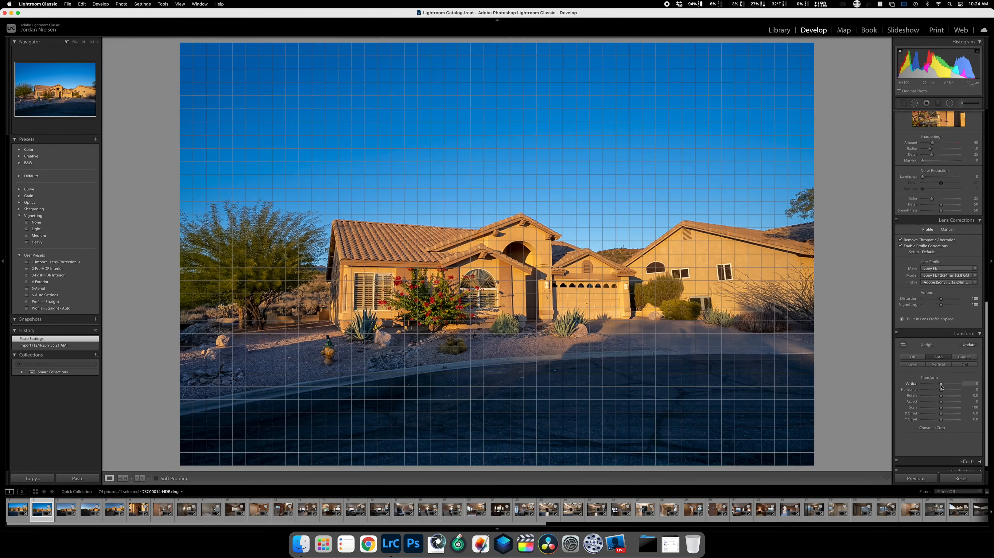
pyautogui.moveTo(941, 385); pyautogui.dragTo(939, 387)
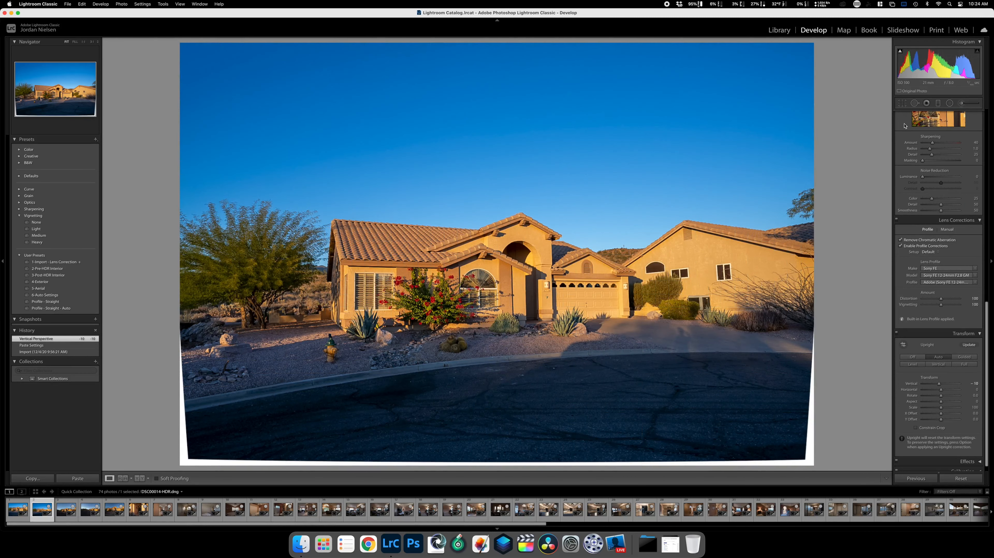
# Crop photo 2 tighter around the house at its original aspect, cutting off the white transform edges.
pyautogui.click(901, 103)
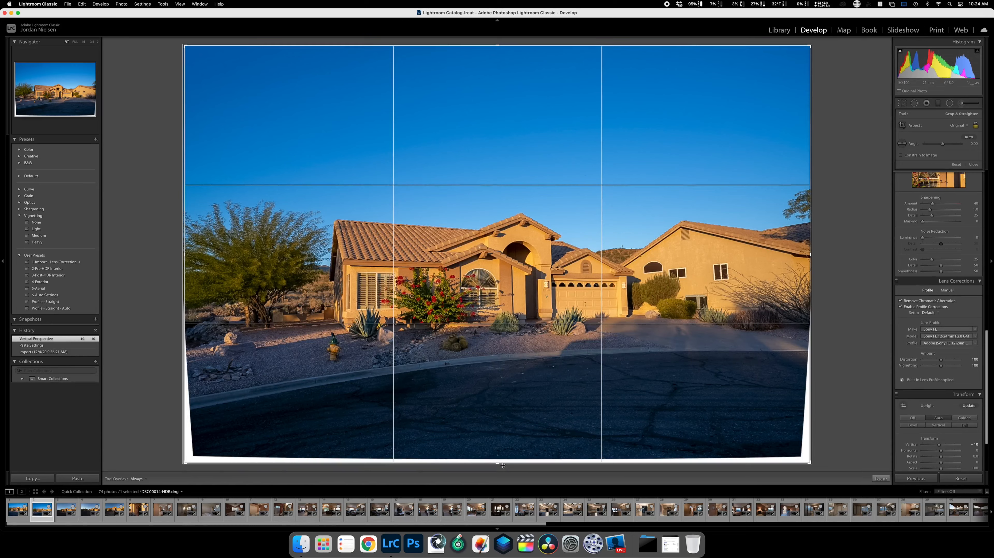
pyautogui.moveTo(497, 464); pyautogui.dragTo(497, 423)
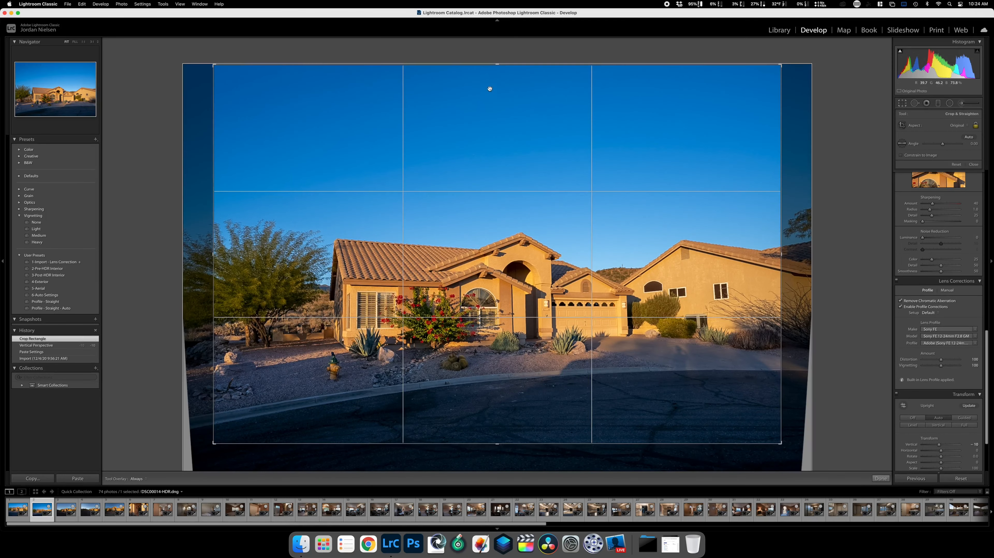
pyautogui.moveTo(497, 64); pyautogui.dragTo(495, 81)
pyautogui.moveTo(519, 151); pyautogui.dragTo(520, 135)
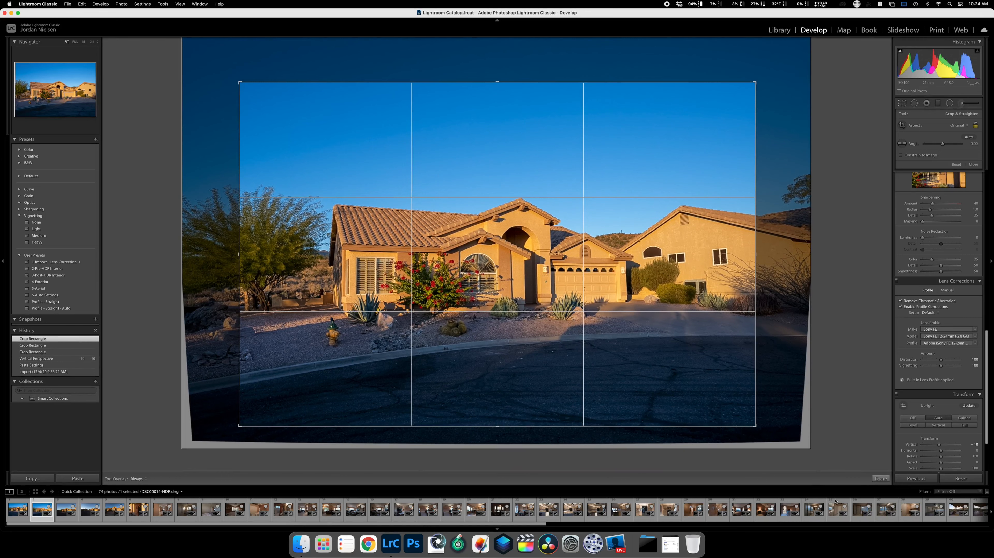
pyautogui.click(886, 479)
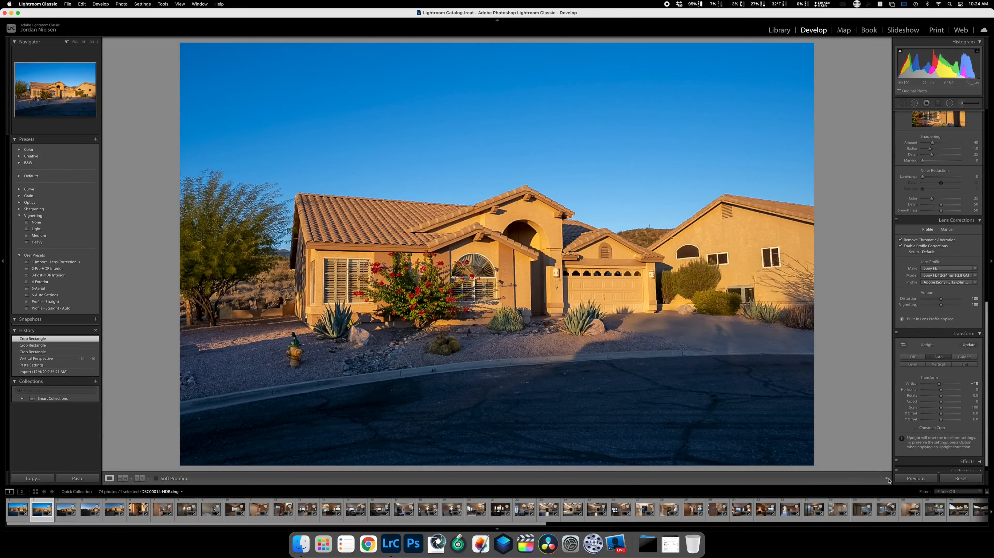
# Reposition the crop of photo 2 so the house sits slightly higher in the frame.
pyautogui.press('r')
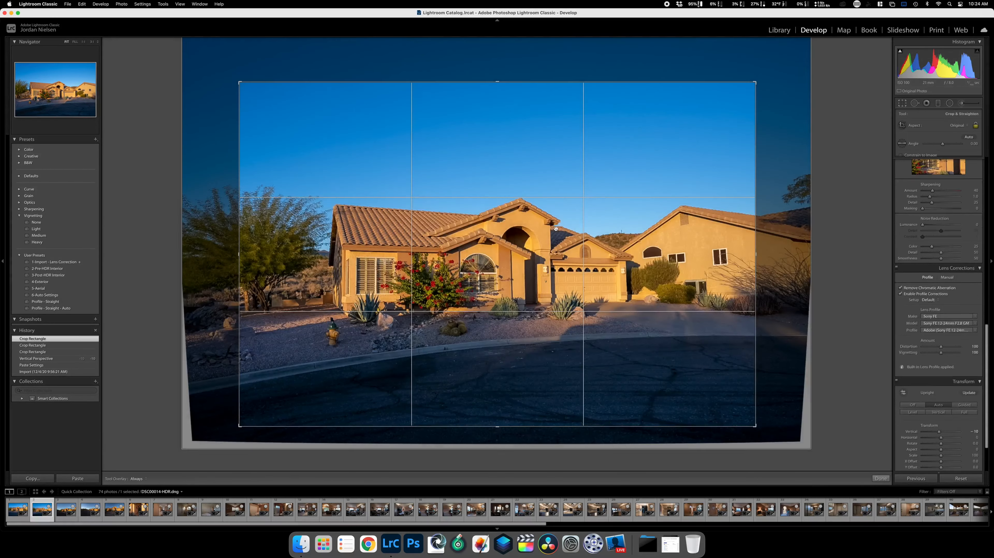
pyautogui.moveTo(475, 270); pyautogui.dragTo(528, 269)
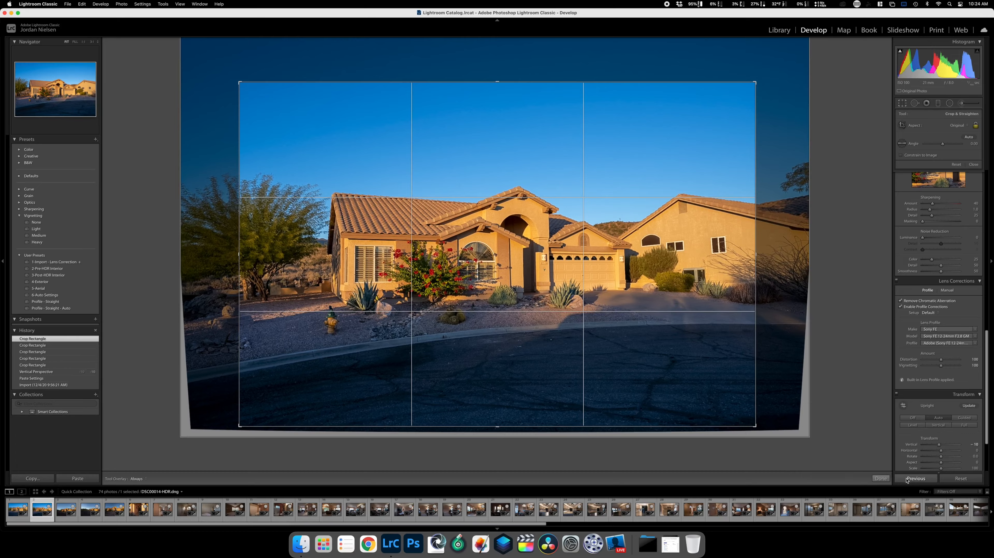
pyautogui.click(881, 478)
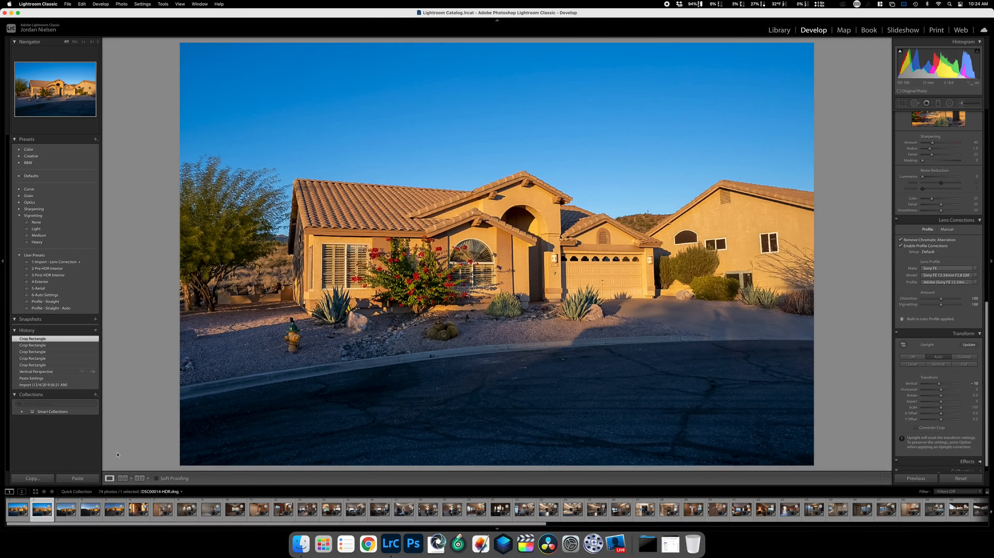
# Paste the copied settings onto photo 3, lower its exposure to +0.50 and compare it with photo 2.
pyautogui.press('Right')
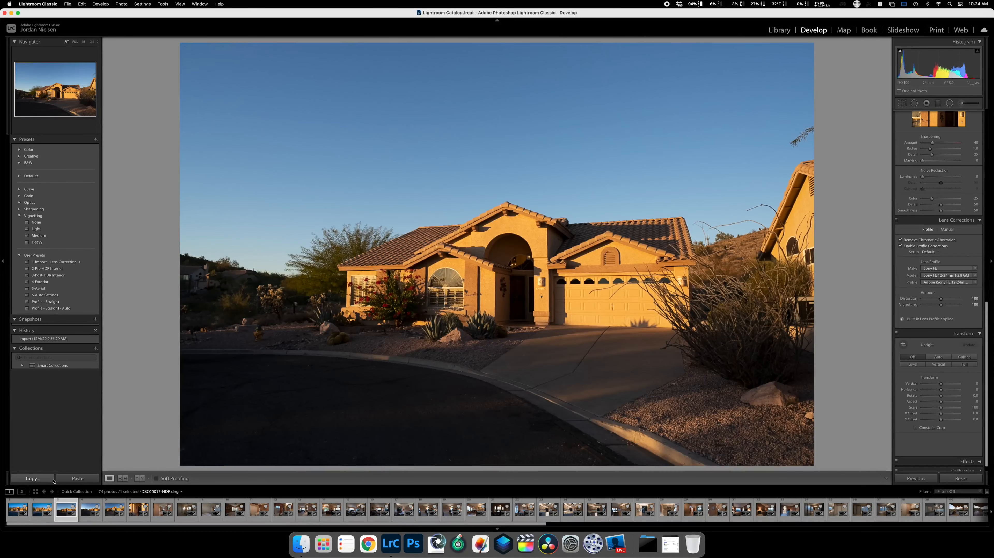
pyautogui.click(74, 479)
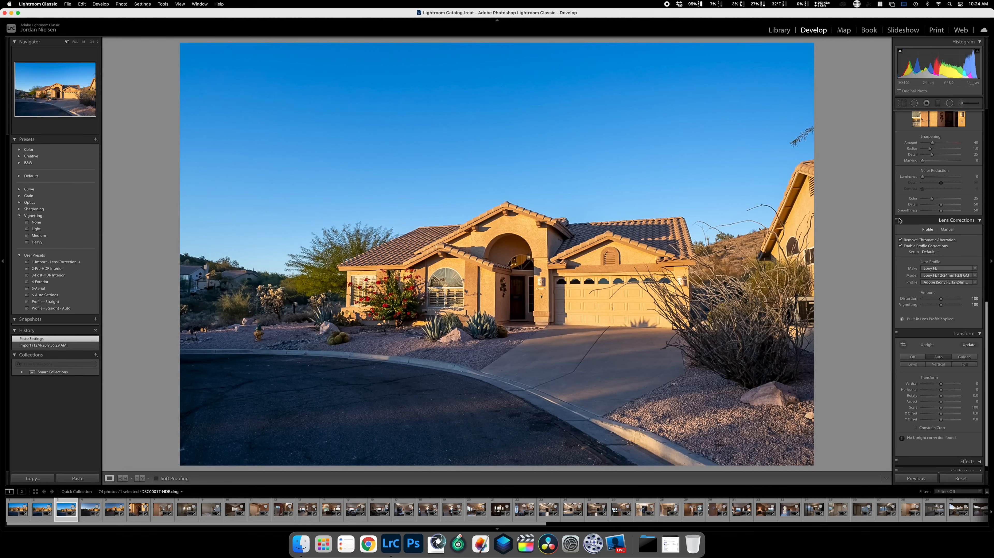
pyautogui.scroll(15, 949, 187)
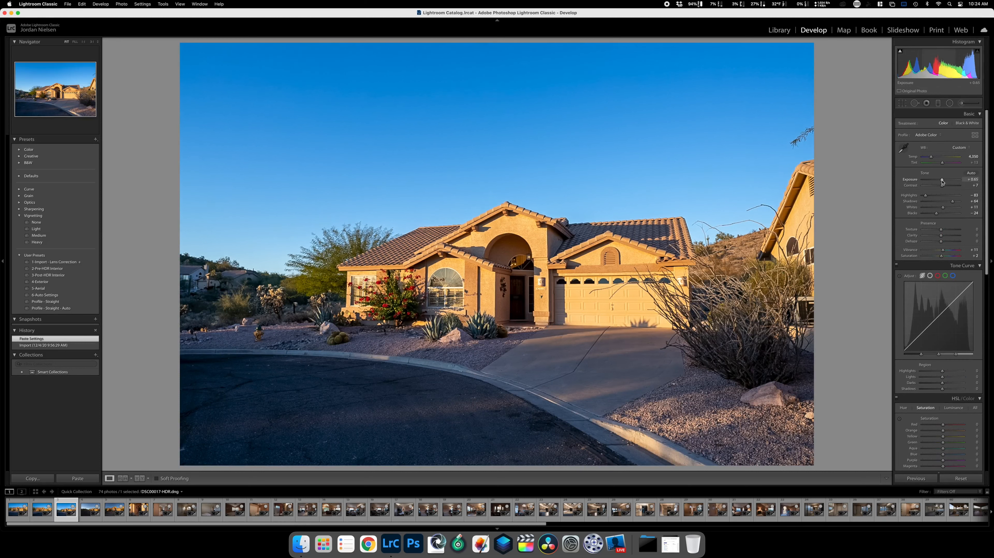
pyautogui.moveTo(943, 180); pyautogui.dragTo(942, 181)
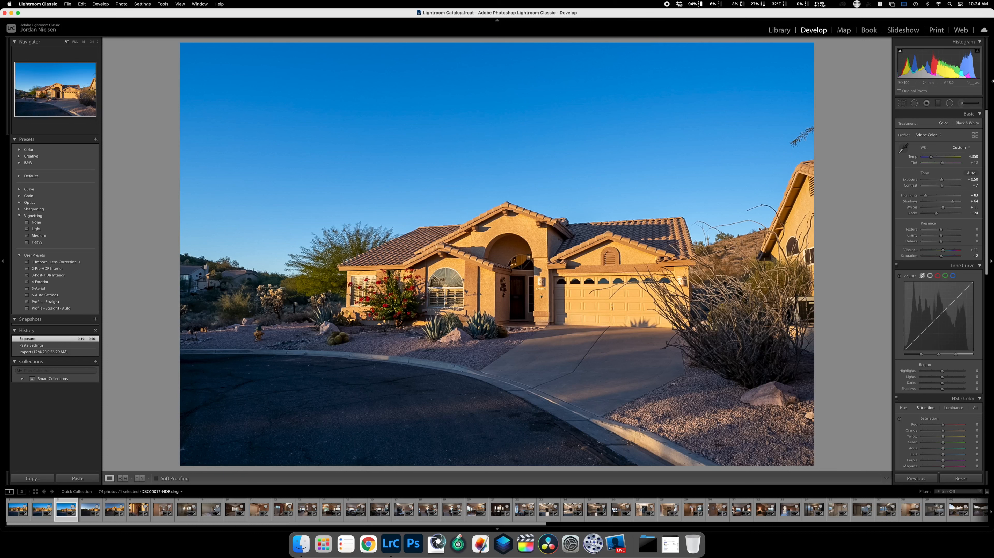
pyautogui.press('Left')
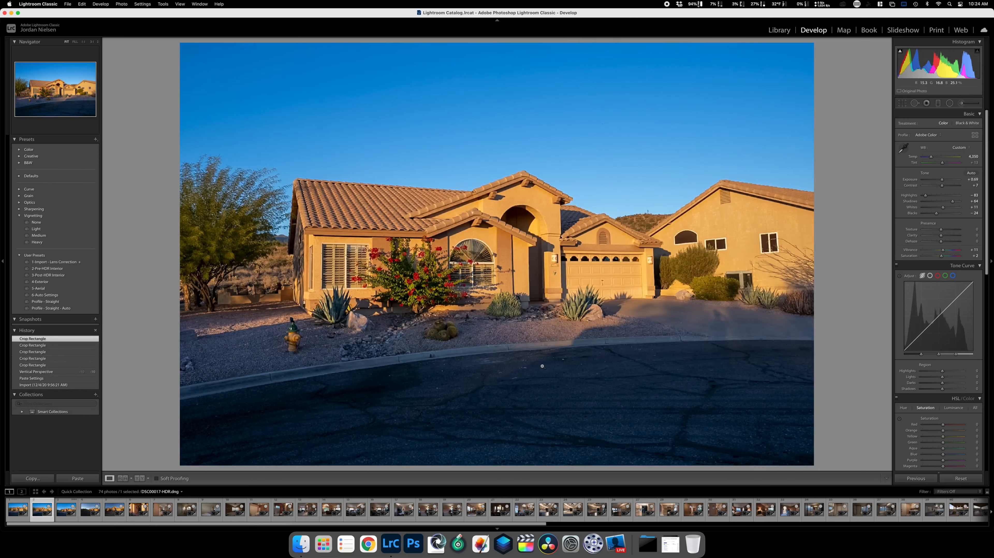
pyautogui.press('Right')
# Paste the copied settings onto photo 4, the wide street view, and turn its Upright correction off.
pyautogui.press('Right')
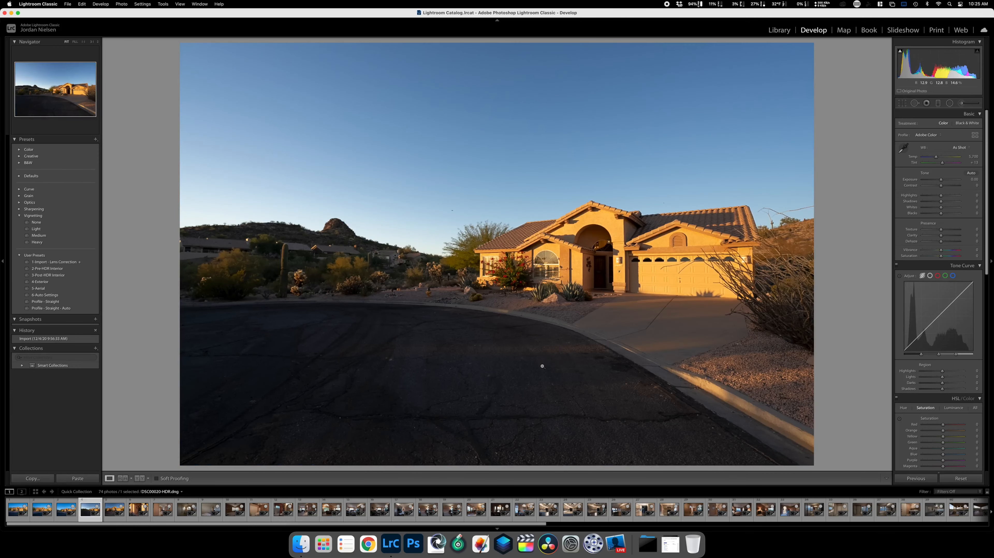
pyautogui.click(78, 478)
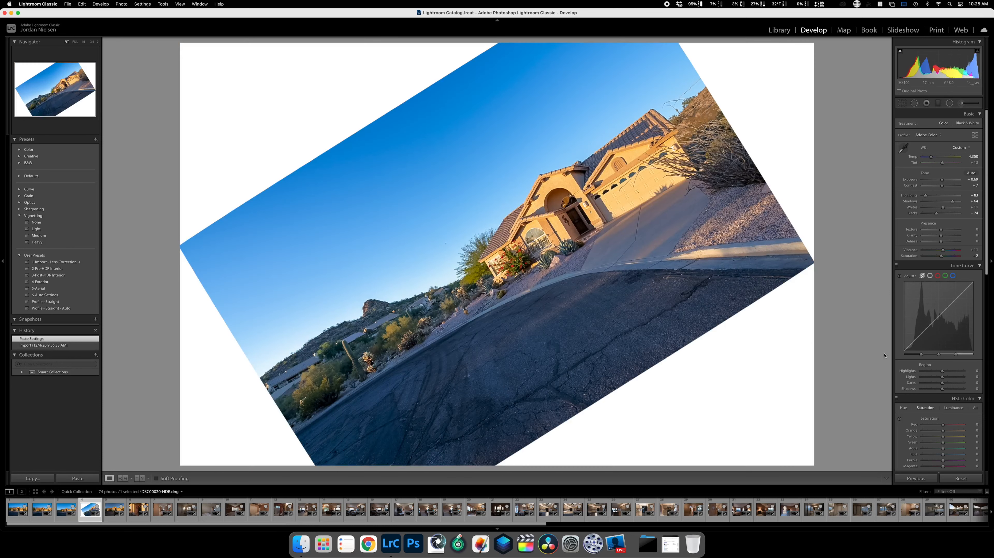
pyautogui.scroll(-10, 936, 397)
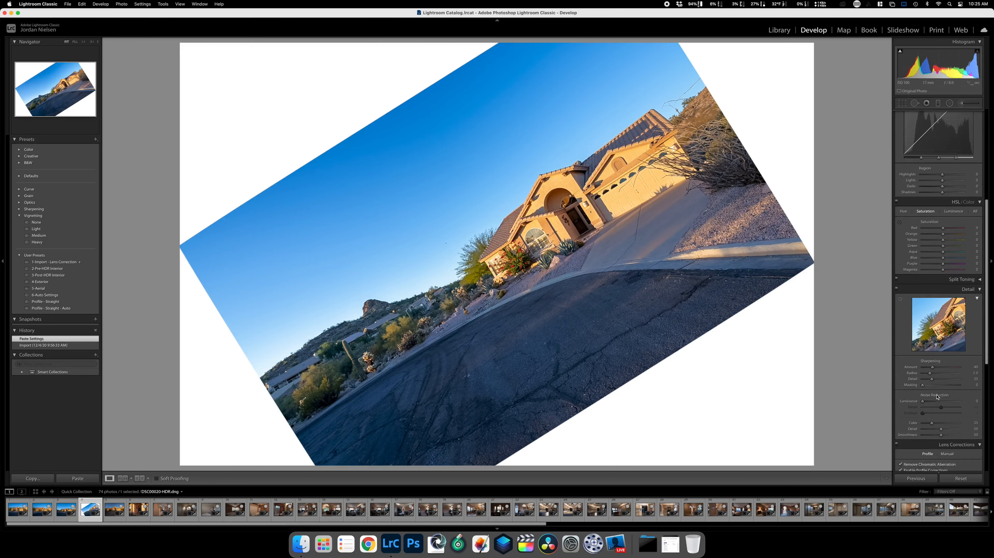
pyautogui.scroll(-5, 911, 428)
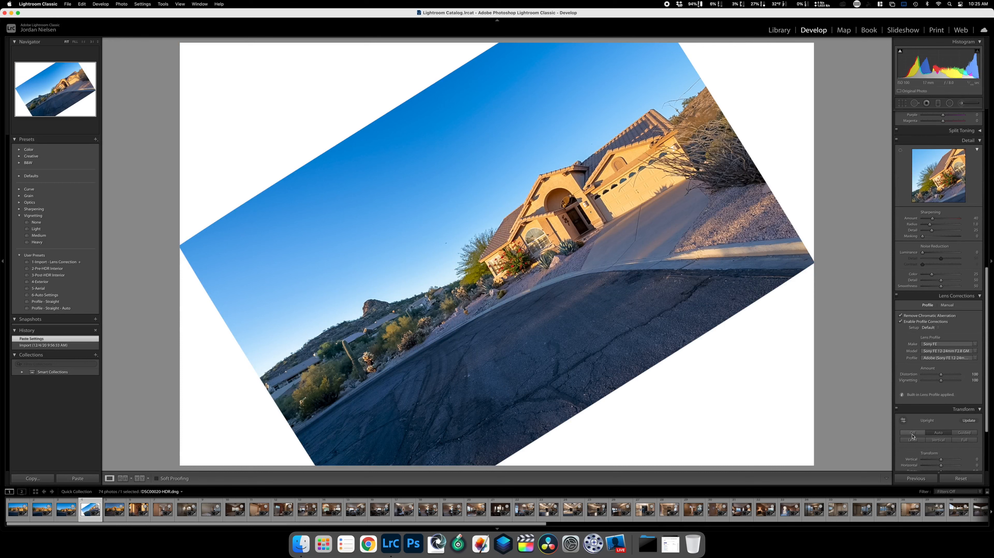
pyautogui.click(913, 433)
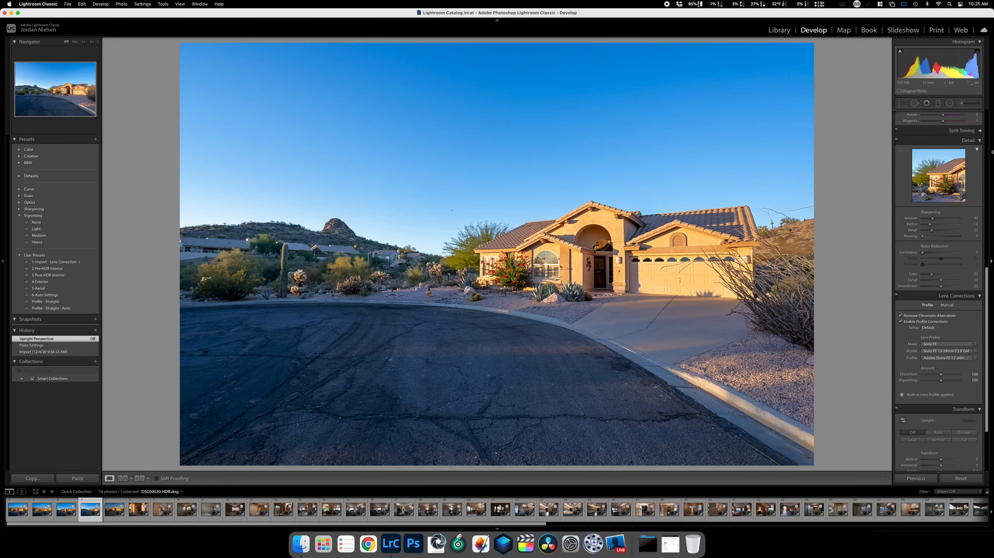
# Warm photo 4's temperature to 5,303 and raise the sky's saturation with the targeted adjustment, about +35 blue and +1 aqua.
pyautogui.scroll(15, 937, 195)
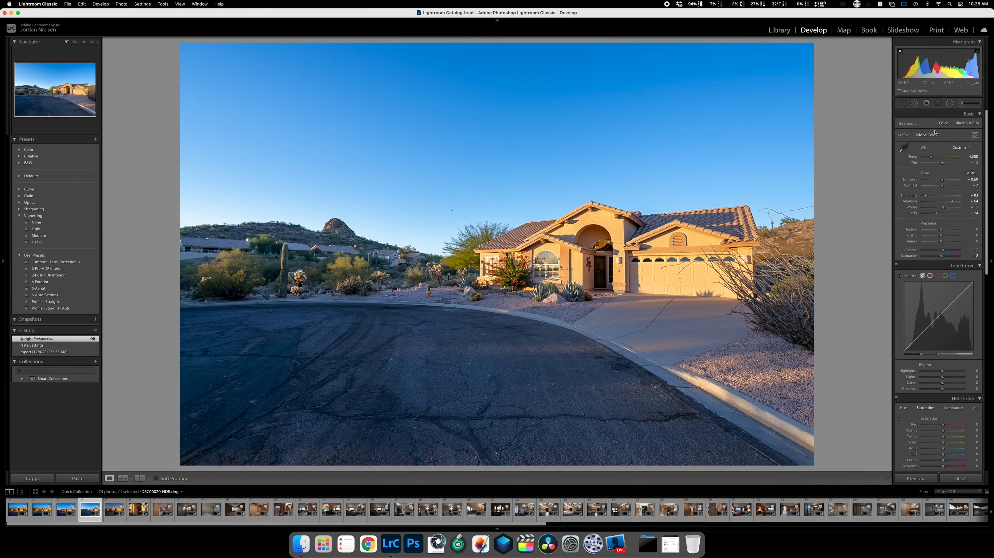
pyautogui.moveTo(932, 157); pyautogui.dragTo(935, 157)
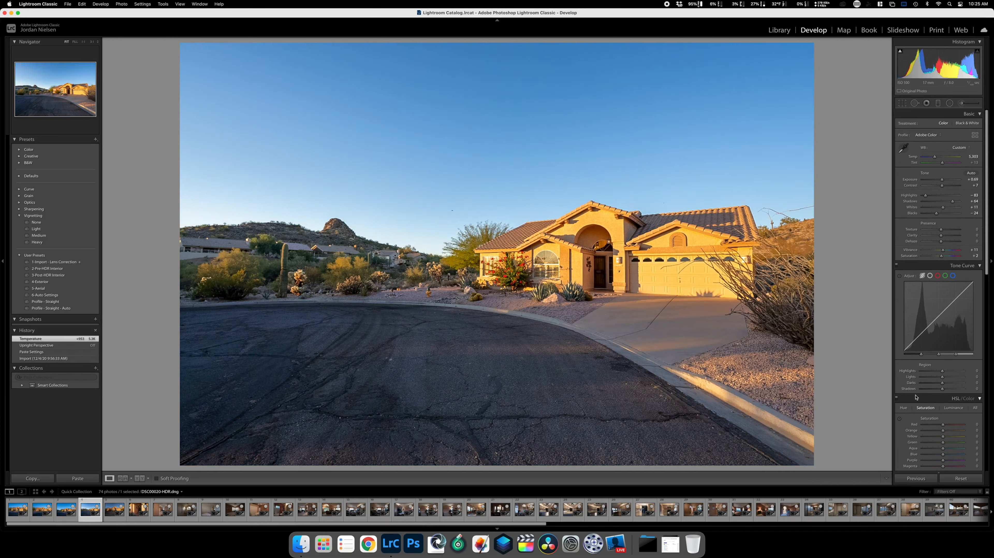
pyautogui.click(899, 418)
pyautogui.moveTo(657, 117)
pyautogui.mouseDown()
pyautogui.moveTo(657, 98)
pyautogui.moveTo(657, 117)
pyautogui.mouseUp()
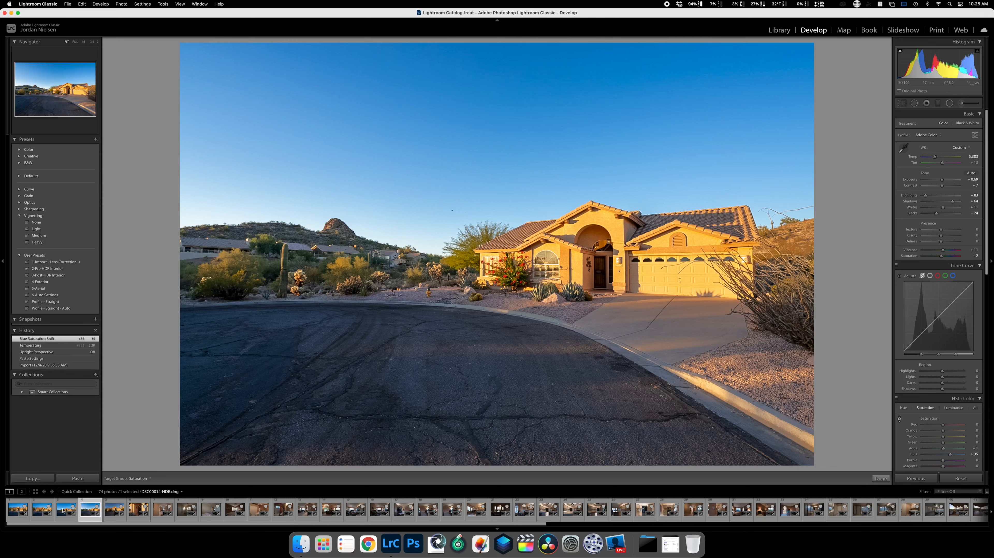
# Copy the settings of photo 4 and paste them onto photo 5, the angled front view of the house.
pyautogui.click(33, 478)
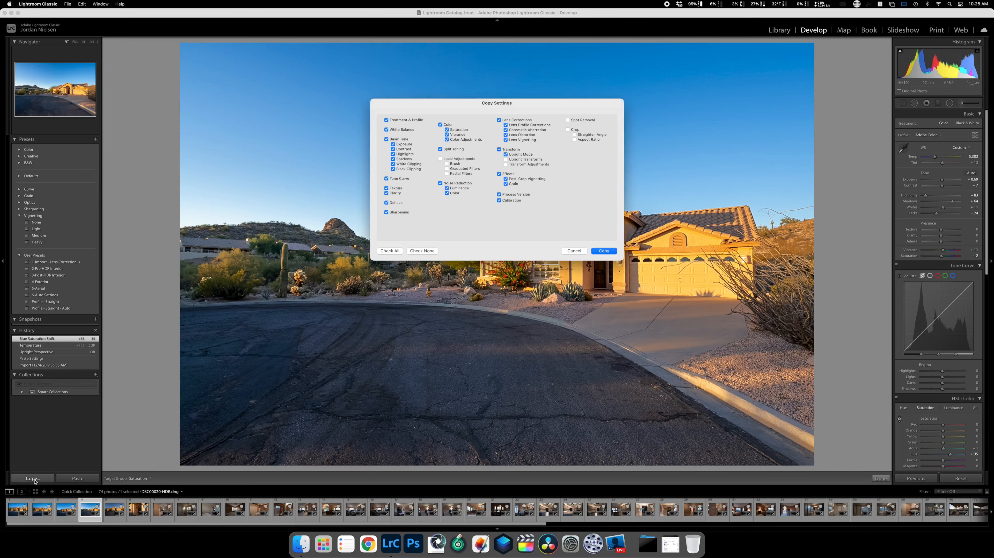
pyautogui.press('Return')
pyautogui.press('Right')
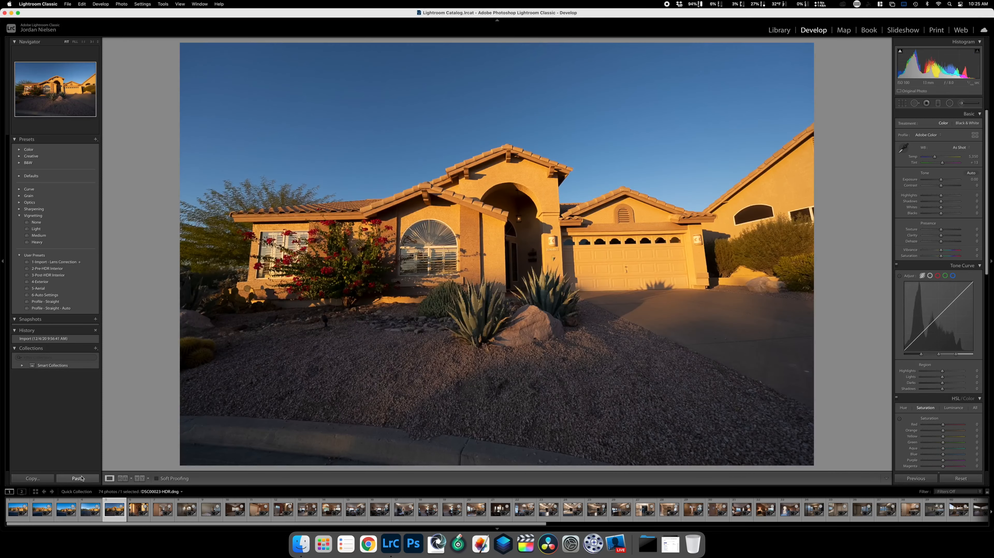
pyautogui.click(78, 478)
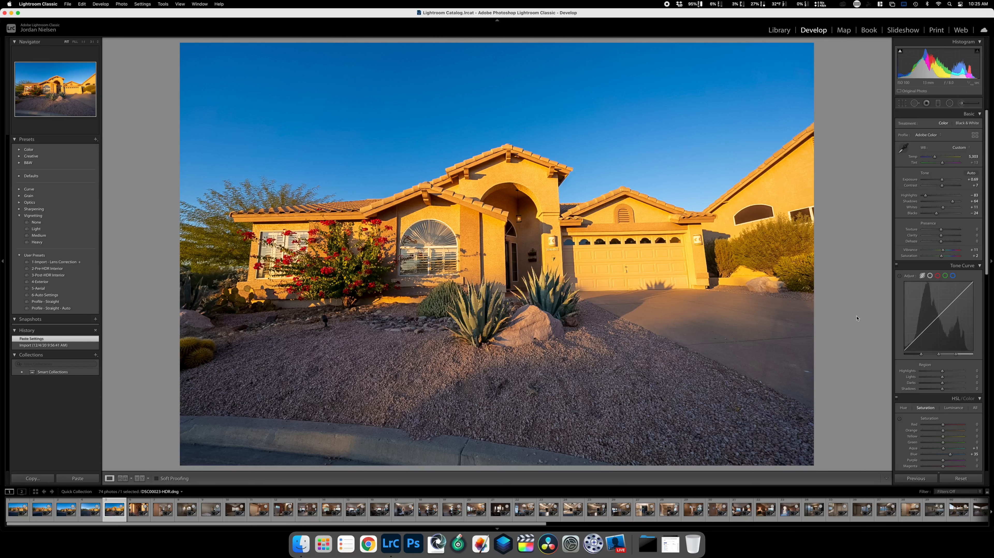
# Correct the leaning verticals of photo 5 with a Vertical transform of about -35.
pyautogui.scroll(-15, 933, 356)
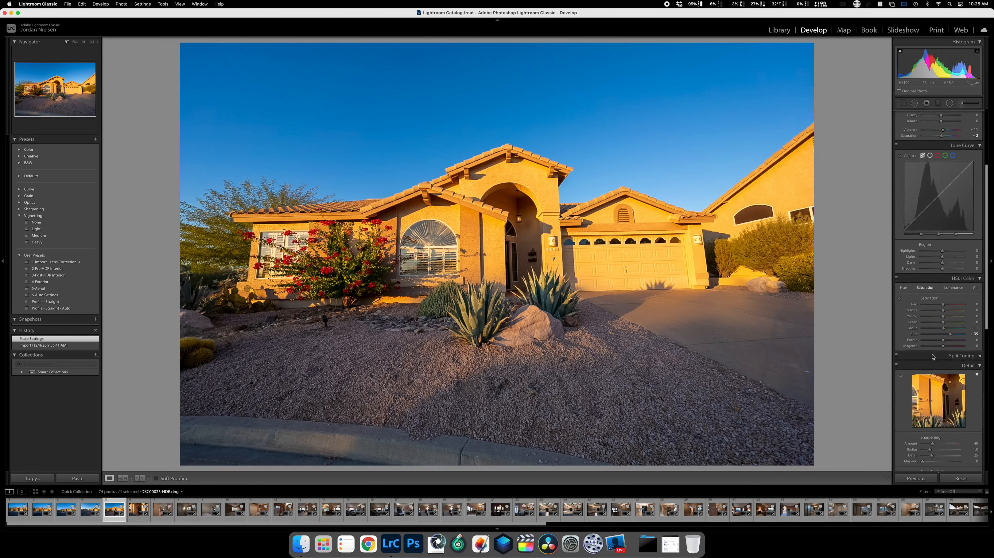
pyautogui.scroll(-5, 935, 371)
pyautogui.moveTo(941, 377); pyautogui.dragTo(935, 379)
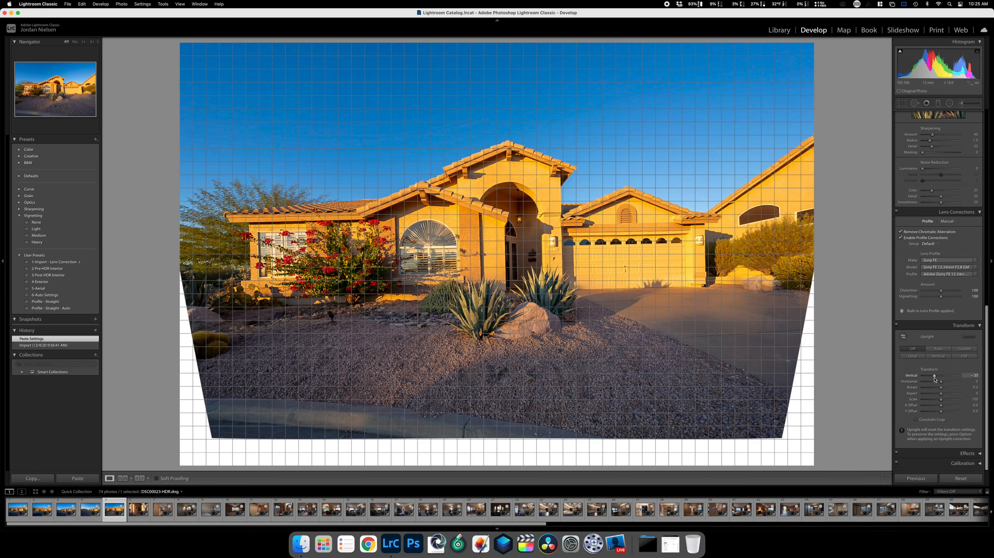
pyautogui.moveTo(935, 379); pyautogui.dragTo(935, 379)
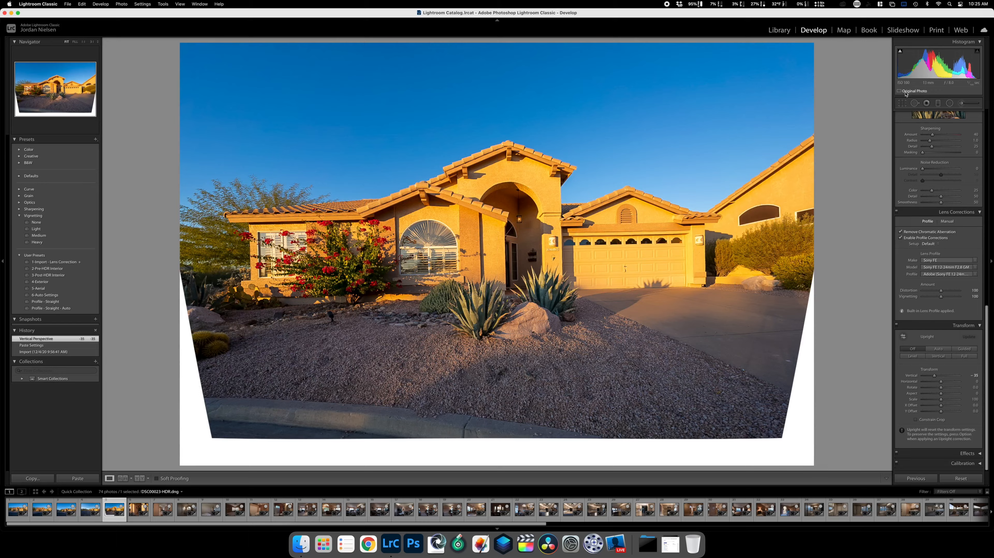
# Crop photo 5 to exclude the blank edges and ease its Vertical transform to -27.
pyautogui.click(902, 103)
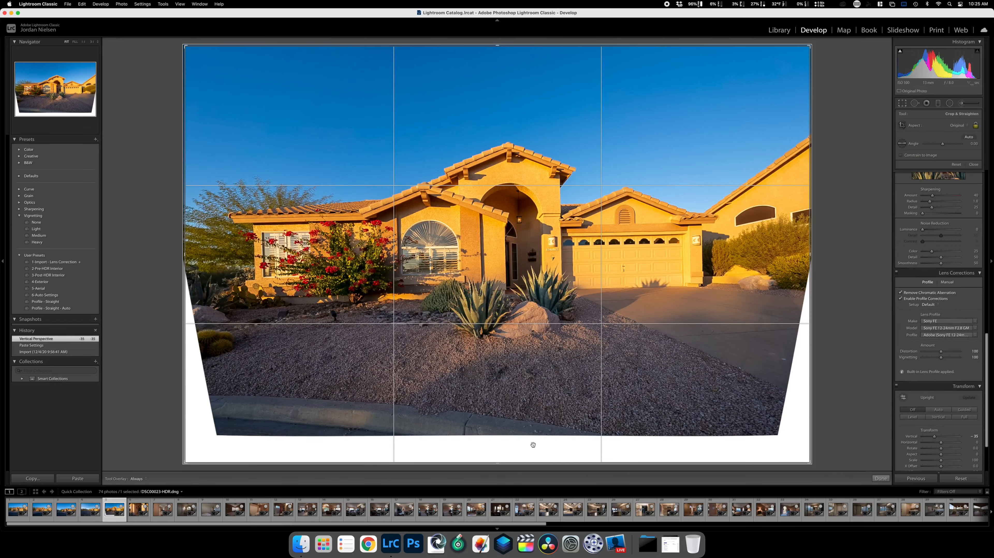
pyautogui.moveTo(496, 462); pyautogui.dragTo(500, 409)
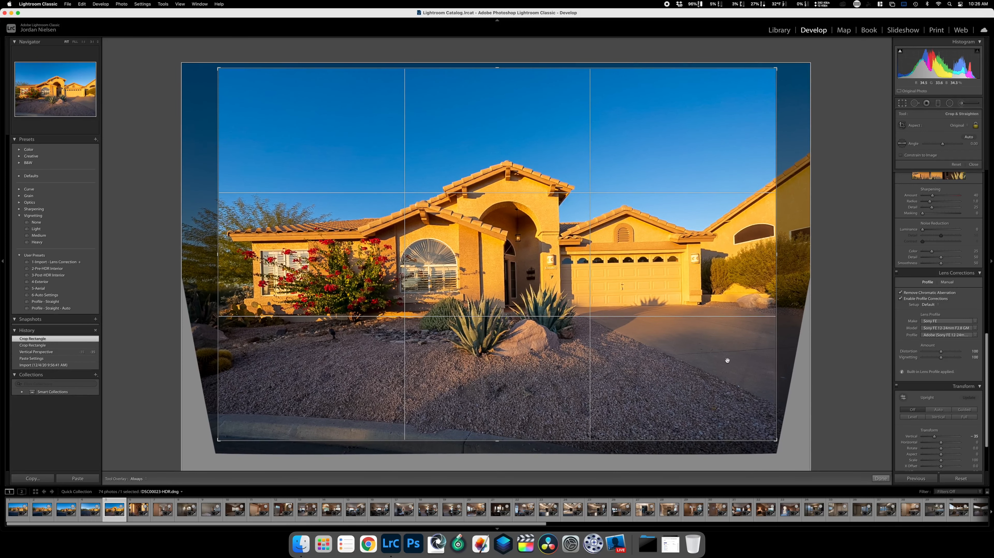
pyautogui.moveTo(935, 436); pyautogui.dragTo(936, 436)
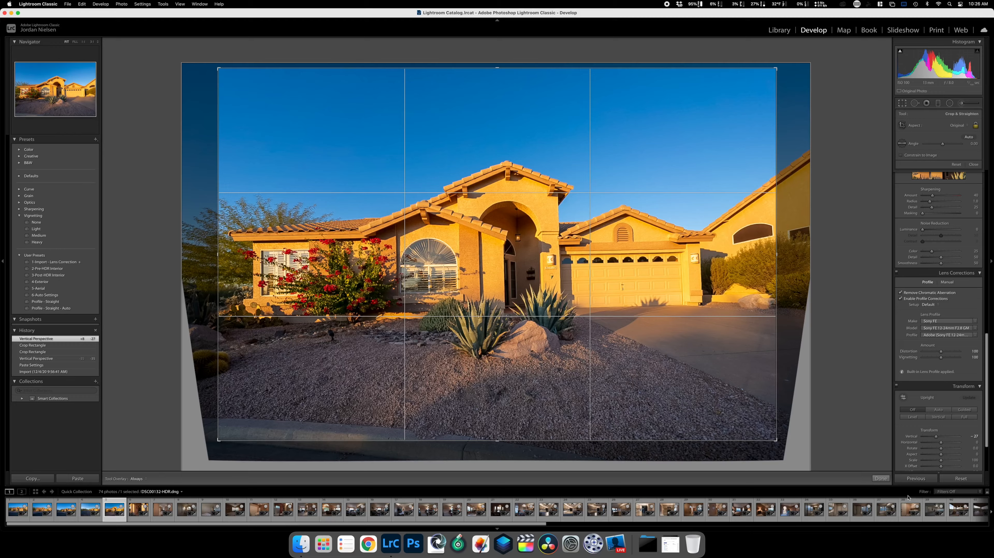
pyautogui.click(881, 479)
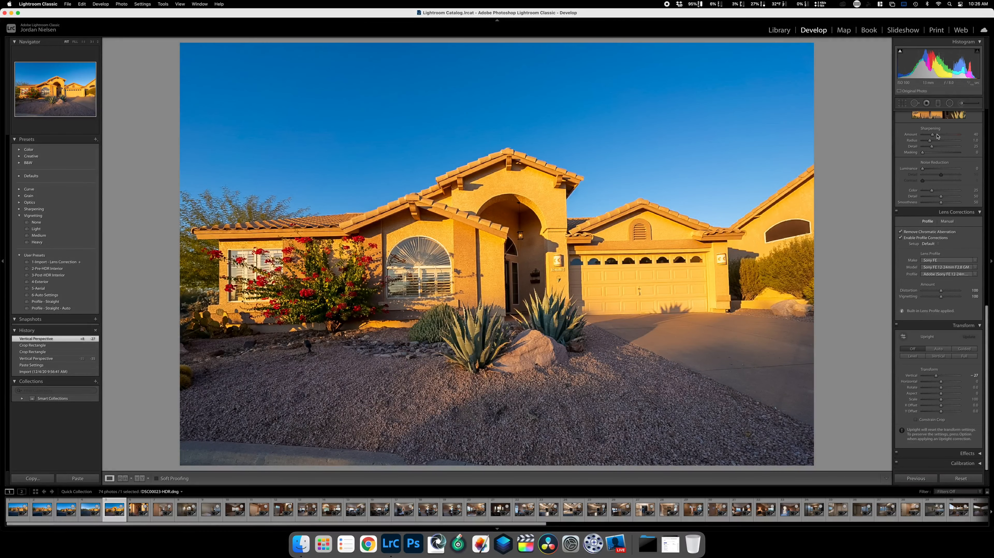
# Straighten photo 5 by setting its crop angle to 0.67.
pyautogui.click(902, 103)
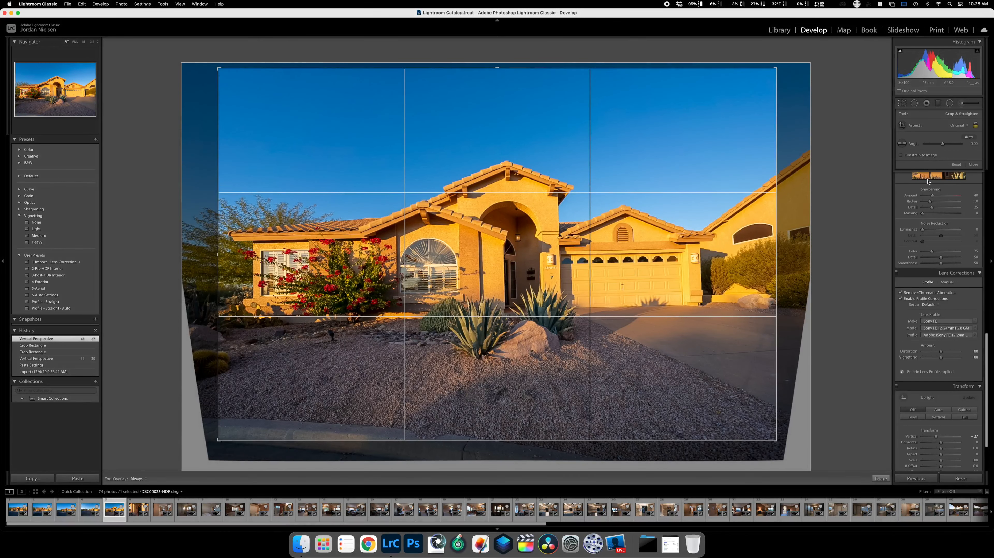
pyautogui.moveTo(943, 145); pyautogui.dragTo(943, 145)
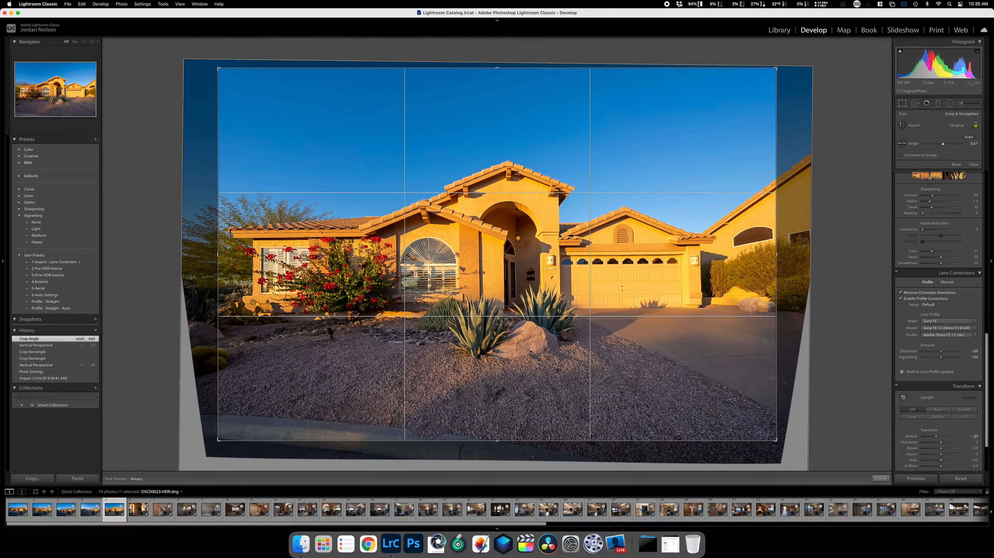
pyautogui.click(884, 478)
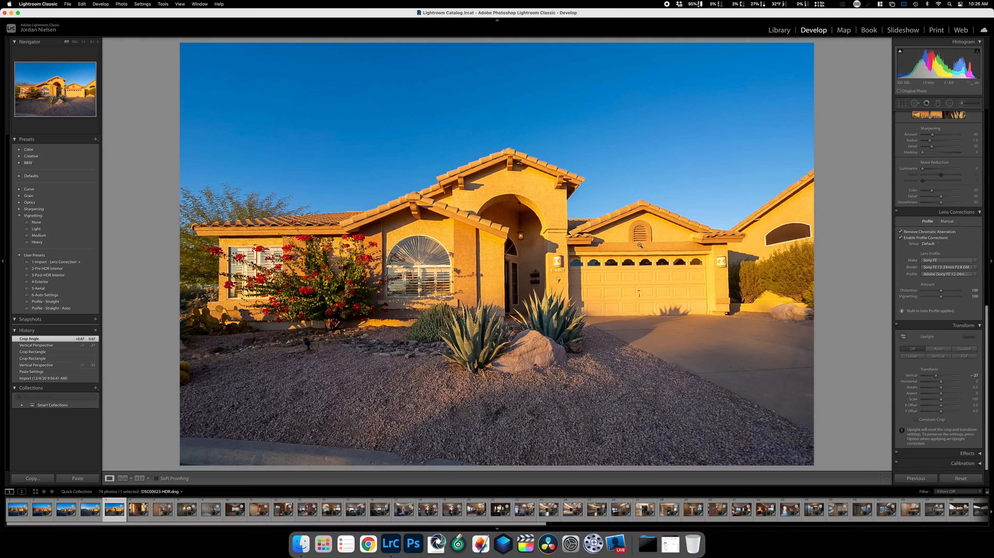
# Fine-tune photo 5's saturation with the targeted adjustment on the stucco and plants, about -7 orange and +7 green.
pyautogui.scroll(10, 943, 236)
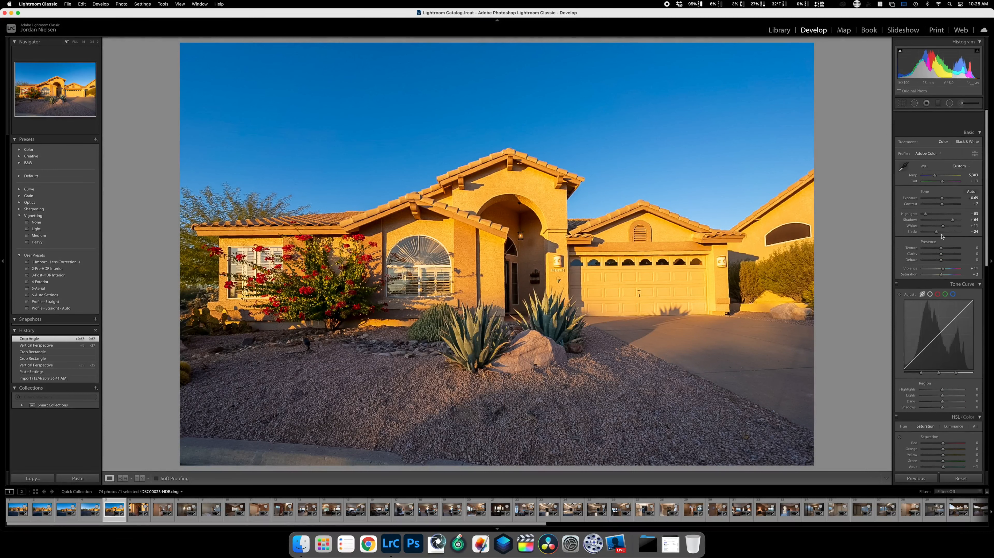
pyautogui.scroll(-2, 942, 236)
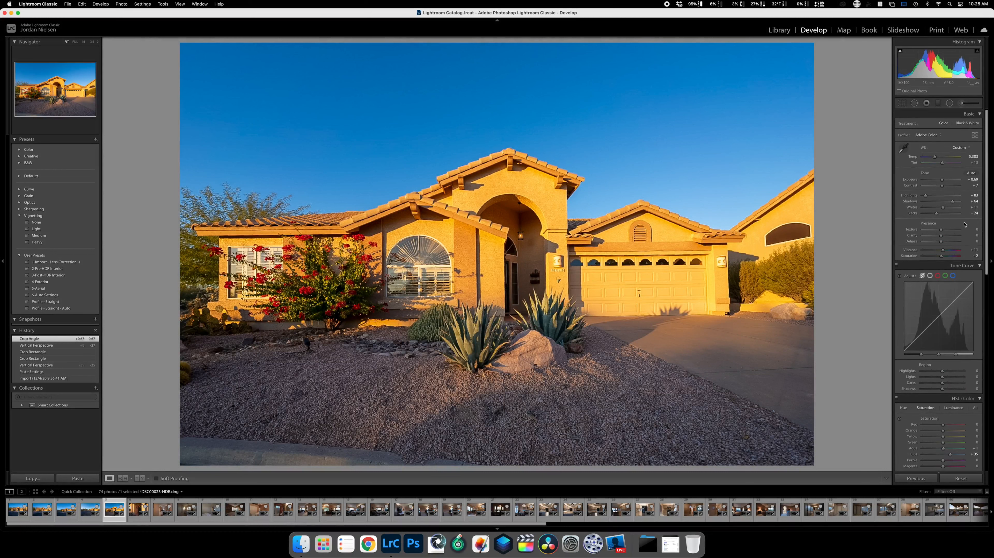
pyautogui.click(899, 418)
pyautogui.moveTo(516, 191); pyautogui.dragTo(516, 226)
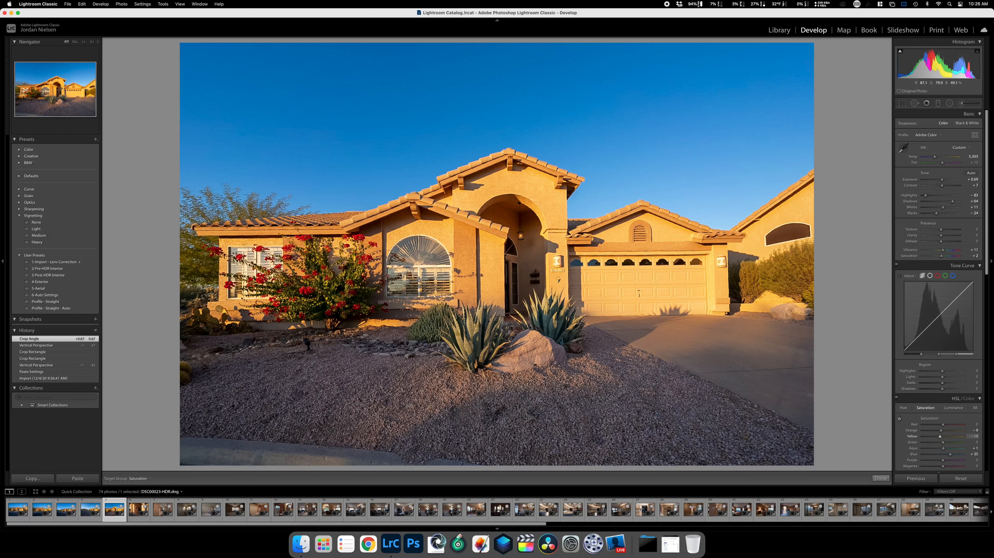
pyautogui.moveTo(500, 244); pyautogui.dragTo(499, 232)
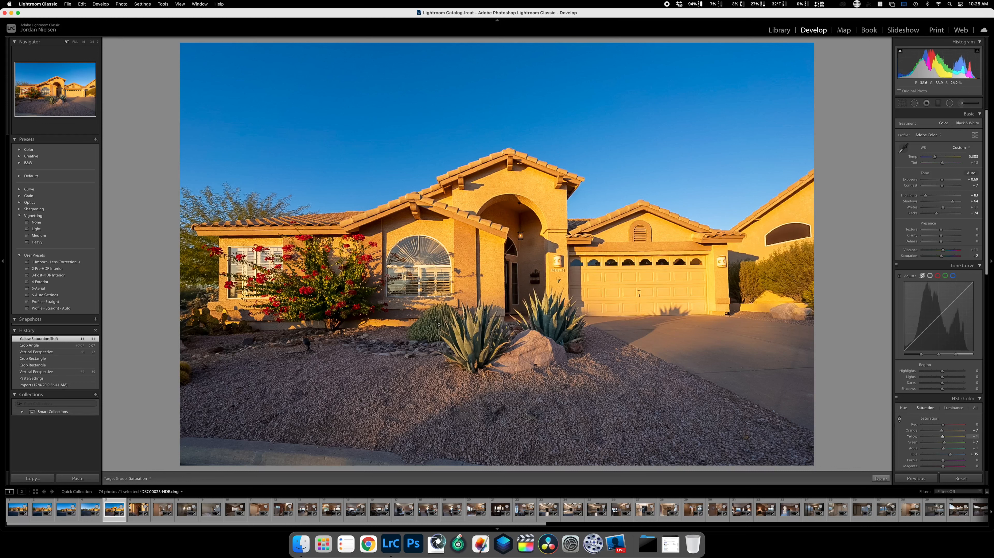
pyautogui.moveTo(439, 324); pyautogui.dragTo(439, 324)
# Apply the Profile - Straight - Auto preset to photo 6, the entryway, raise its exposure to about +0.55 and compare it with photo 5.
pyautogui.click(138, 508)
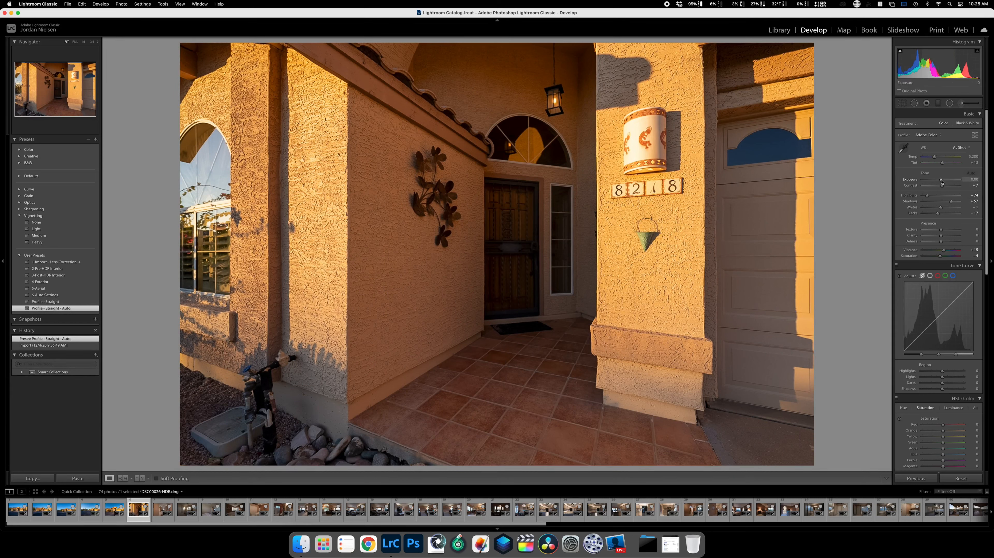
pyautogui.moveTo(942, 181); pyautogui.dragTo(943, 182)
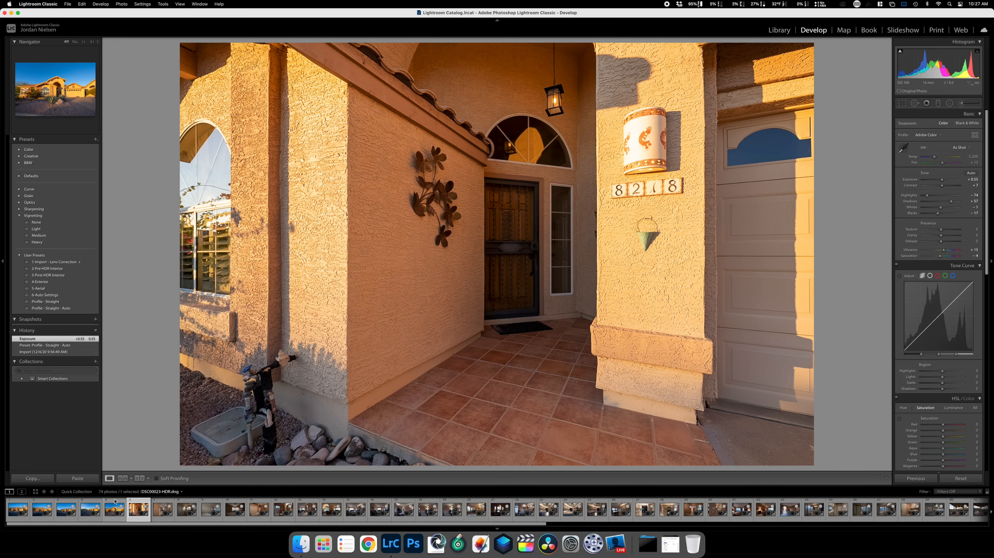
pyautogui.click(115, 508)
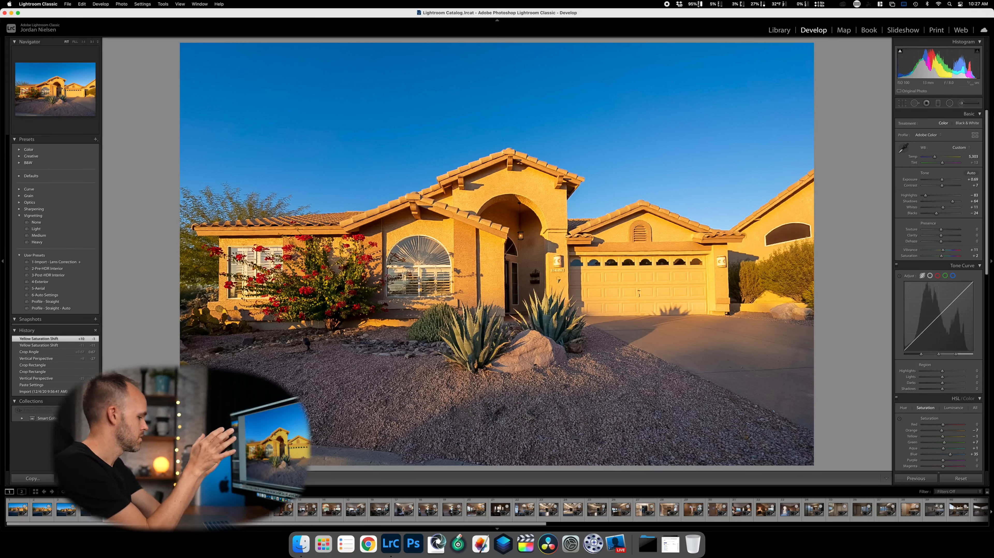
# Apply the Profile - Straight - Auto preset to photo 7, the entry hall interior.
pyautogui.click(162, 509)
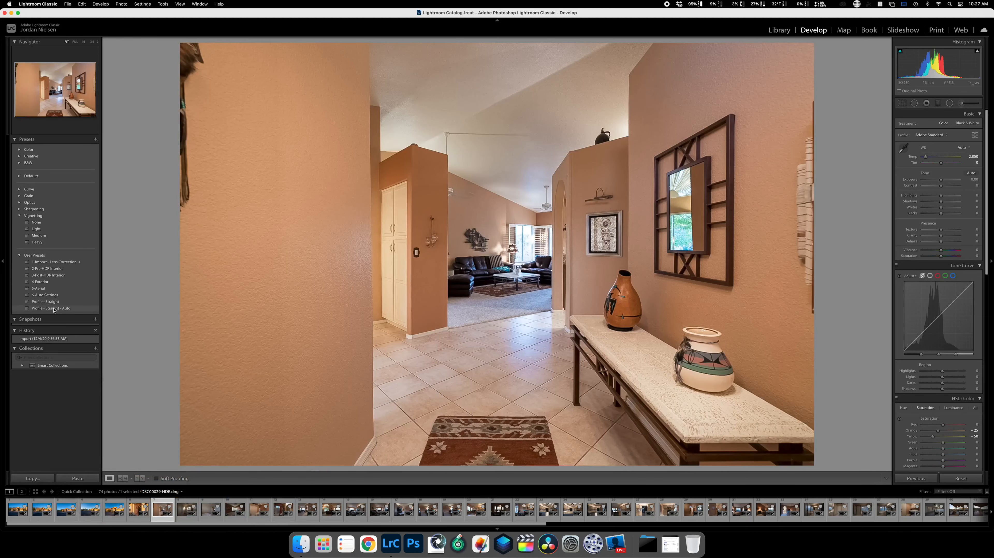
pyautogui.click(53, 309)
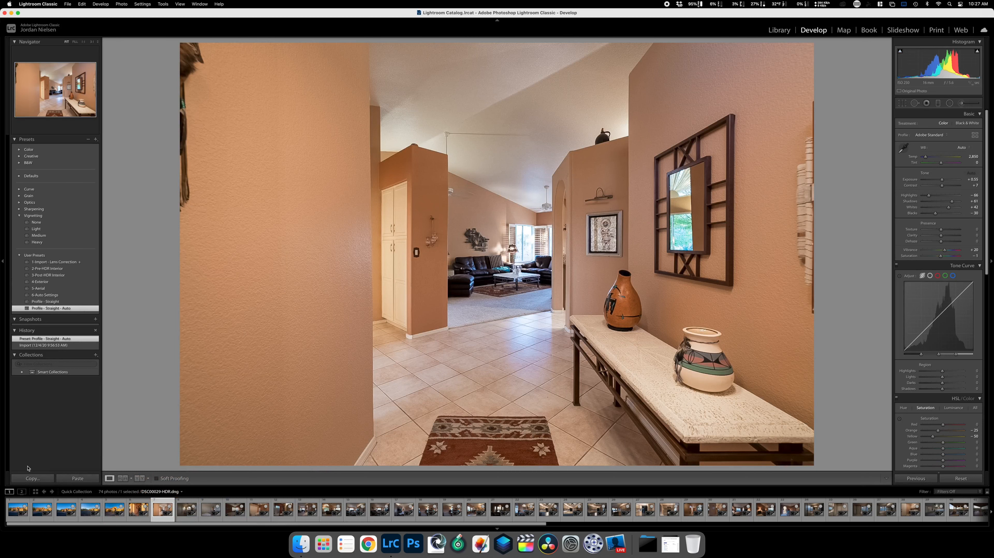
# Copy photo 7's settings onto photo 8, the bedroom with the arched window, and set its exposure to +1.65 and temperature to 3,339.
pyautogui.click(33, 478)
pyautogui.press('Return')
pyautogui.press('Right')
pyautogui.click(78, 478)
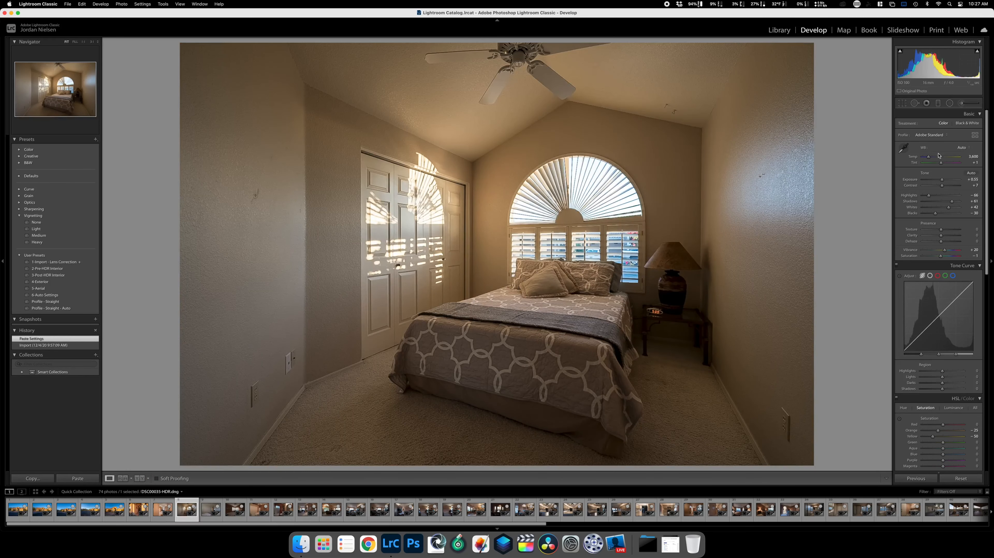
pyautogui.moveTo(942, 179); pyautogui.dragTo(928, 158)
pyautogui.moveTo(928, 159); pyautogui.dragTo(928, 159)
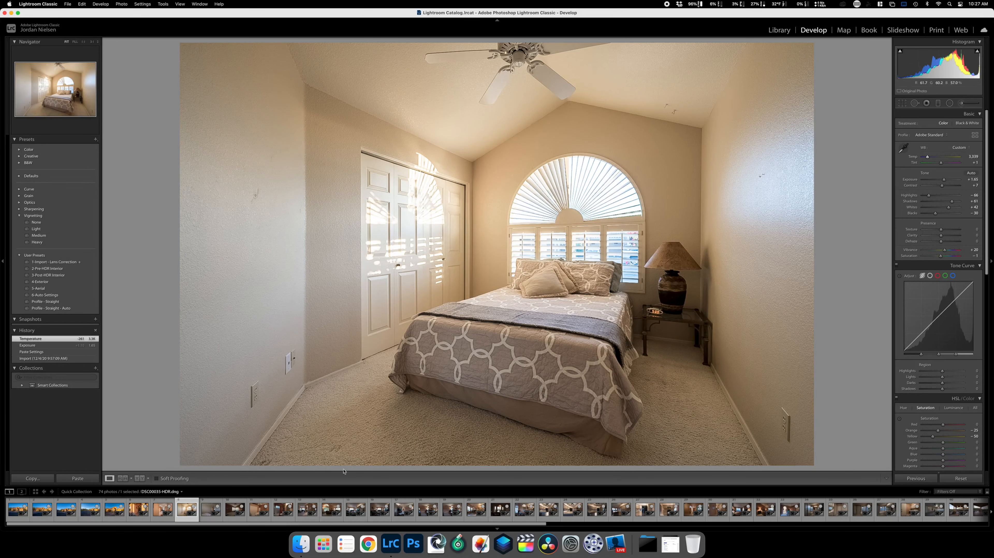
# Copy photo 8's settings onto photo 9, the bedroom doorway view, and lower its exposure to about +1.25.
pyautogui.click(34, 478)
pyautogui.press('Return')
pyautogui.press('Right')
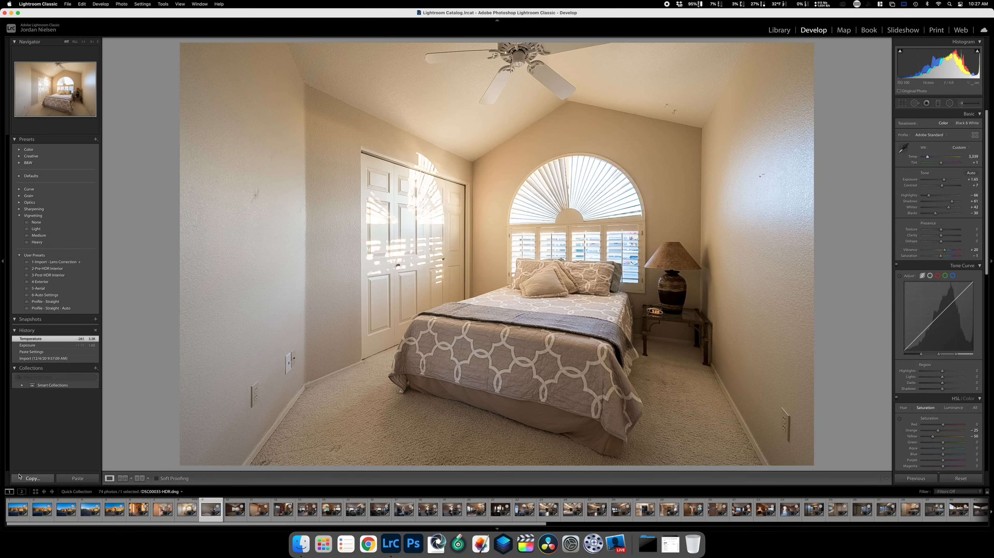
pyautogui.click(74, 477)
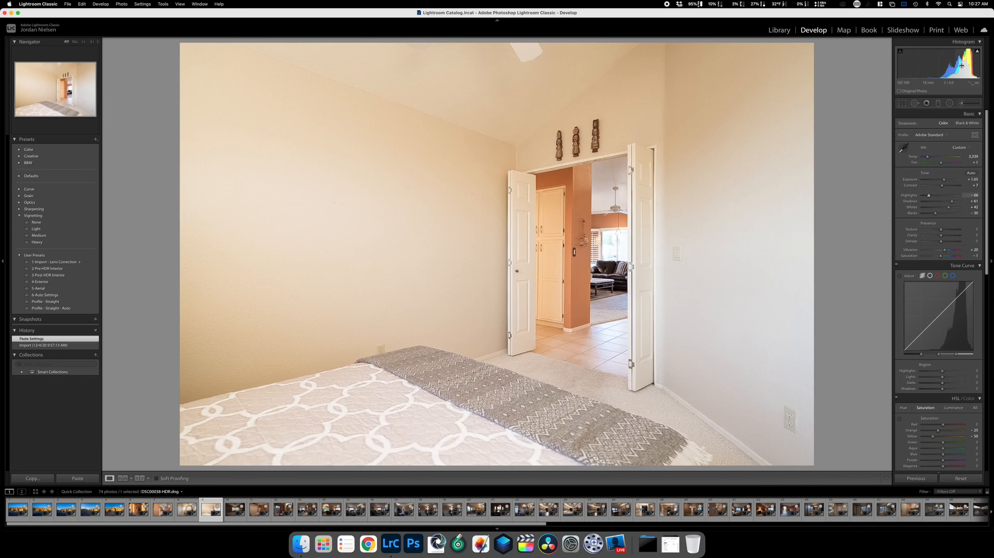
pyautogui.moveTo(943, 179); pyautogui.dragTo(942, 181)
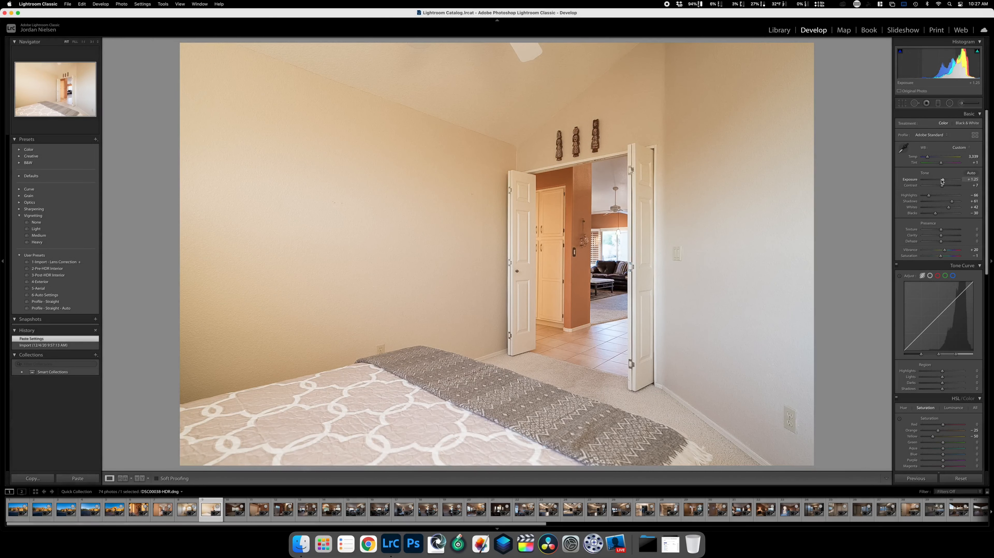
# Paste the copied settings onto photo 10, the orange bedroom, adjust its exposure and set its temperature to 3,182.
pyautogui.press('Right')
pyautogui.moveTo(943, 179); pyautogui.dragTo(944, 180)
pyautogui.moveTo(928, 156); pyautogui.dragTo(927, 156)
# Heal the camera reflection in the dresser mirror of photo 10 with Spot Removal.
pyautogui.press('q')
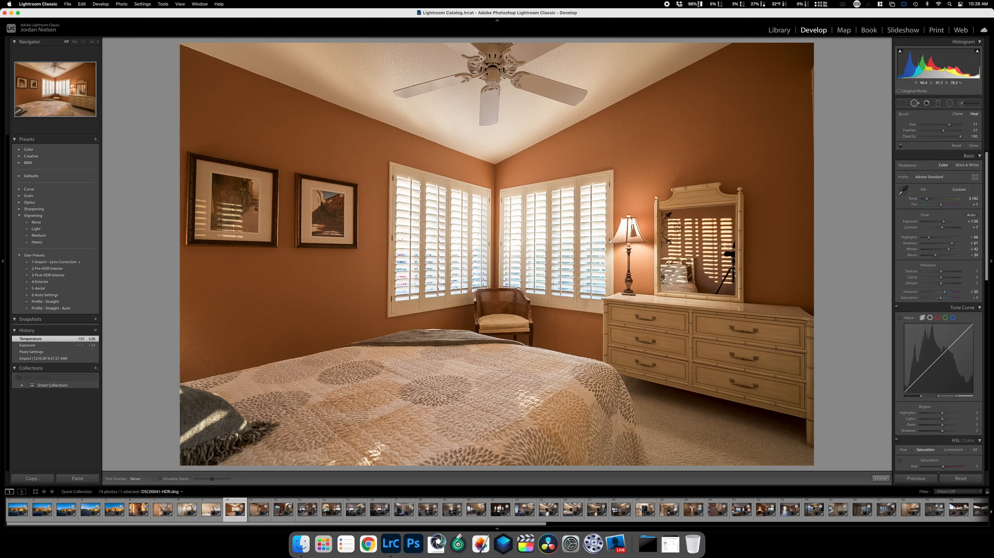
pyautogui.click(727, 255)
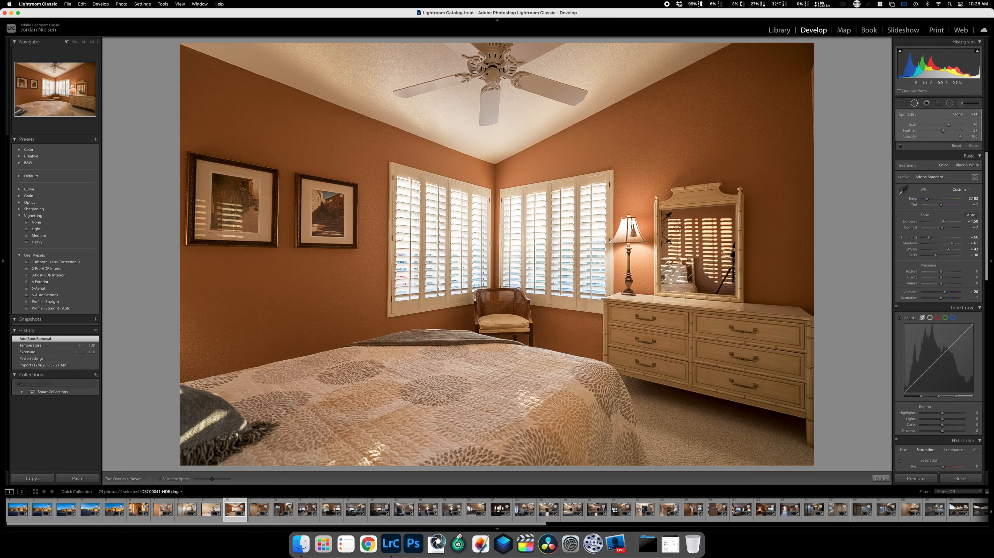
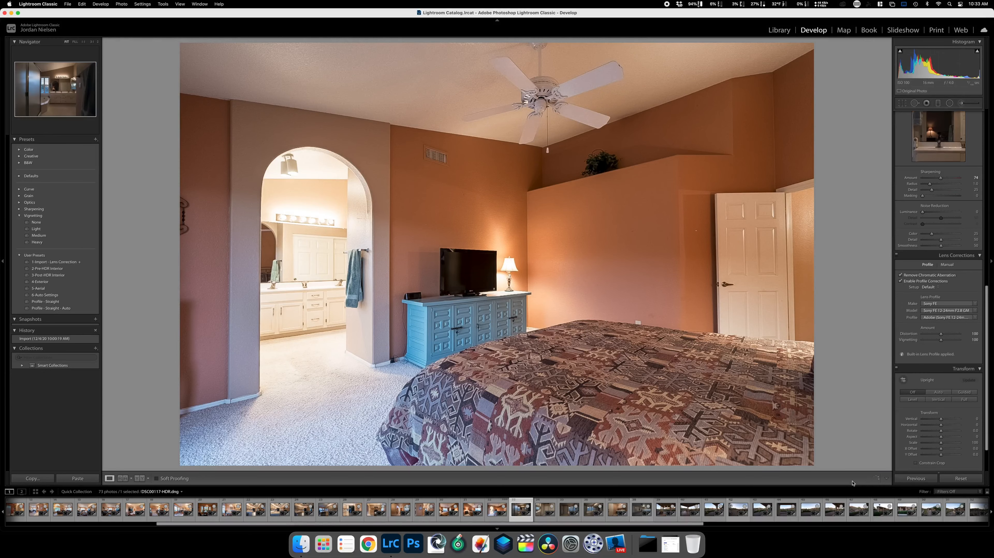
# Paste the copied settings onto the bathroom photo with the vanity and towel, and set its exposure to +1.60 and temperature to 2,742.
pyautogui.click(79, 478)
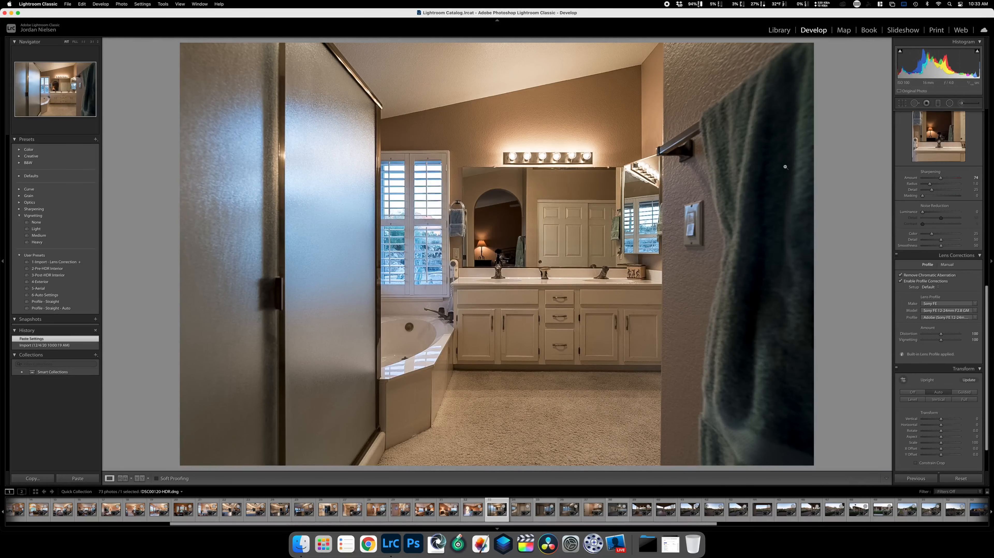
pyautogui.scroll(1, 951, 179)
pyautogui.scroll(20, 951, 179)
pyautogui.scroll(-3, 928, 159)
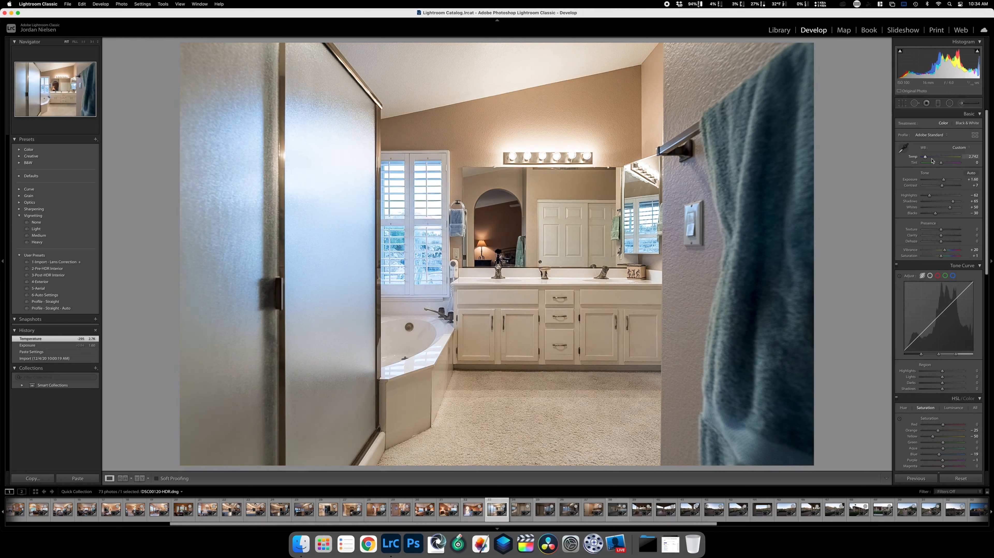
# Heal two spots above the vanity mirror in the bathroom photo with Spot Removal.
pyautogui.click(914, 102)
pyautogui.click(508, 97)
pyautogui.click(519, 117)
pyautogui.click(880, 478)
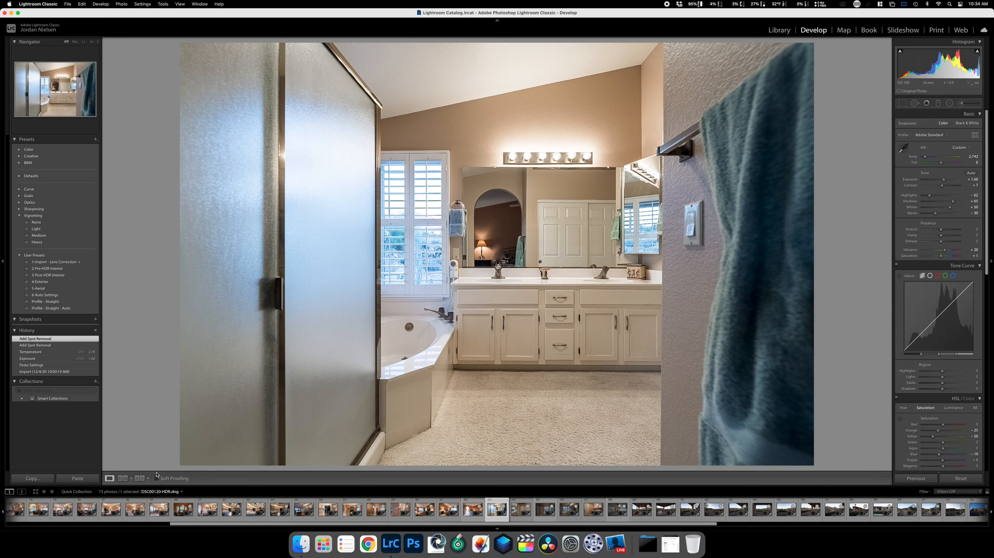
# Paste the copied settings onto the next two bathroom photos, the closet doors and the shower with tub.
pyautogui.press('Right')
pyautogui.click(80, 477)
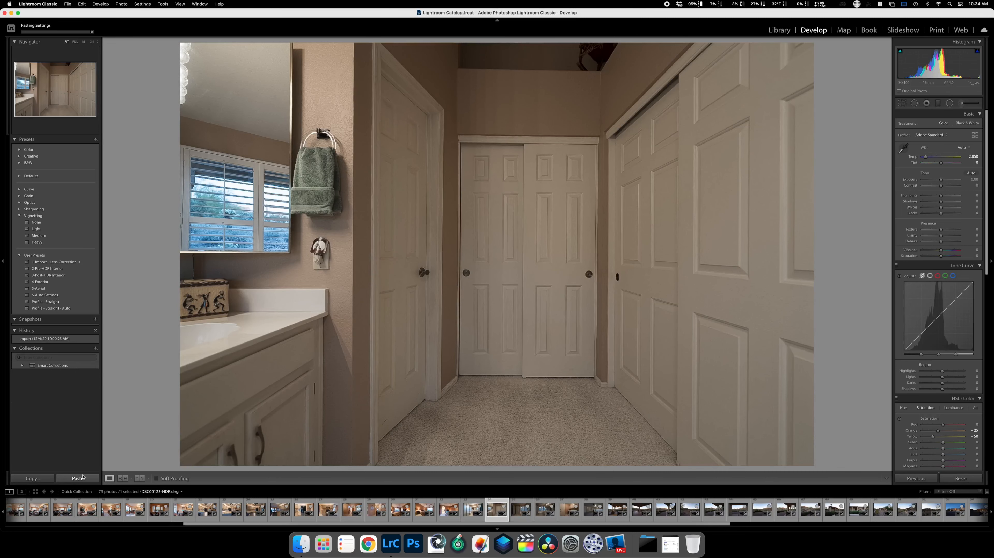
pyautogui.press('Right')
pyautogui.click(80, 478)
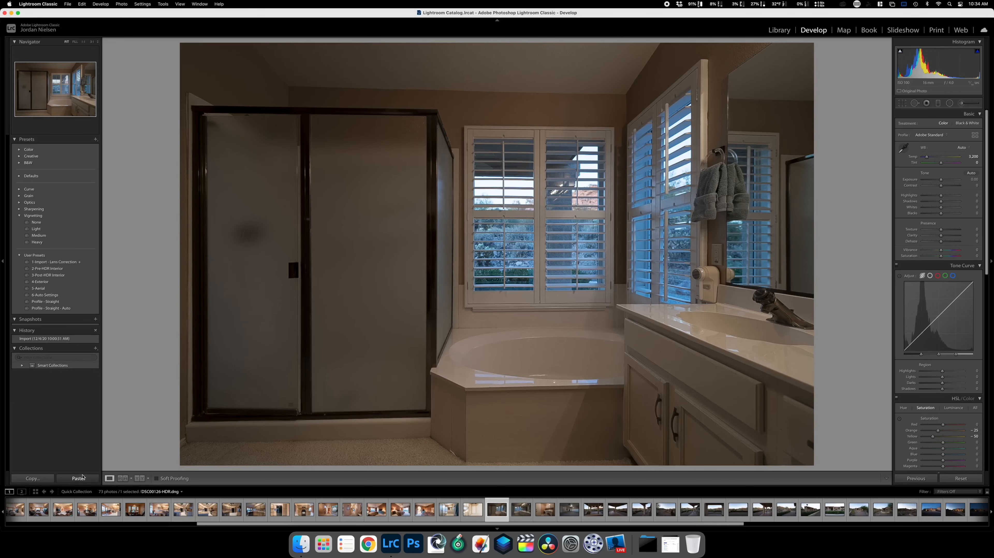
# Paste the copied settings onto the tub-and-vanity bathroom and laundry room photos, setting the laundry photo's temperature to 2,495 and exposure to +1.10.
pyautogui.press('Right')
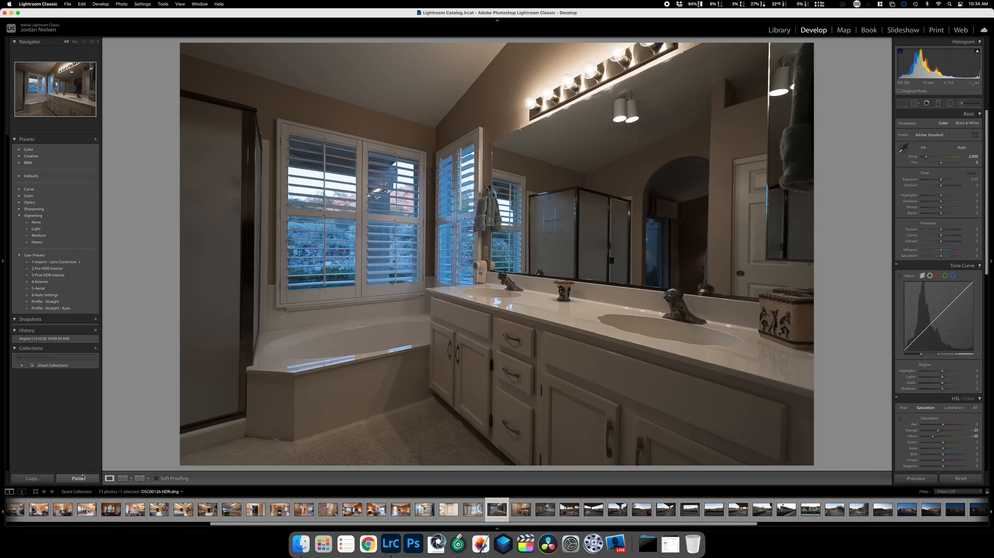
pyautogui.click(82, 477)
pyautogui.press('Right')
pyautogui.click(83, 476)
pyautogui.moveTo(926, 156); pyautogui.dragTo(924, 156)
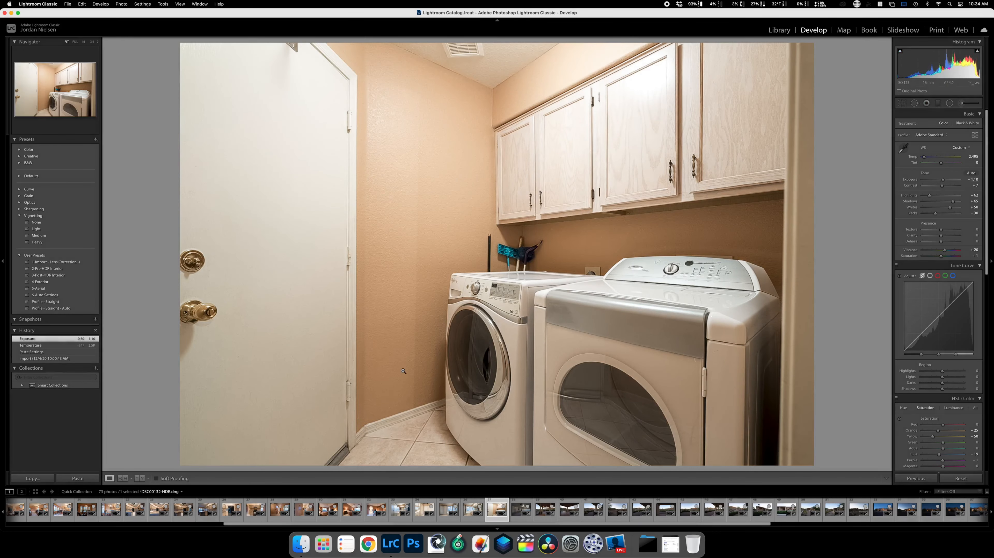
# Apply the Profile - Straight - Auto preset to the garage photo and set its exposure to +1.50.
pyautogui.press('Right')
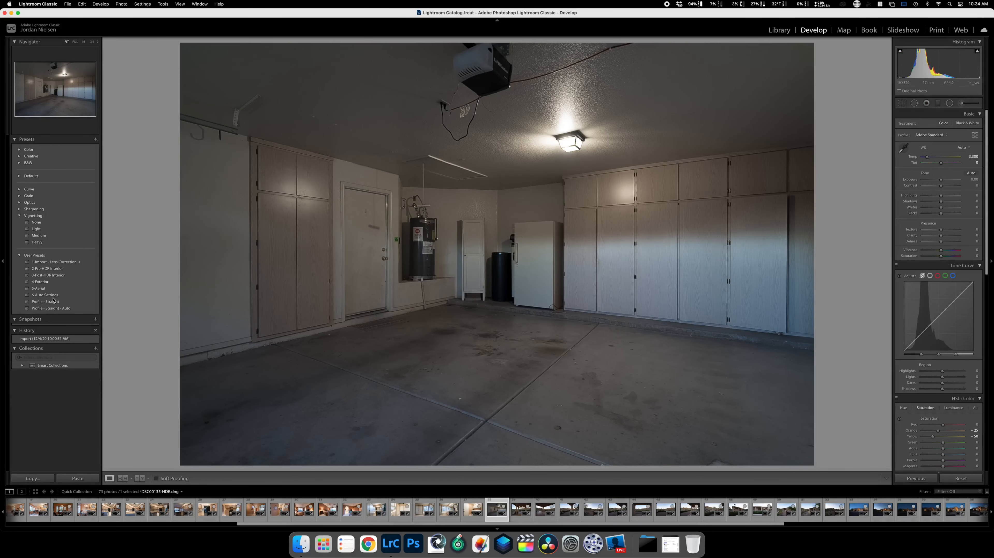
pyautogui.click(51, 308)
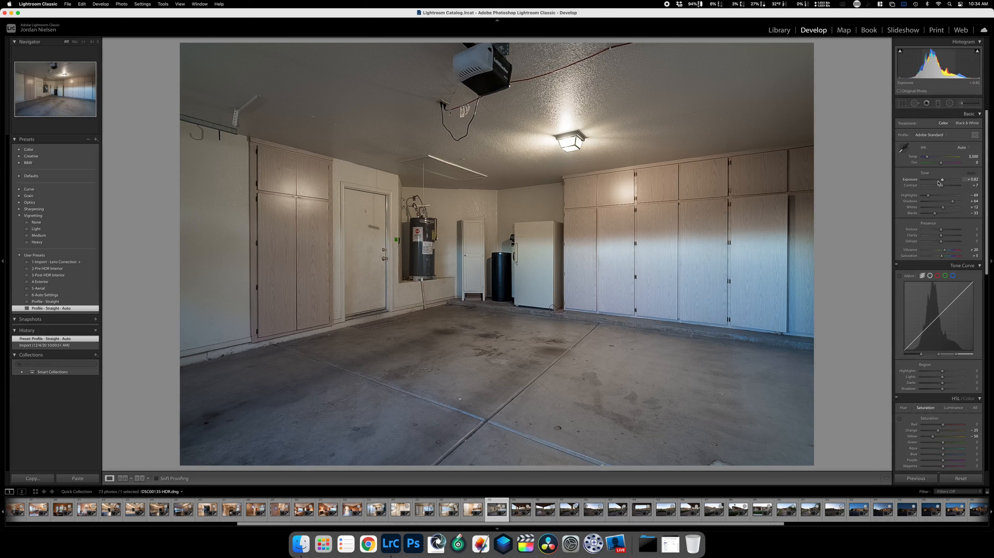
pyautogui.moveTo(943, 180); pyautogui.dragTo(944, 180)
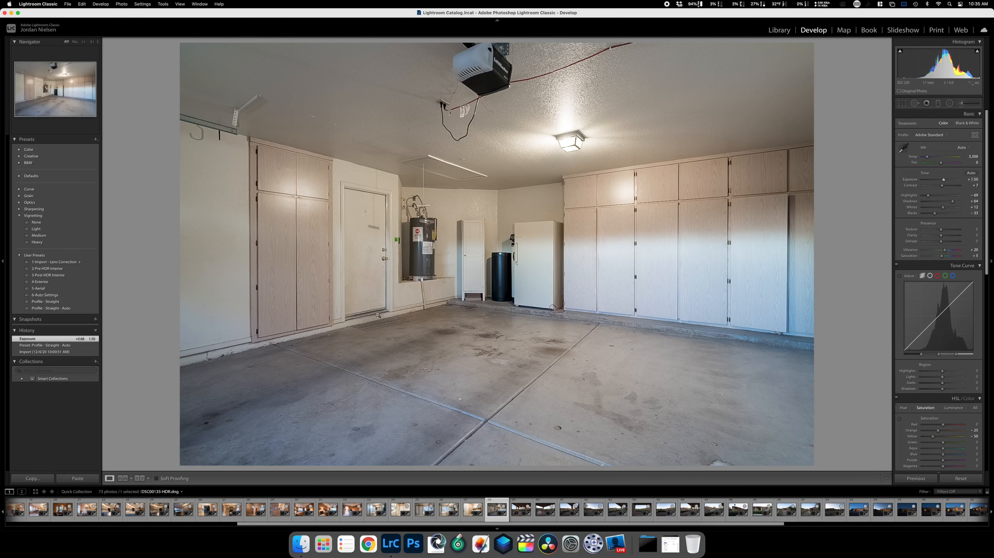
# Apply the Profile - Straight - Auto preset to the patio window photo and raise saturation to orange +32, green +27 and blue +28.
pyautogui.press('Right')
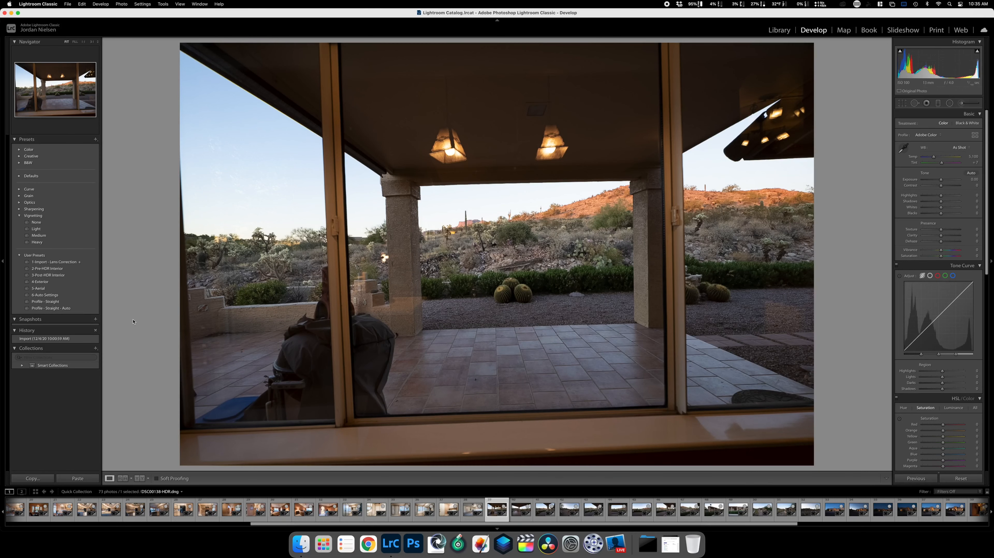
pyautogui.click(80, 309)
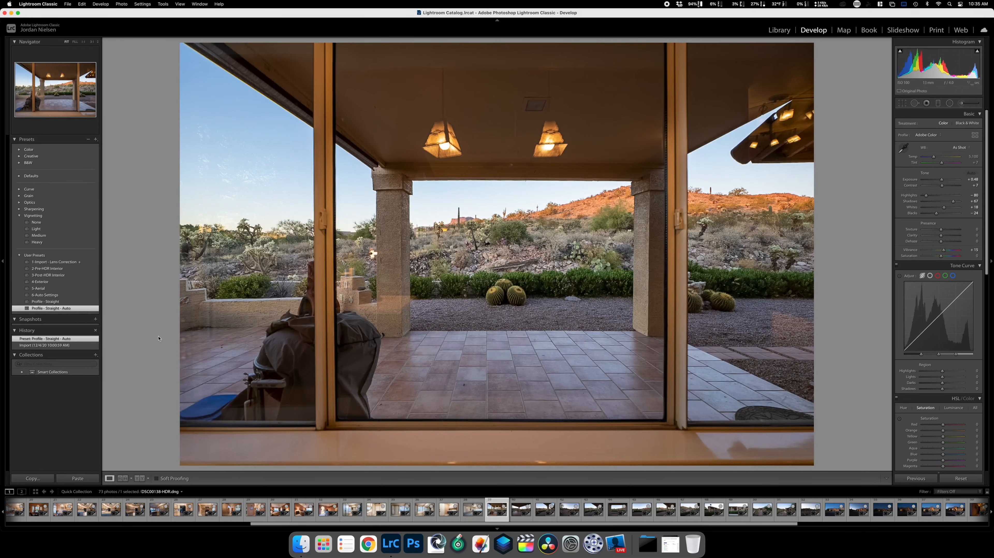
pyautogui.click(899, 418)
pyautogui.moveTo(566, 203); pyautogui.dragTo(284, 151)
pyautogui.moveTo(513, 267); pyautogui.dragTo(514, 242)
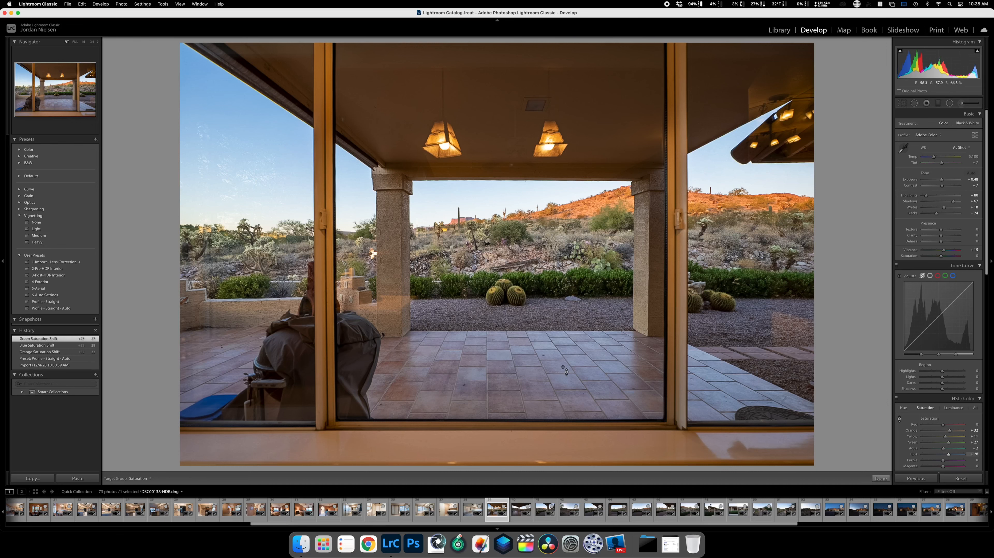
# Paste the patio window photo's settings onto the covered patio photo, set its exposure to +0.90, and darken the sky's blue luminance.
pyautogui.click(26, 480)
pyautogui.press('Return')
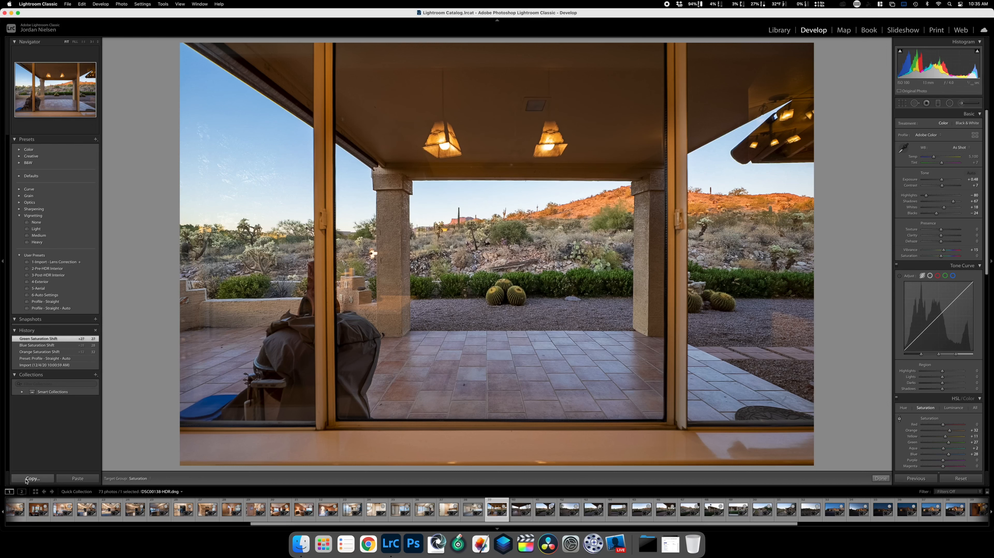
pyautogui.press('Right')
pyautogui.click(73, 479)
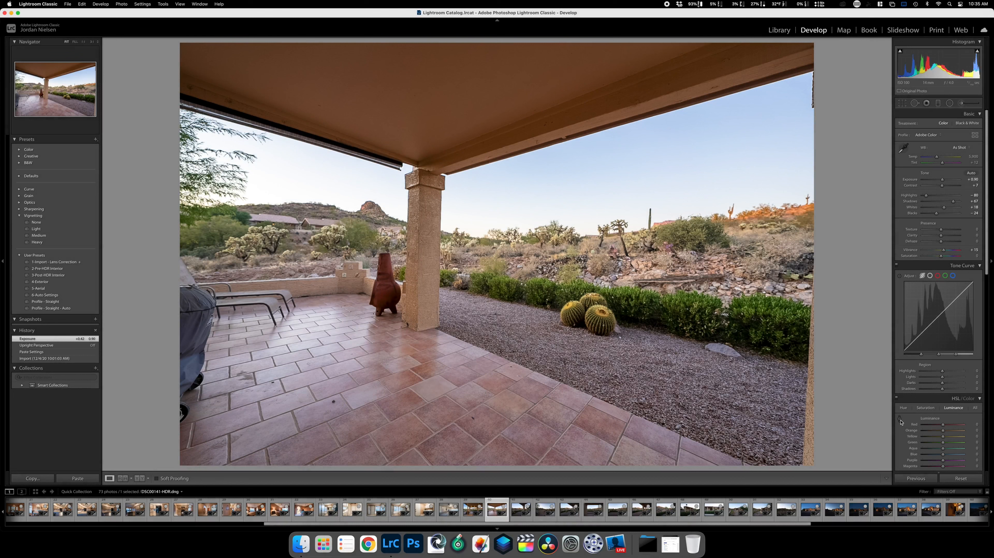
pyautogui.press('super+alt+shift+l')
pyautogui.moveTo(726, 142)
pyautogui.mouseDown()
pyautogui.moveTo(726, 157)
pyautogui.moveTo(727, 139)
pyautogui.mouseUp()
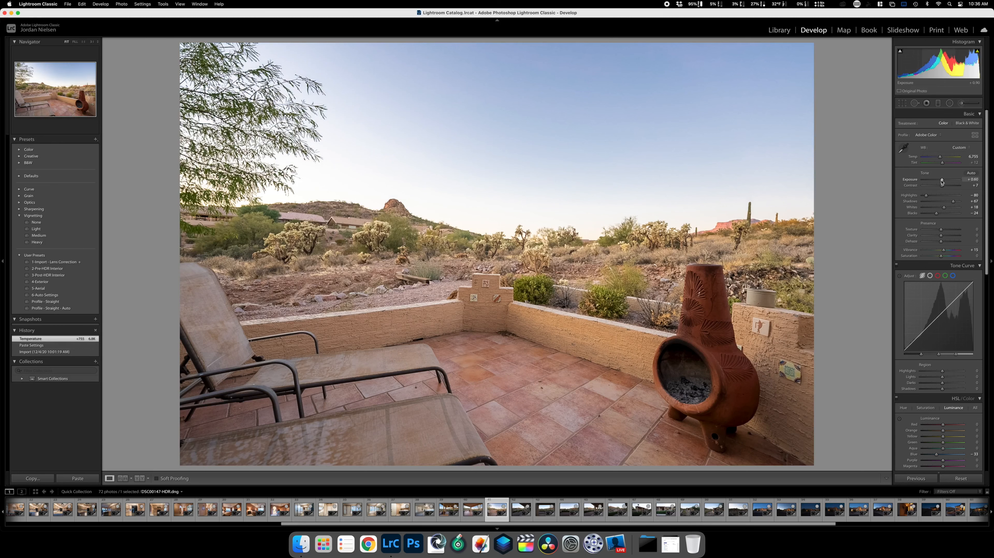
# On the lounge chair and chiminea photo, set exposure to +0.60, orange luminance to -20 and orange saturation to +49.
pyautogui.moveTo(942, 182); pyautogui.dragTo(942, 181)
pyautogui.click(899, 418)
pyautogui.moveTo(586, 328); pyautogui.dragTo(586, 347)
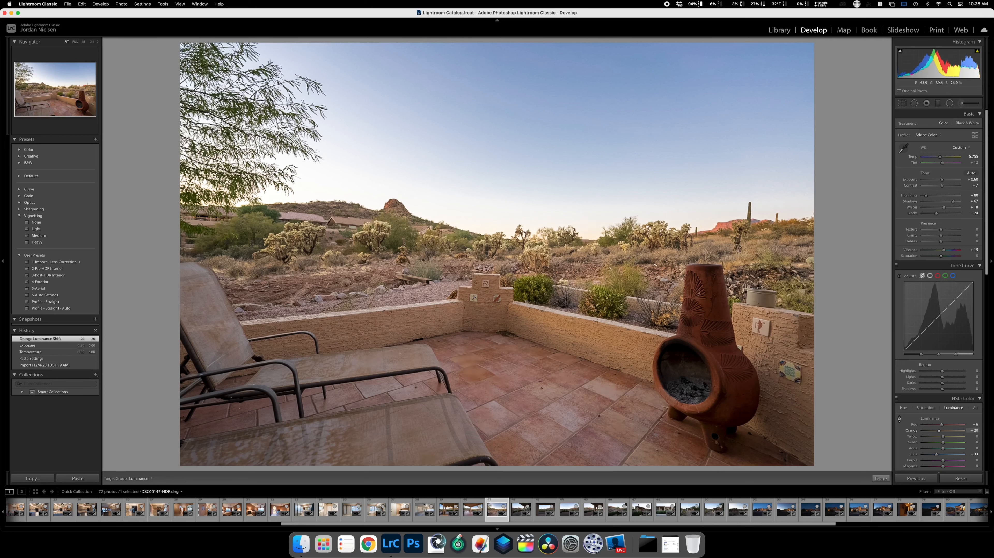
pyautogui.press('super+alt+shift+s')
pyautogui.moveTo(725, 227); pyautogui.dragTo(724, 213)
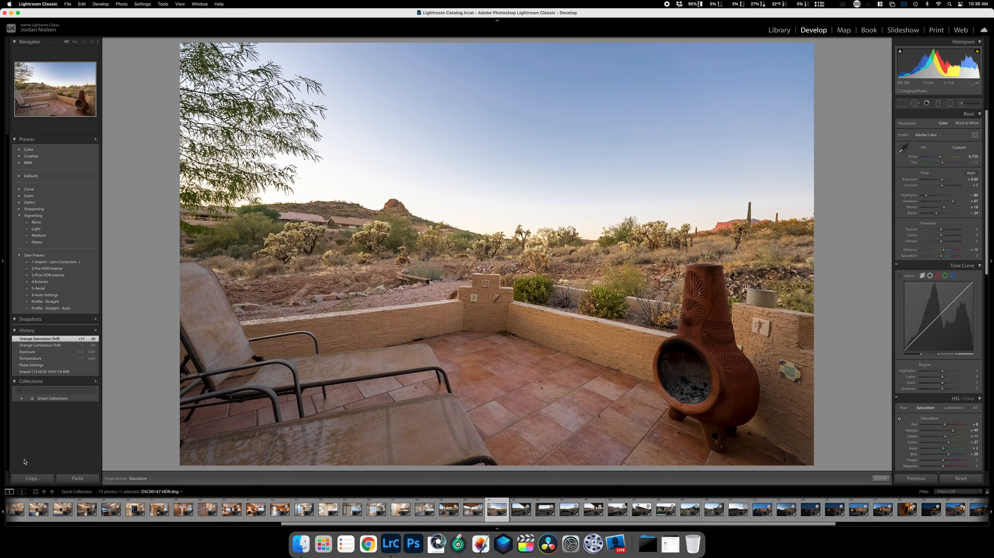
# Copy the chiminea photo's settings, remove the next patio walkway photo from the collection, and paste the settings onto the pillar-framed desert view.
pyautogui.click(27, 478)
pyautogui.press('Return')
pyautogui.press('Right')
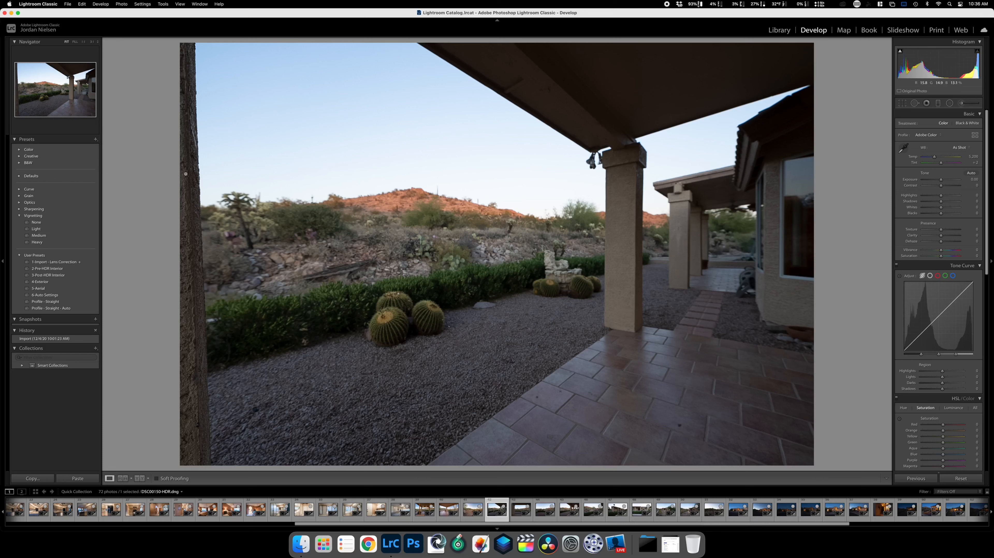
pyautogui.press('Delete')
pyautogui.press('super+shift+v')
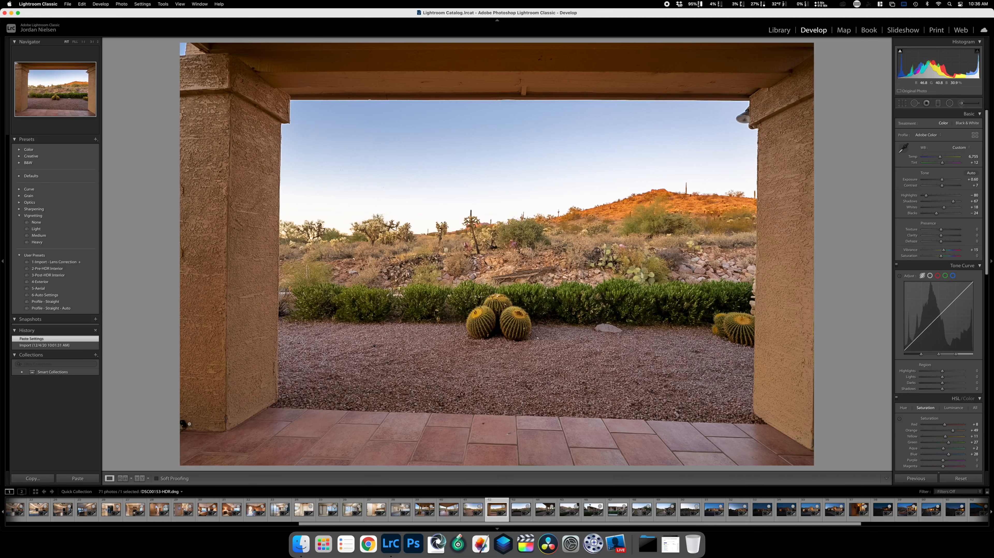
# Crop the pillar-framed desert view tighter and correct its horizontal perspective with the Transform settings.
pyautogui.click(902, 103)
pyautogui.moveTo(186, 253); pyautogui.dragTo(221, 252)
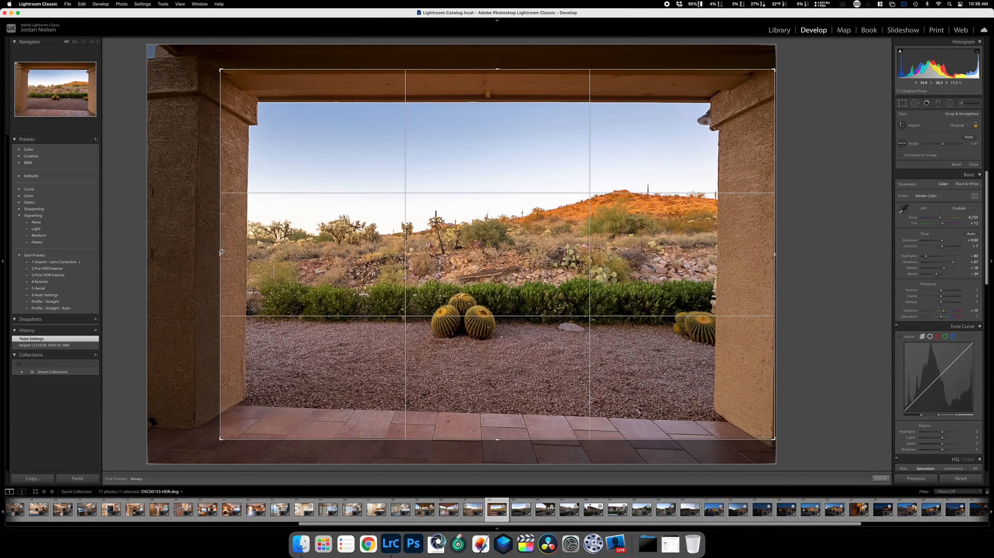
pyautogui.click(882, 478)
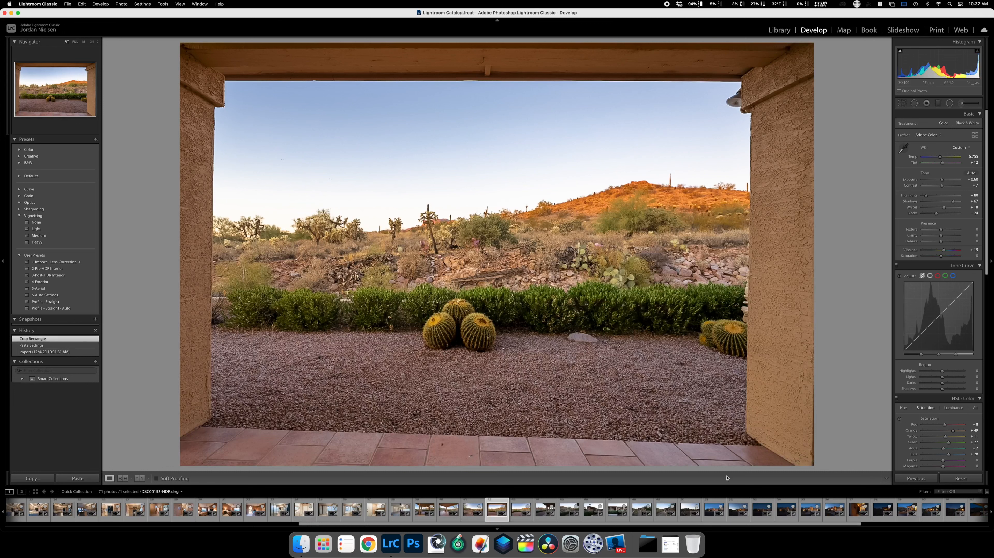
pyautogui.scroll(-15, 939, 312)
pyautogui.moveTo(941, 381); pyautogui.dragTo(940, 384)
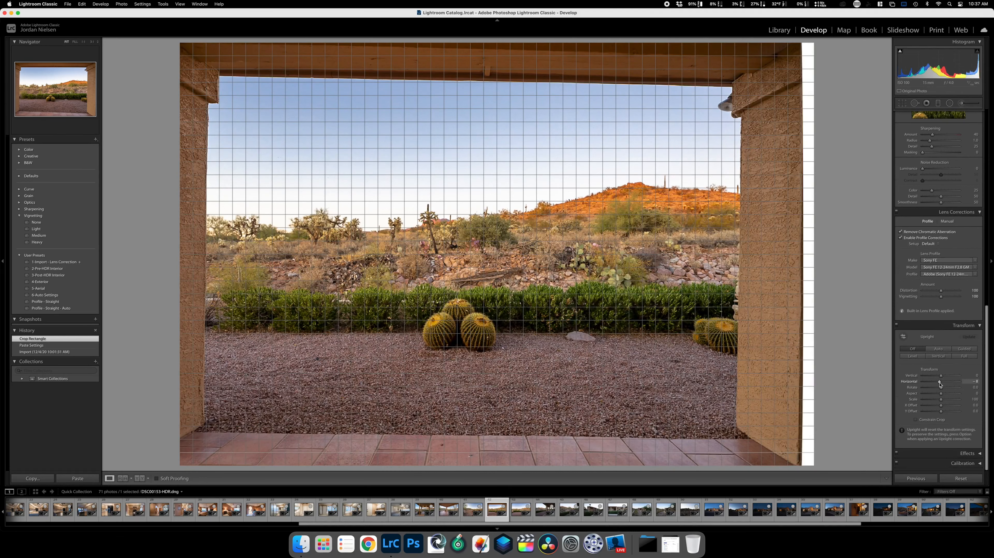
pyautogui.moveTo(940, 385); pyautogui.dragTo(940, 385)
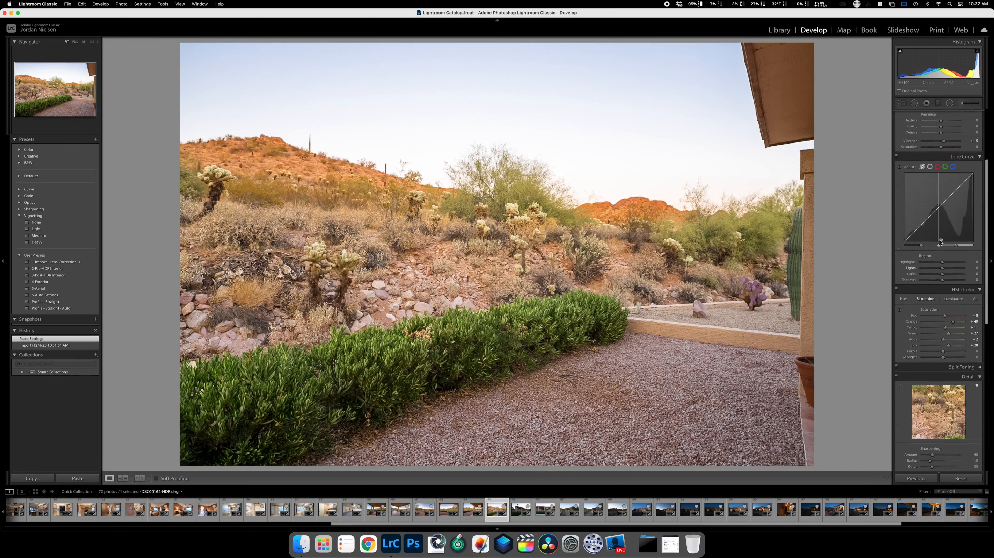
# Lower the blue luminance to -60 in the photo of the rocky hillside and hedge by adjusting its sky.
pyautogui.scroll(-5, 956, 344)
pyautogui.click(955, 341)
pyautogui.click(900, 352)
pyautogui.moveTo(470, 79); pyautogui.dragTo(611, 88)
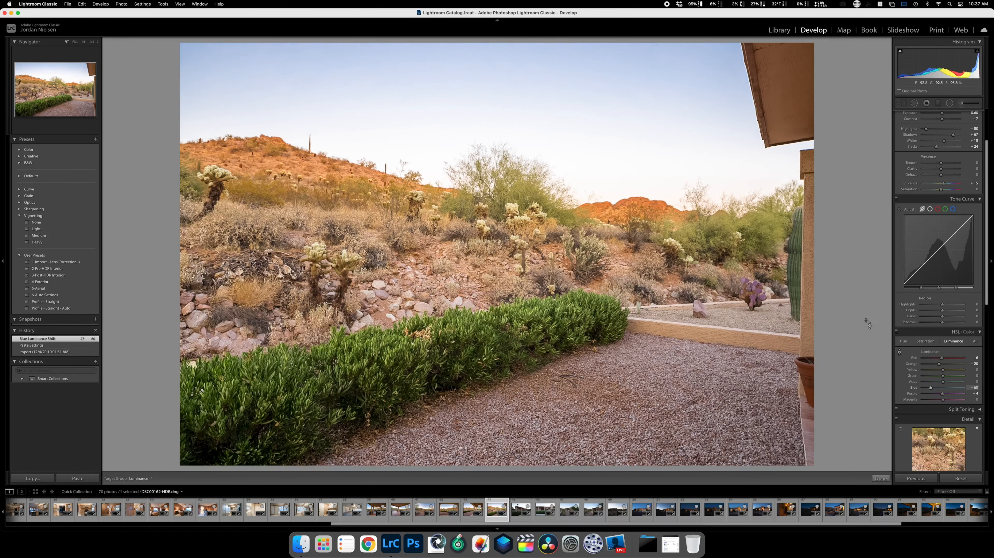
pyautogui.click(926, 341)
pyautogui.click(899, 353)
# Paste the copied settings onto the photo of the house behind the hedge and the side-yard photo with the large tree.
pyautogui.press('super+minus')
pyautogui.press('Right')
pyautogui.press('Right')
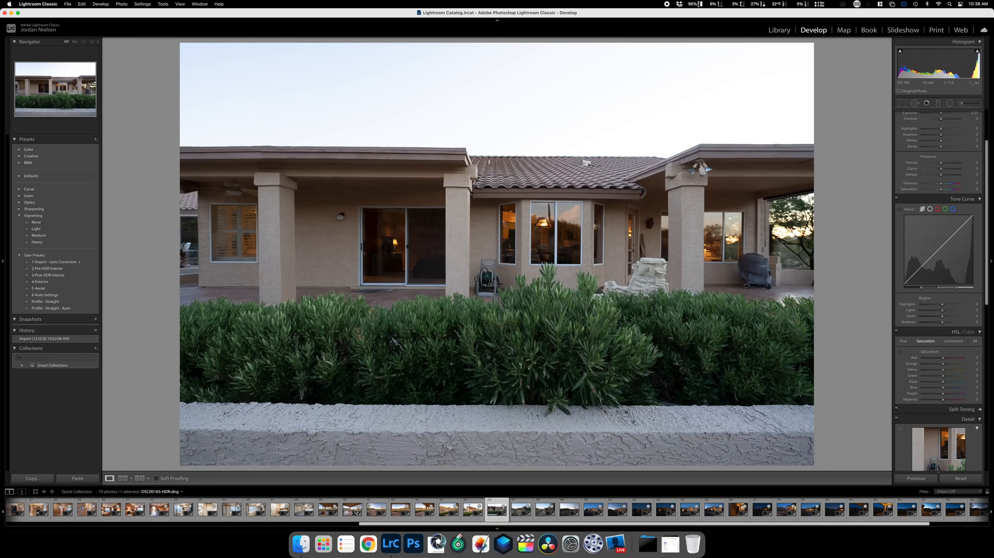
pyautogui.click(83, 478)
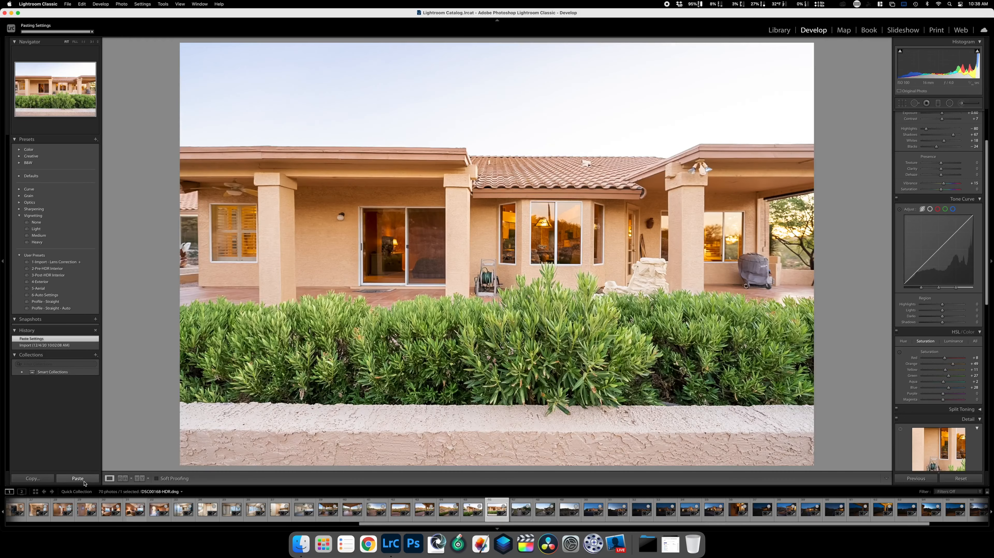
pyautogui.press('Right')
pyautogui.click(87, 479)
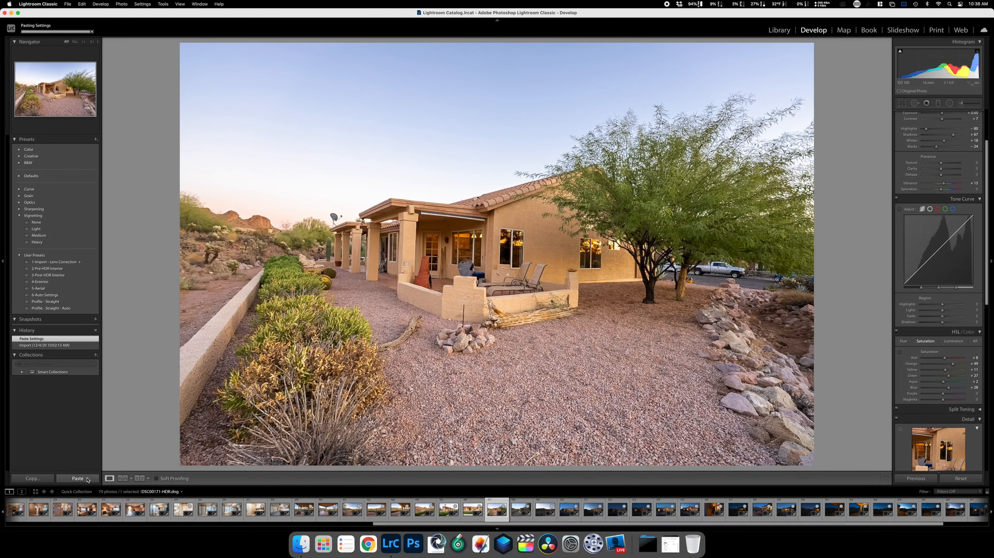
# Paste the copied settings onto the stone fire pit photo and straighten it with Auto Upright.
pyautogui.press('Right')
pyautogui.click(87, 478)
pyautogui.scroll(-10, 938, 273)
pyautogui.click(938, 396)
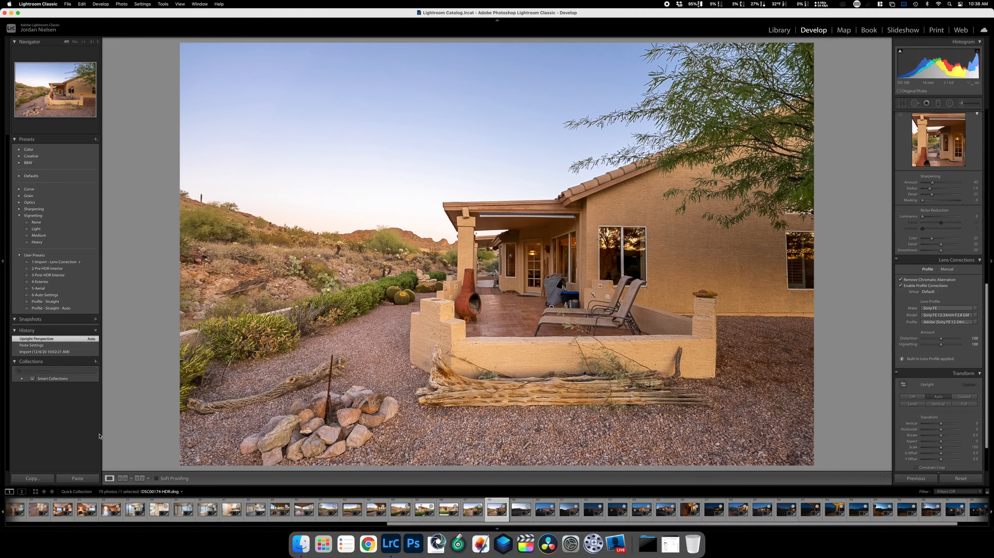
# Copy the fire pit photo's settings and paste them onto the next photo, the dark desert hillside.
pyautogui.click(33, 478)
pyautogui.press('Return')
pyautogui.press('Right')
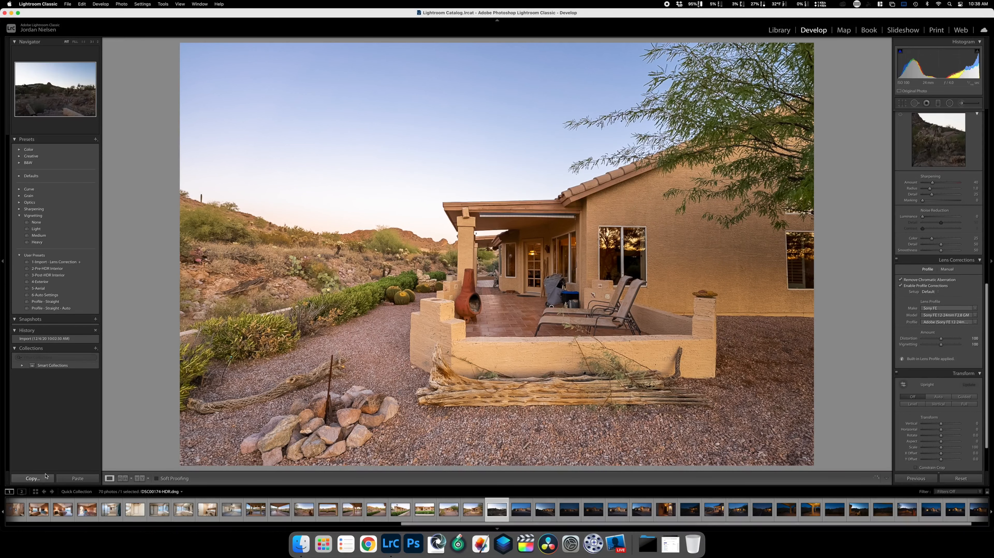
pyautogui.click(72, 479)
pyautogui.scroll(10, 939, 274)
# Apply the Profile - Straight - Auto preset to the first twilight photo of the house front and set exposure to +0.80.
pyautogui.press('Right')
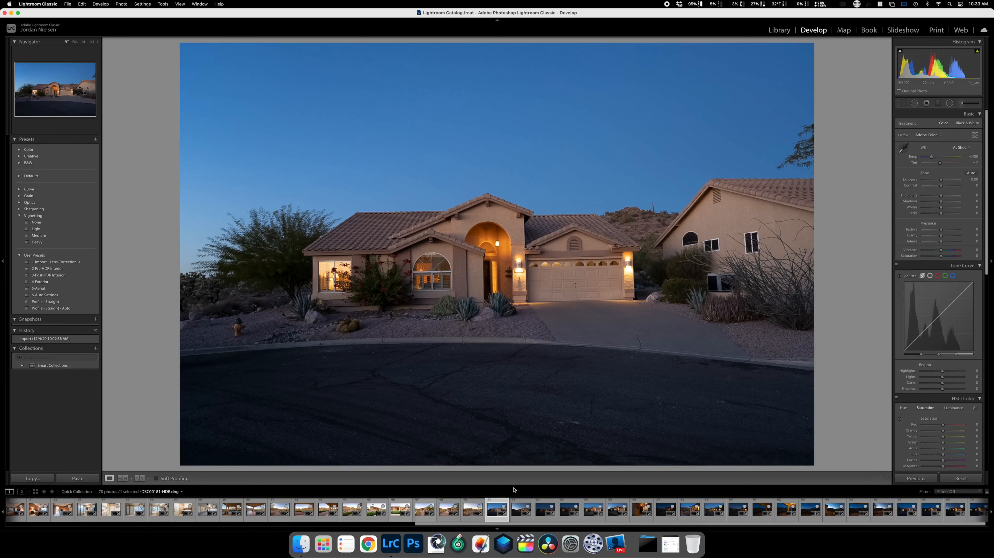
pyautogui.click(51, 308)
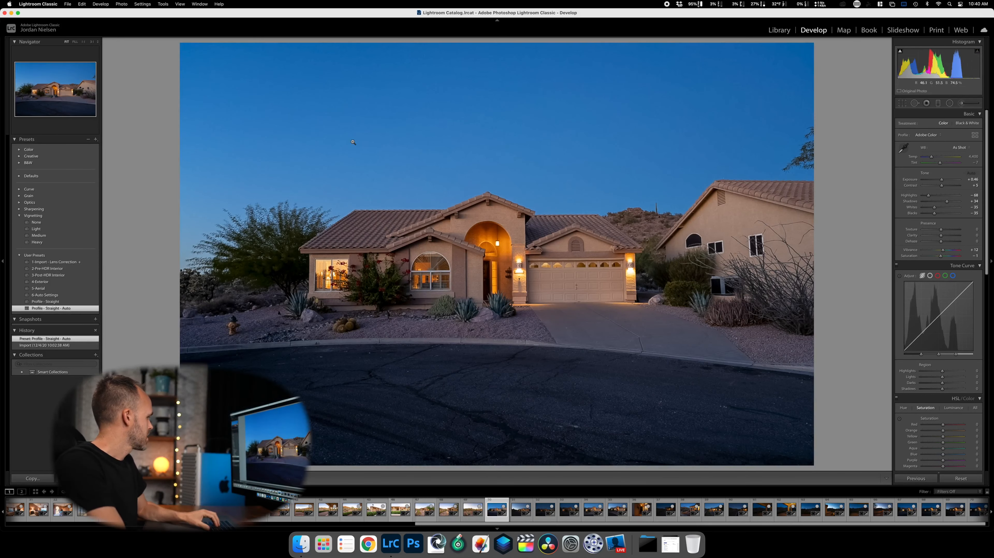
pyautogui.moveTo(942, 179); pyautogui.dragTo(943, 179)
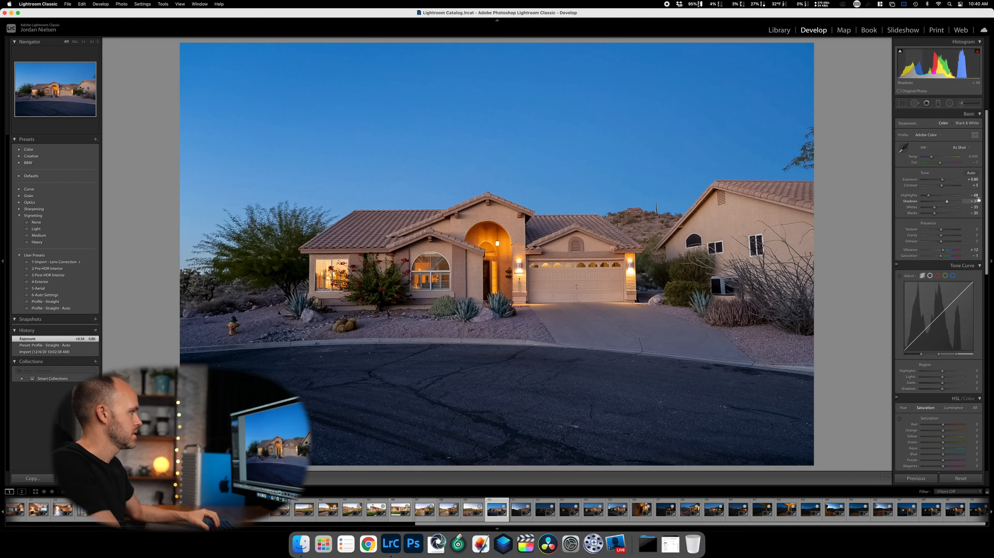
# Brighten the house facade in the twilight photo with an Adjustment Brush stroke at 0.41 exposure.
pyautogui.click(964, 102)
pyautogui.click(950, 126)
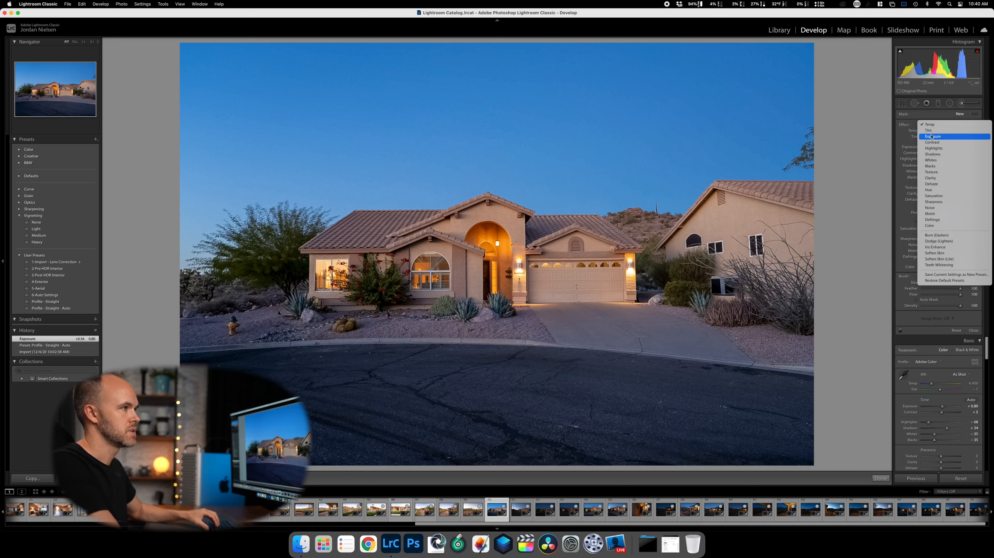
pyautogui.click(932, 136)
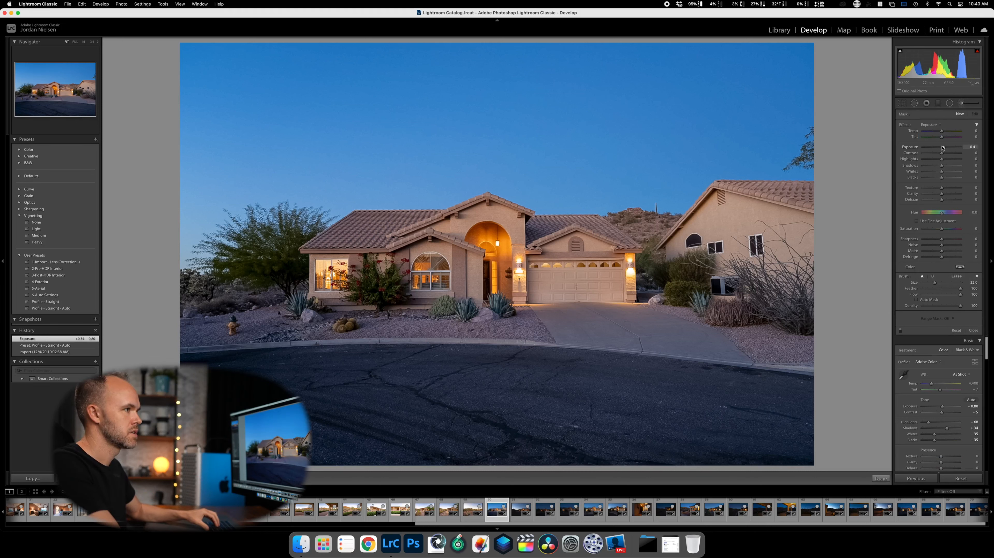
pyautogui.scroll(-6, 598, 280)
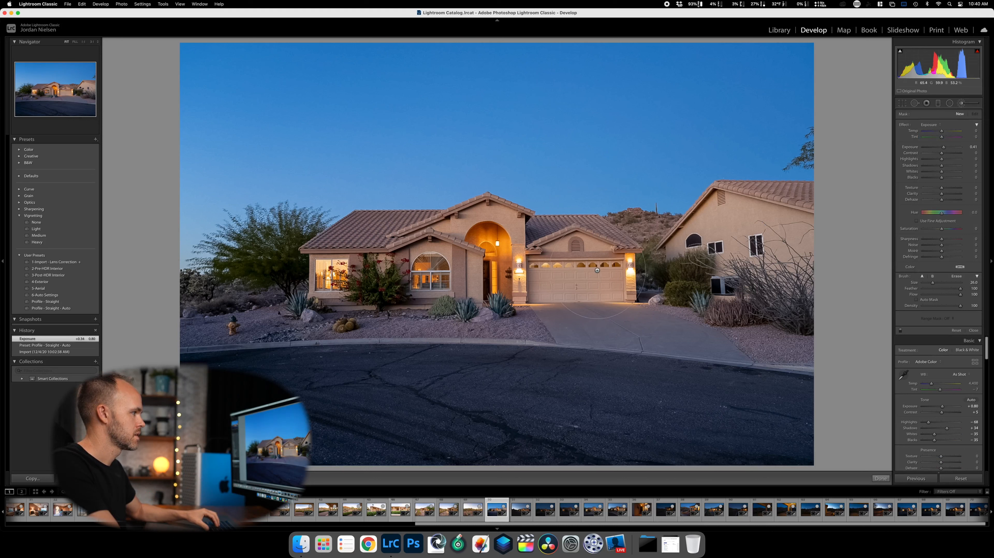
pyautogui.moveTo(598, 281); pyautogui.dragTo(291, 271)
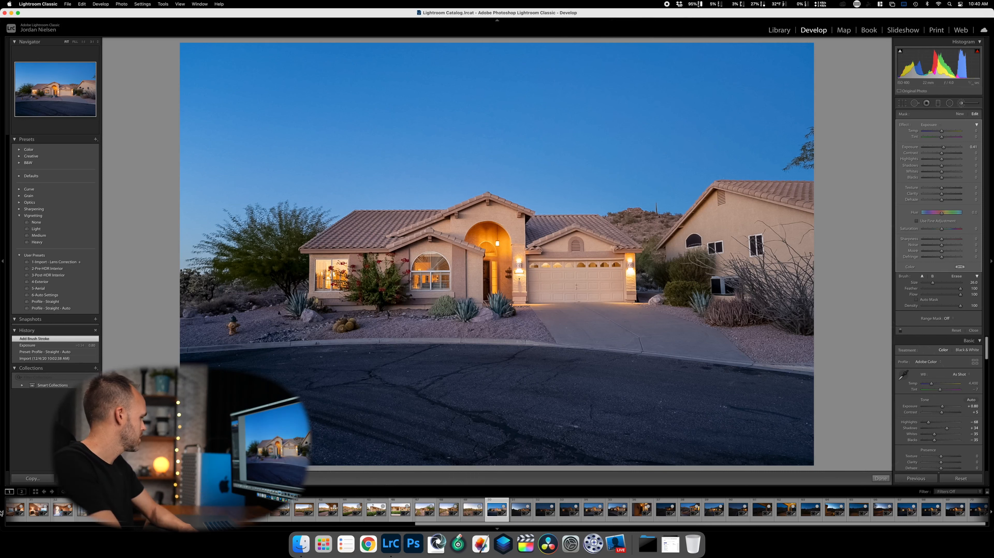
# Copy the first twilight photo's settings, paste them onto the angled twilight view of the house, and set its exposure to +1.40.
pyautogui.click(37, 479)
pyautogui.press('Return')
pyautogui.press('Right')
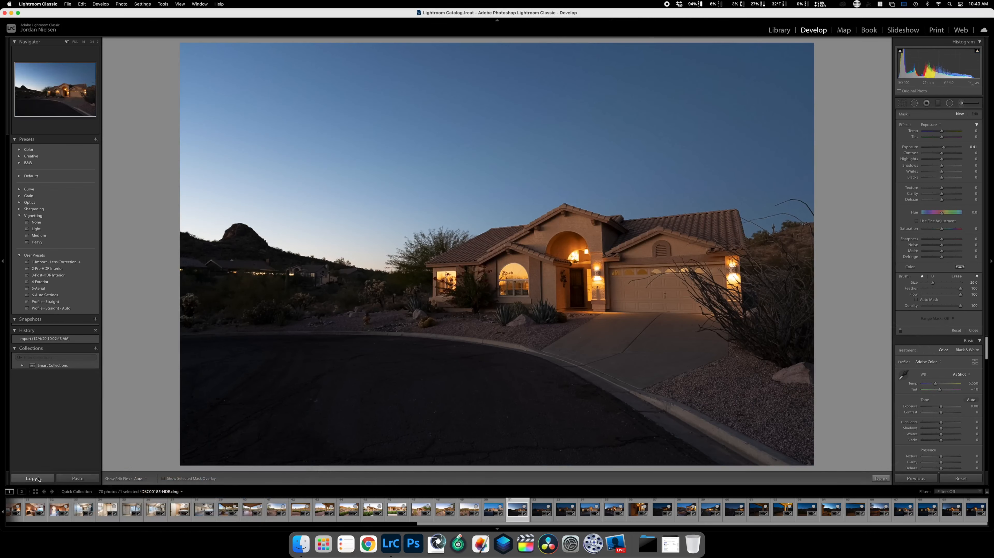
pyautogui.press('Left')
pyautogui.press('Right')
pyautogui.hotkey('ctrl', 'shift', 'v')
pyautogui.moveTo(942, 179); pyautogui.dragTo(943, 179)
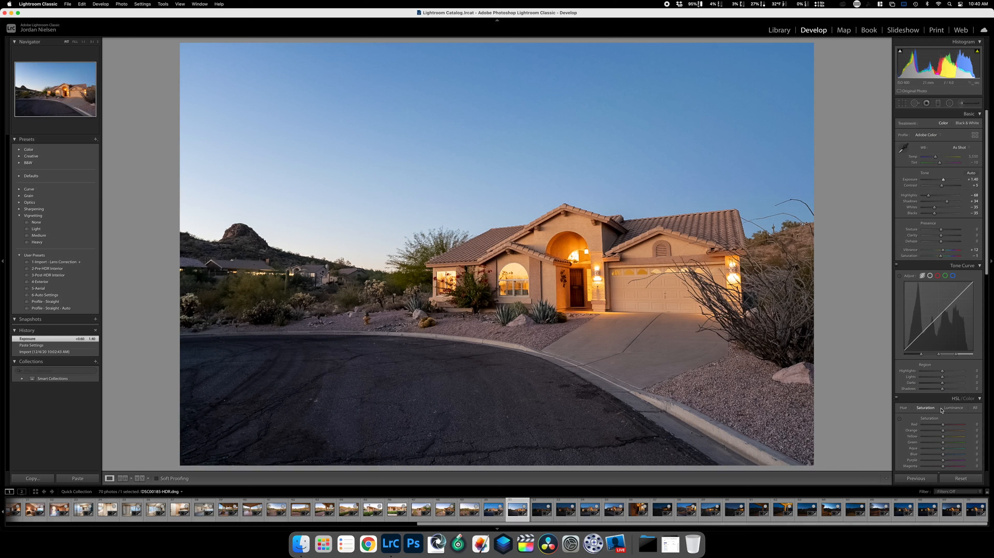
# Raise the blue saturation of the sky in the angled twilight photo with the targeted adjustment tool.
pyautogui.click(899, 418)
pyautogui.moveTo(593, 119); pyautogui.dragTo(593, 86)
pyautogui.press('Escape')
# Copy the angled twilight photo's settings, paste them onto the next twilight photo of the house, and set its exposure to +2.35.
pyautogui.press('super+shift+c')
pyautogui.press('Return')
pyautogui.press('Right')
pyautogui.press('super+shift+v')
pyautogui.moveTo(943, 180); pyautogui.dragTo(945, 179)
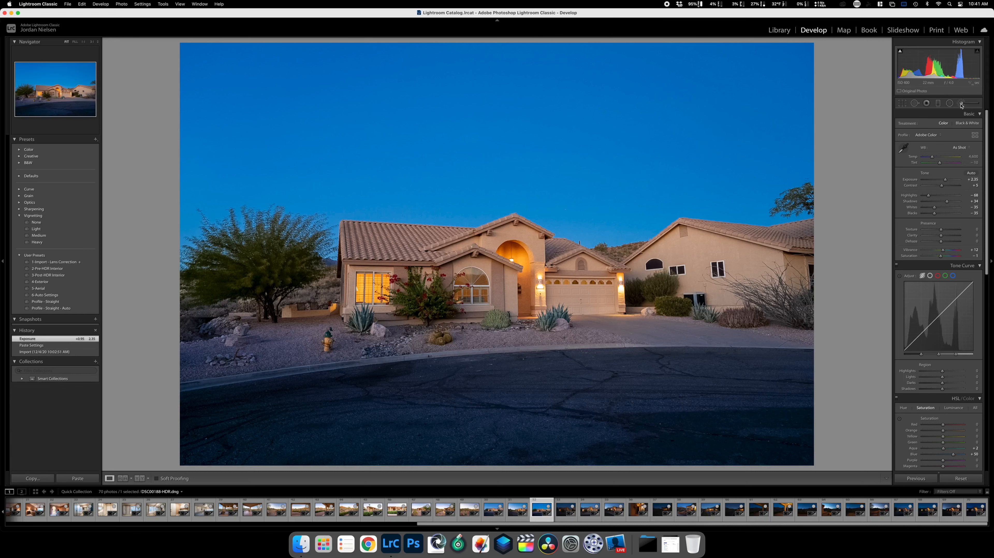
# Brighten the house facade in the wide twilight photo with an Adjustment Brush stroke at 0.41 exposure.
pyautogui.click(961, 104)
pyautogui.moveTo(607, 288)
pyautogui.mouseDown()
pyautogui.moveTo(418, 289)
pyautogui.moveTo(430, 309)
pyautogui.mouseUp()
pyautogui.press('h')
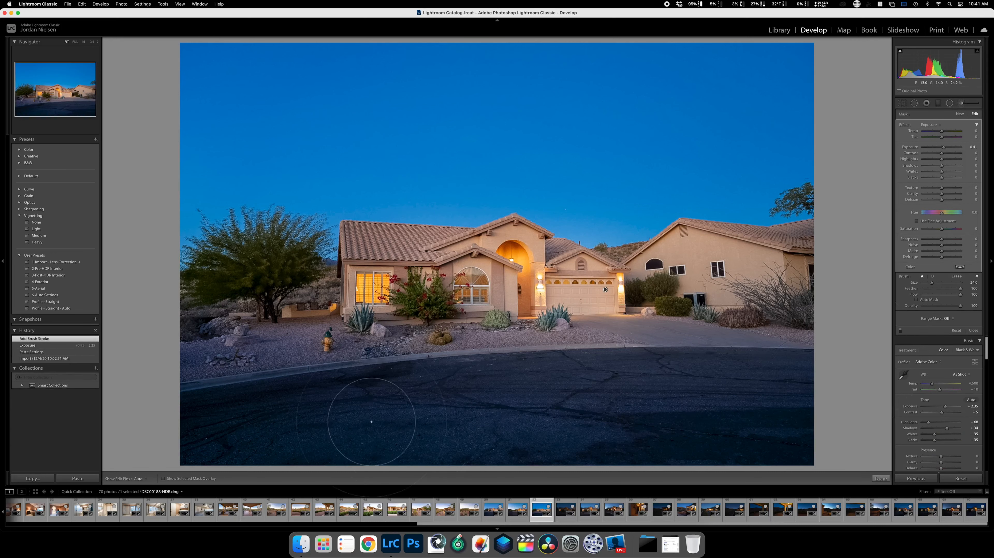
# Copy the wide twilight photo's settings and paste them onto the next, closer twilight view of the house.
pyautogui.press('Right')
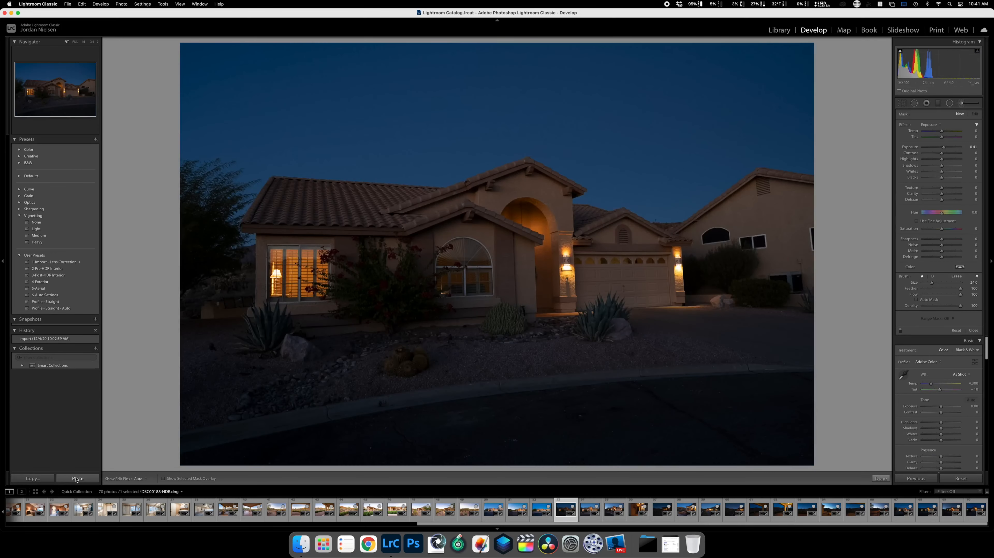
pyautogui.press('Left')
pyautogui.click(35, 480)
pyautogui.press('Return')
pyautogui.press('Right')
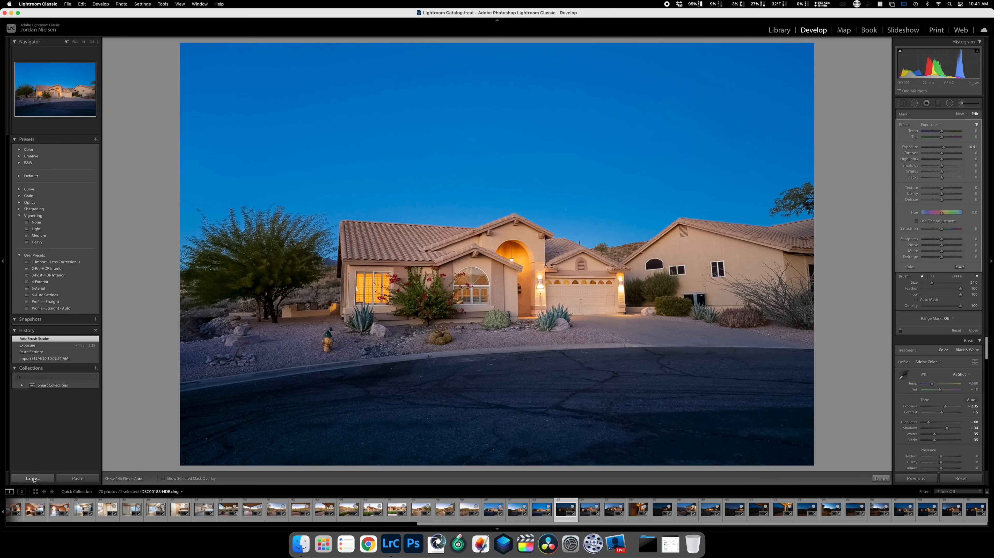
pyautogui.click(79, 478)
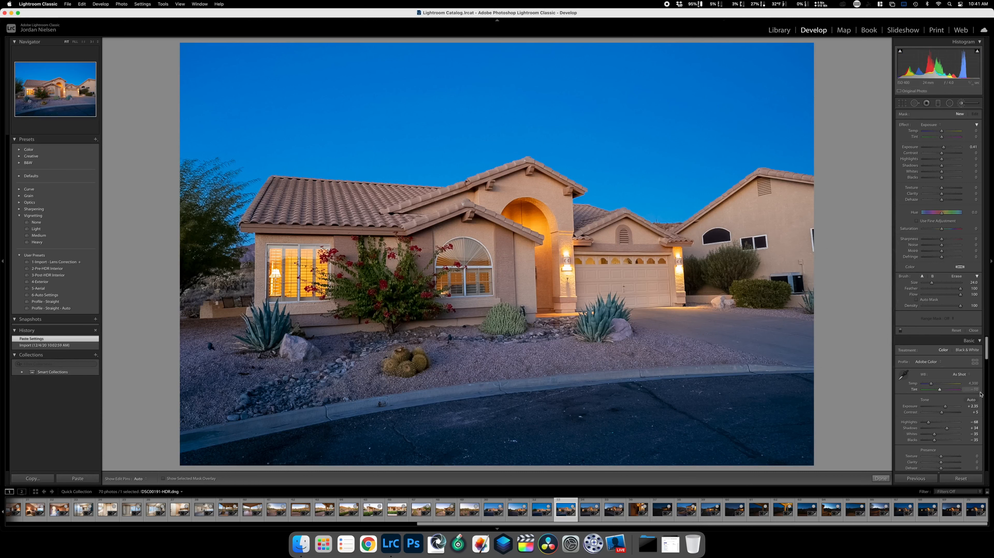
# Close the Adjustment Brush and set the closer twilight photo's vertical perspective correction to -15.
pyautogui.scroll(-10, 972, 416)
pyautogui.scroll(2, 972, 416)
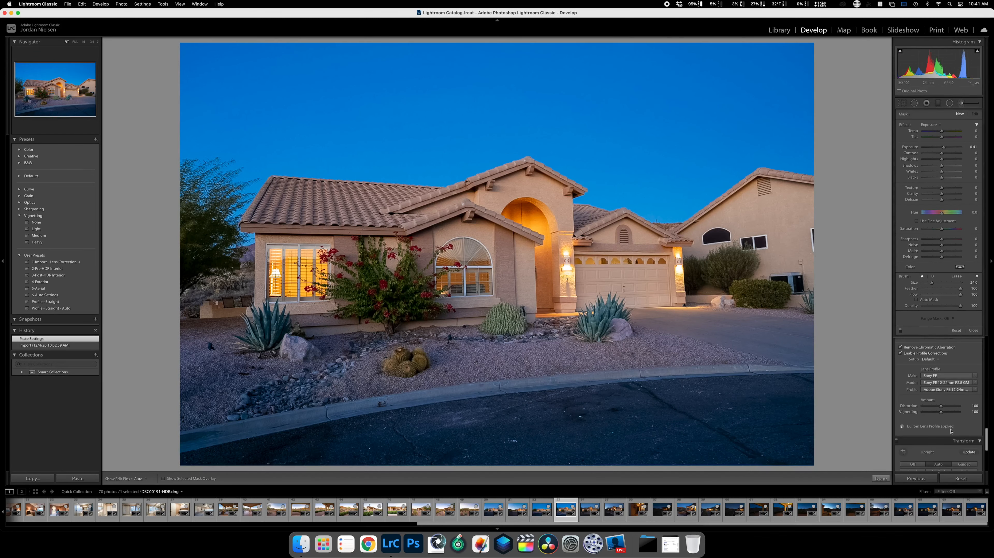
pyautogui.click(974, 330)
pyautogui.scroll(5, 936, 329)
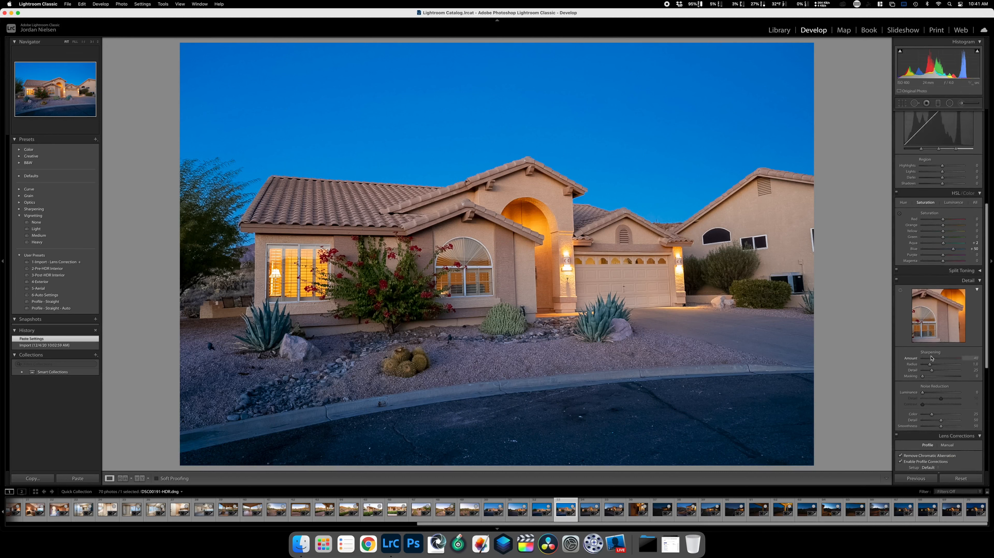
pyautogui.scroll(-10, 936, 326)
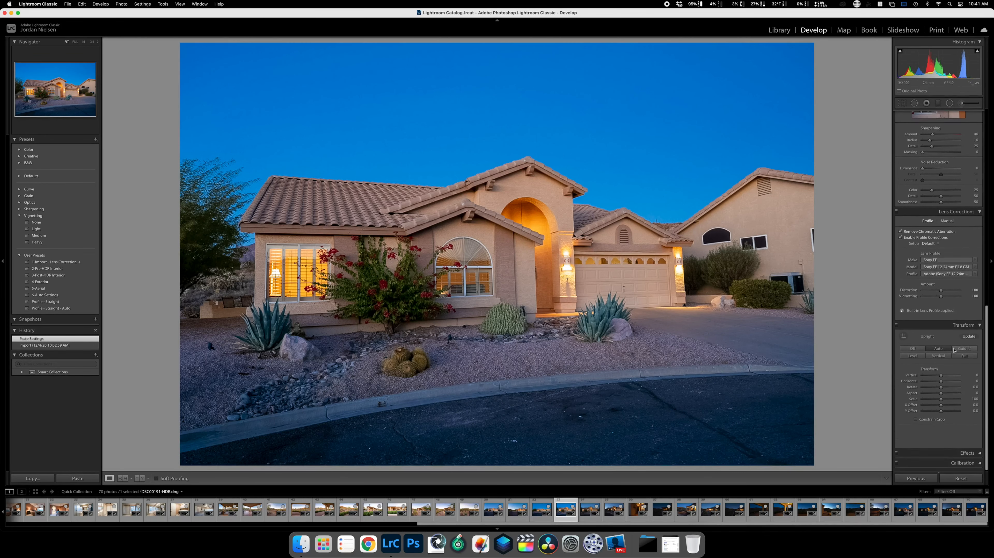
pyautogui.click(941, 376)
pyautogui.moveTo(941, 377); pyautogui.dragTo(939, 377)
# Crop the closer twilight photo inside the white warped edges and straighten it with a crop angle of 1.00.
pyautogui.click(902, 104)
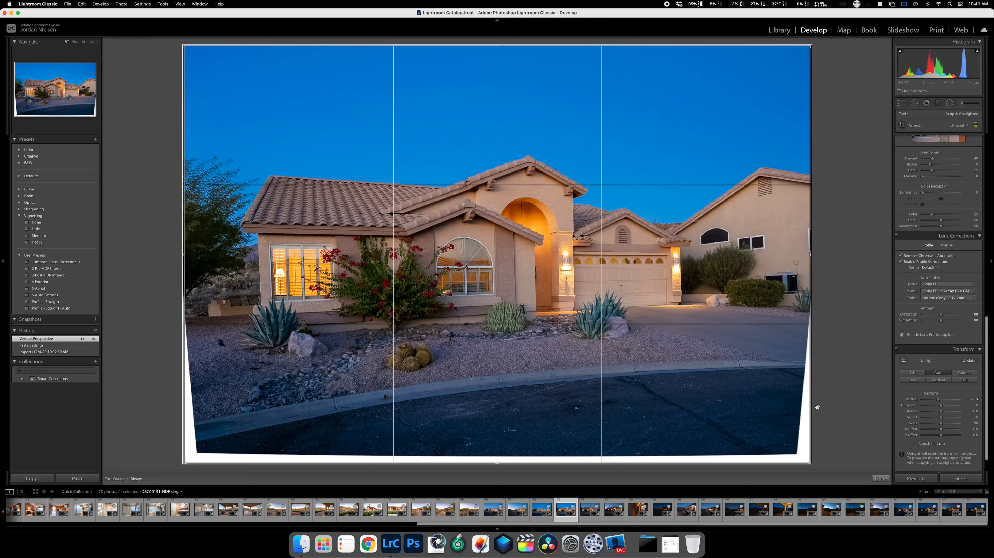
pyautogui.moveTo(498, 464); pyautogui.dragTo(498, 453)
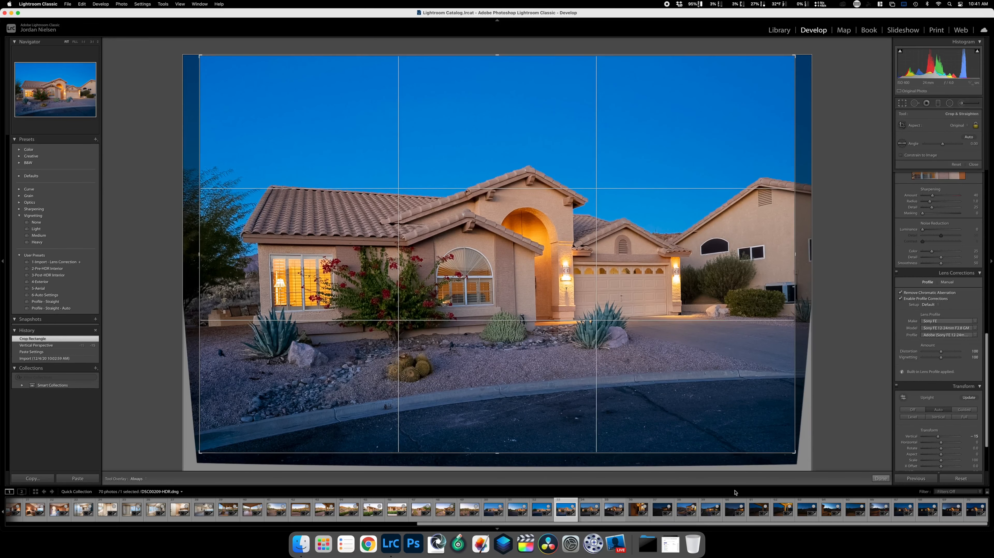
pyautogui.click(880, 477)
pyautogui.press('r')
pyautogui.moveTo(843, 441); pyautogui.dragTo(844, 448)
pyautogui.click(881, 477)
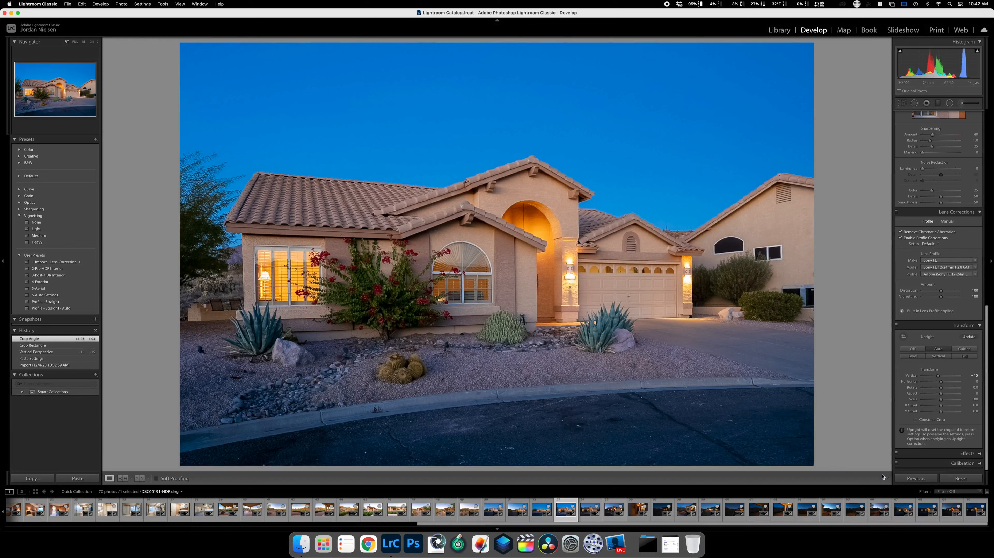
# Copy the straightened twilight photo's settings, paste them onto the next frontal house photo, and lower its exposure to +1.15.
pyautogui.click(37, 478)
pyautogui.press('Return')
pyautogui.press('Right')
pyautogui.click(75, 478)
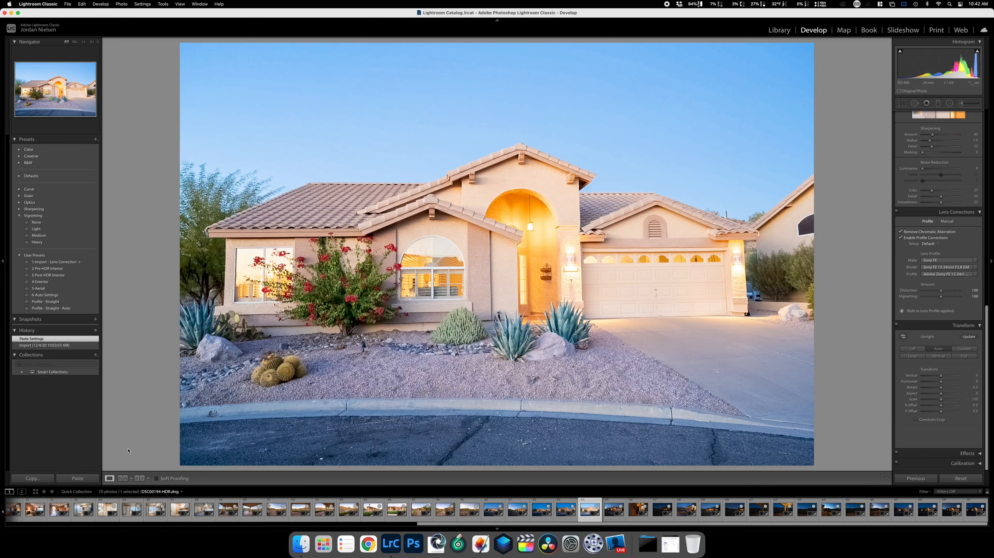
pyautogui.scroll(15, 953, 140)
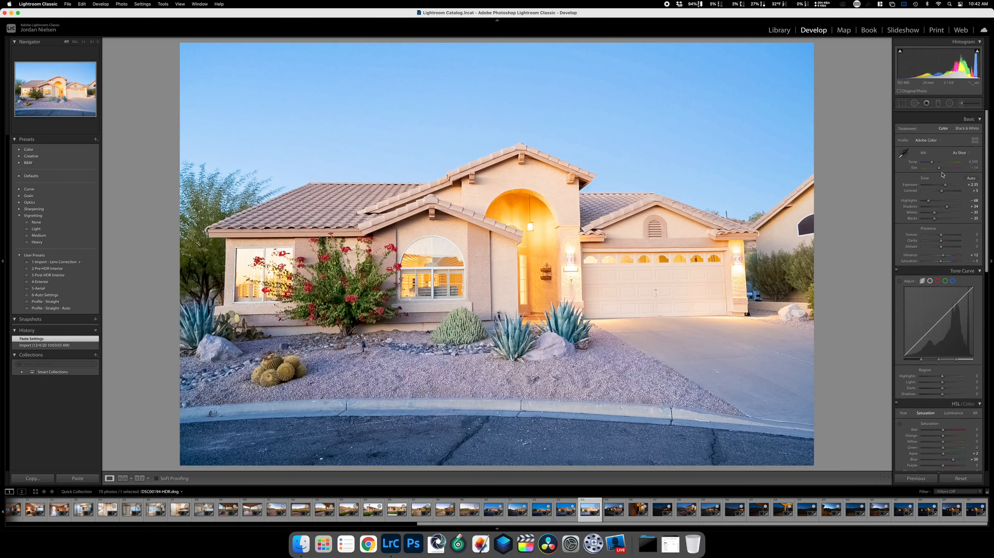
pyautogui.moveTo(945, 179); pyautogui.dragTo(942, 181)
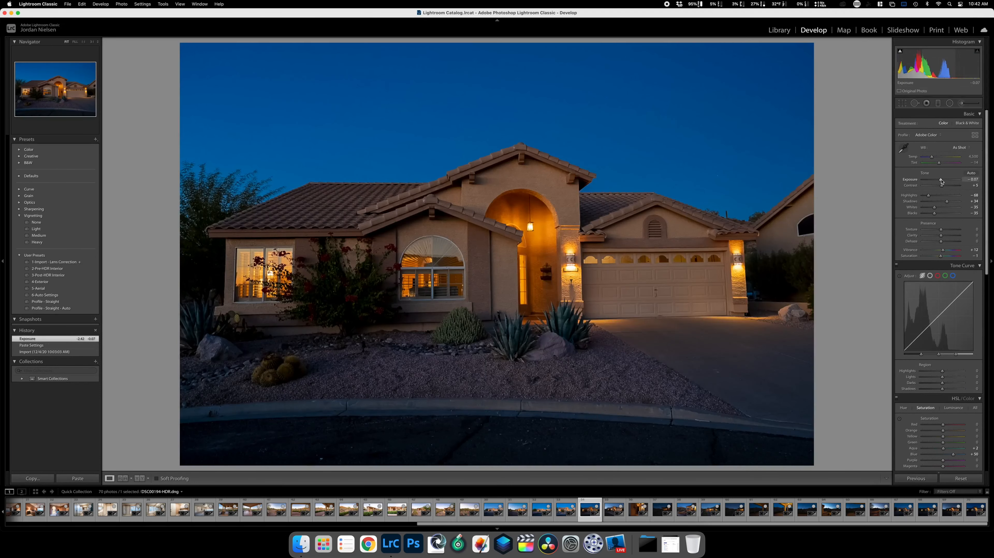
# Paste the copied settings onto the twilight photo with the large driveway and lower its exposure to +1.10.
pyautogui.click(614, 509)
pyautogui.click(78, 478)
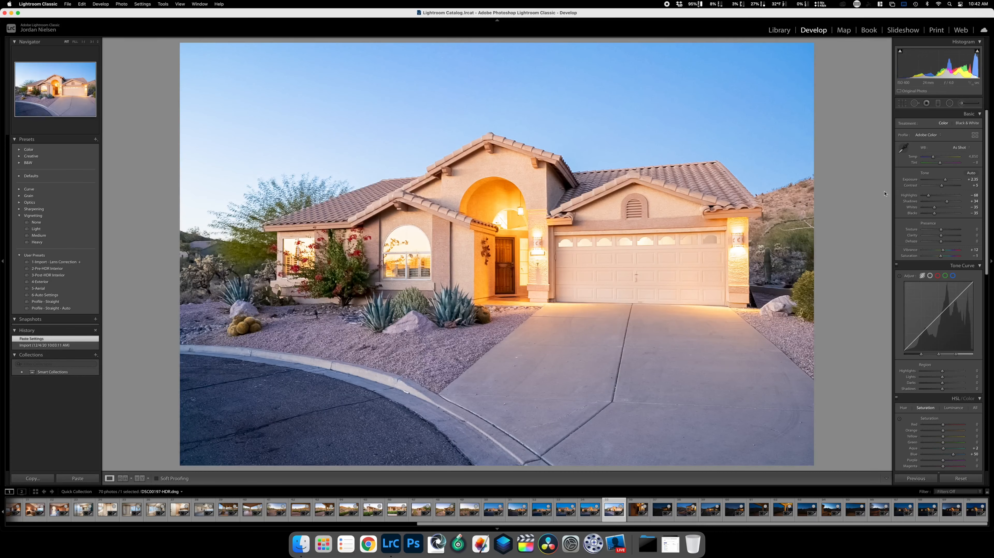
pyautogui.moveTo(945, 179); pyautogui.dragTo(944, 181)
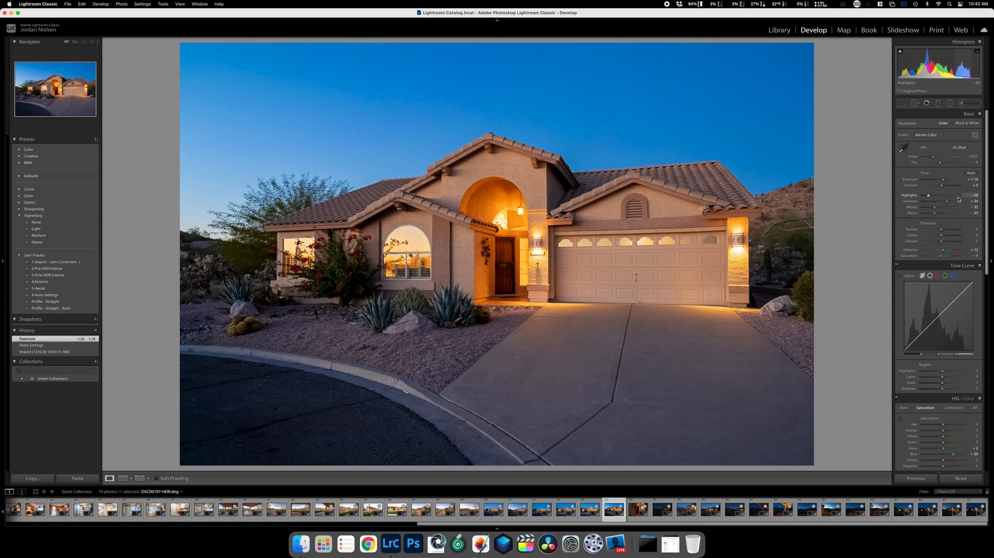
# Brighten the garage and upper driveway in the driveway photo with a larger Adjustment Brush stroke at 0.41 exposure.
pyautogui.click(962, 104)
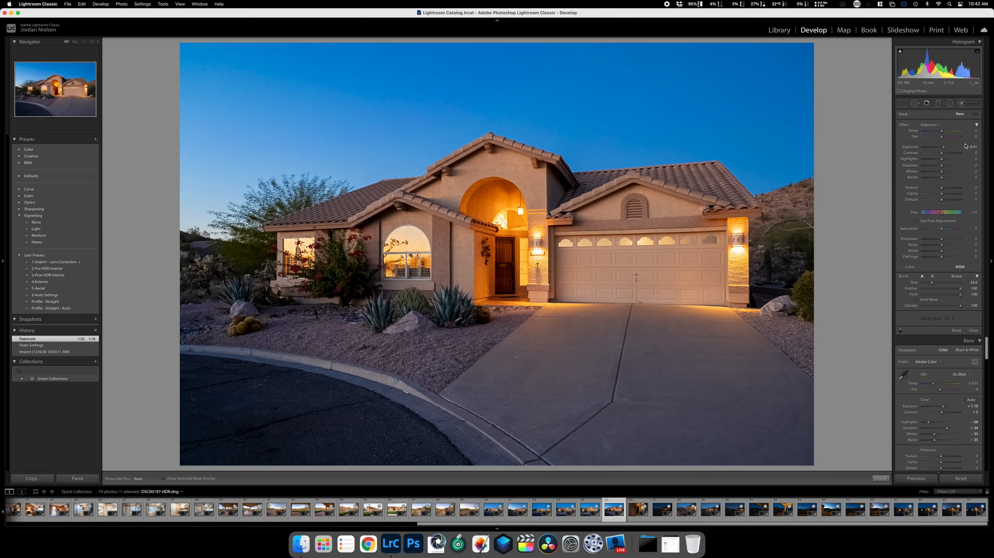
pyautogui.scroll(5, 696, 239)
pyautogui.moveTo(696, 238)
pyautogui.mouseDown()
pyautogui.moveTo(505, 230)
pyautogui.moveTo(339, 238)
pyautogui.moveTo(664, 339)
pyautogui.mouseUp()
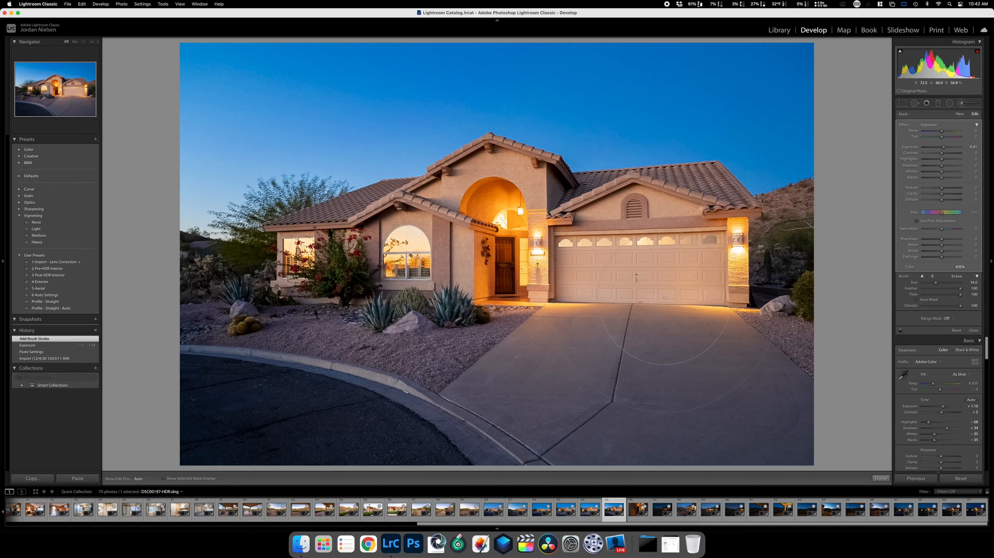
# Return to the previous frontal house photo, brush 0.41 exposure over the garage, and set the photo's overall exposure to +0.60.
pyautogui.press('Left')
pyautogui.moveTo(648, 256)
pyautogui.mouseDown()
pyautogui.moveTo(508, 240)
pyautogui.moveTo(347, 258)
pyautogui.moveTo(609, 289)
pyautogui.moveTo(711, 273)
pyautogui.mouseUp()
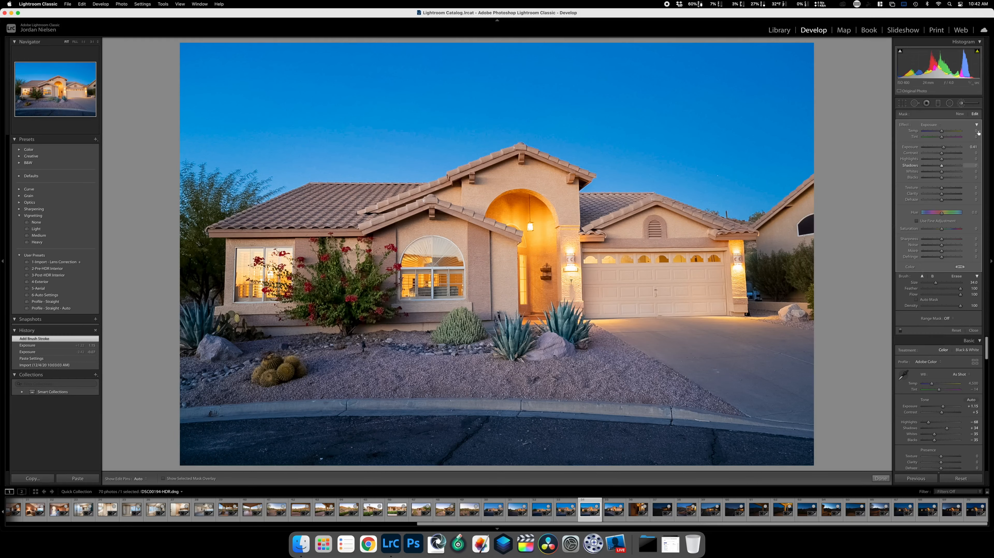
pyautogui.click(962, 103)
pyautogui.moveTo(944, 179); pyautogui.dragTo(942, 181)
# Paste the copied settings onto the front door entry photo and lower its highlights to -100.
pyautogui.press('Right')
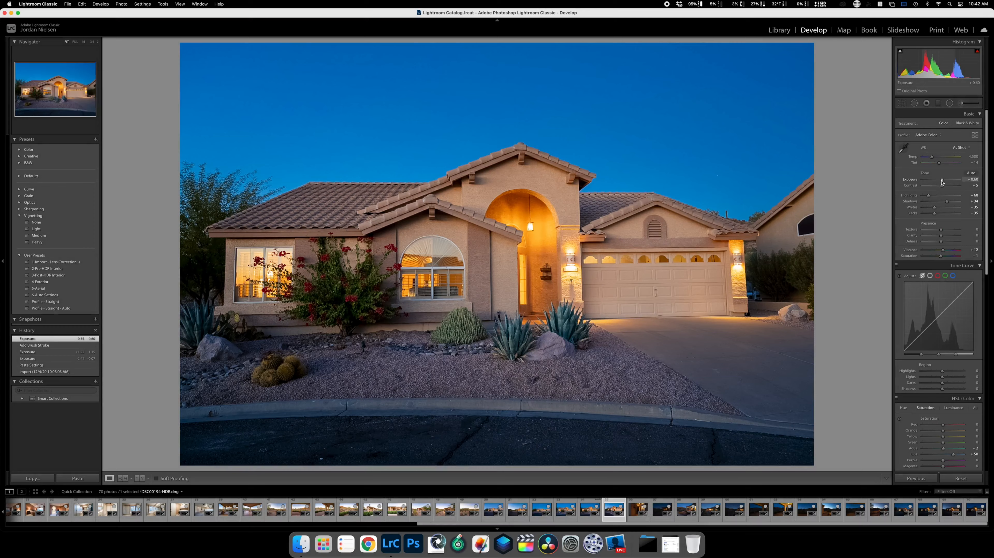
pyautogui.press('Right')
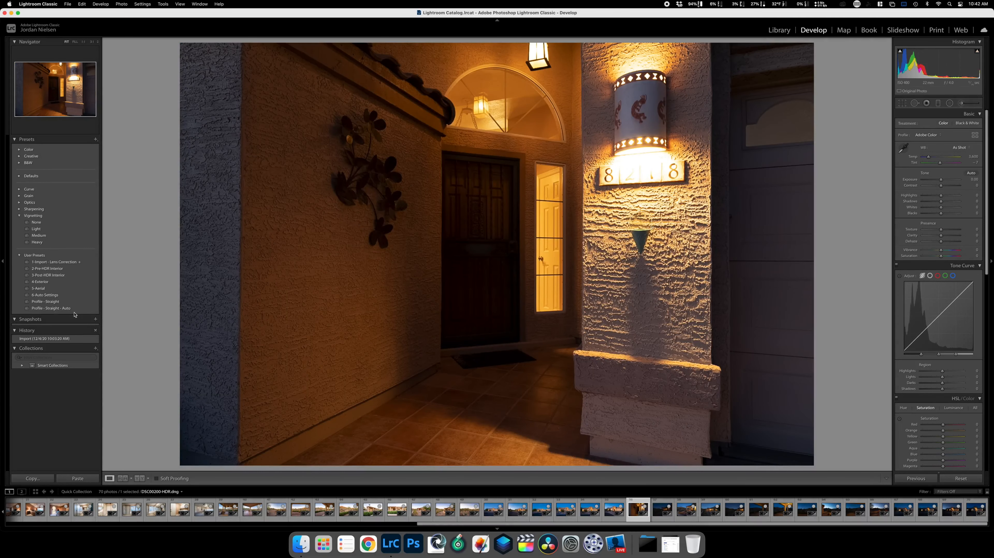
pyautogui.click(77, 478)
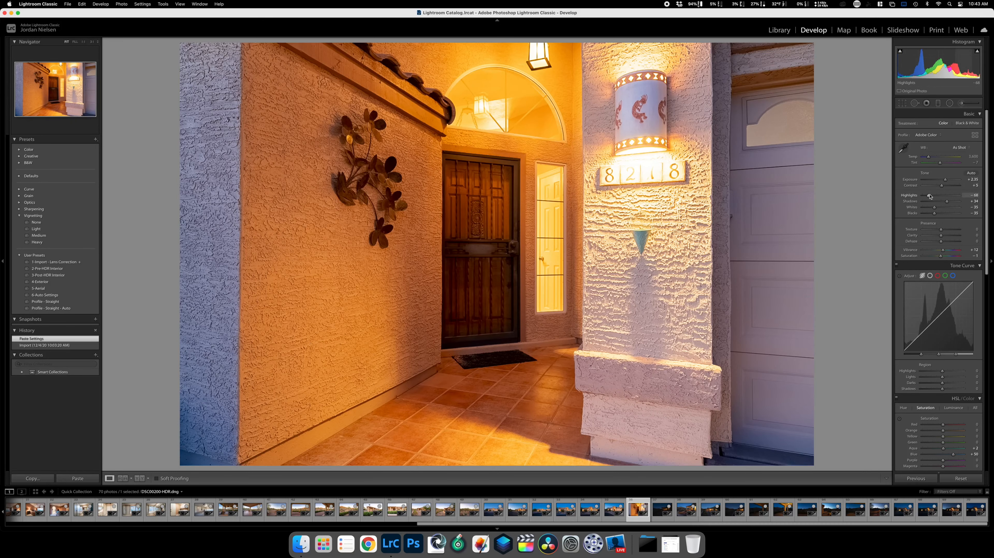
pyautogui.moveTo(928, 195); pyautogui.dragTo(916, 197)
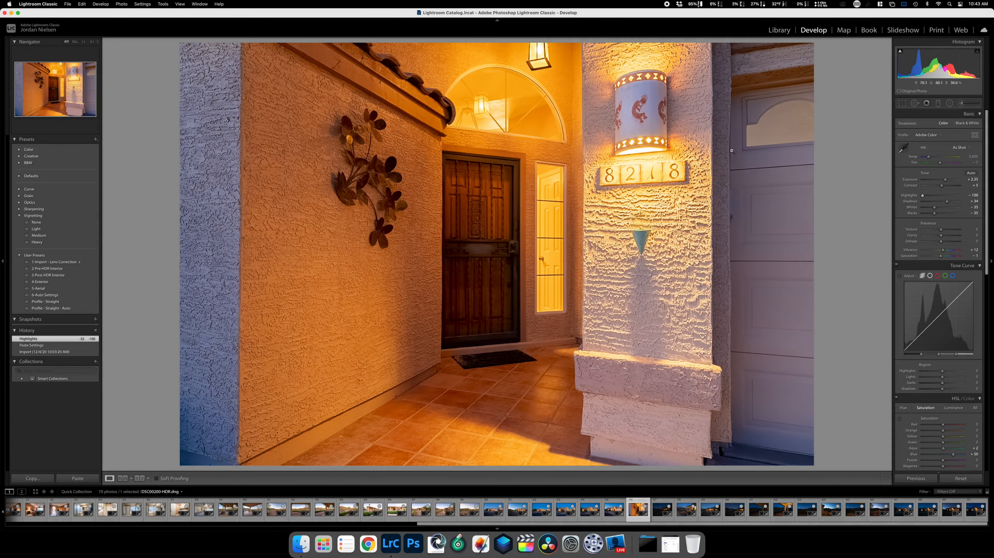
# Set the front door photo's color temperature to 3,713 and its exposure to +2.30.
pyautogui.moveTo(934, 155); pyautogui.dragTo(926, 158)
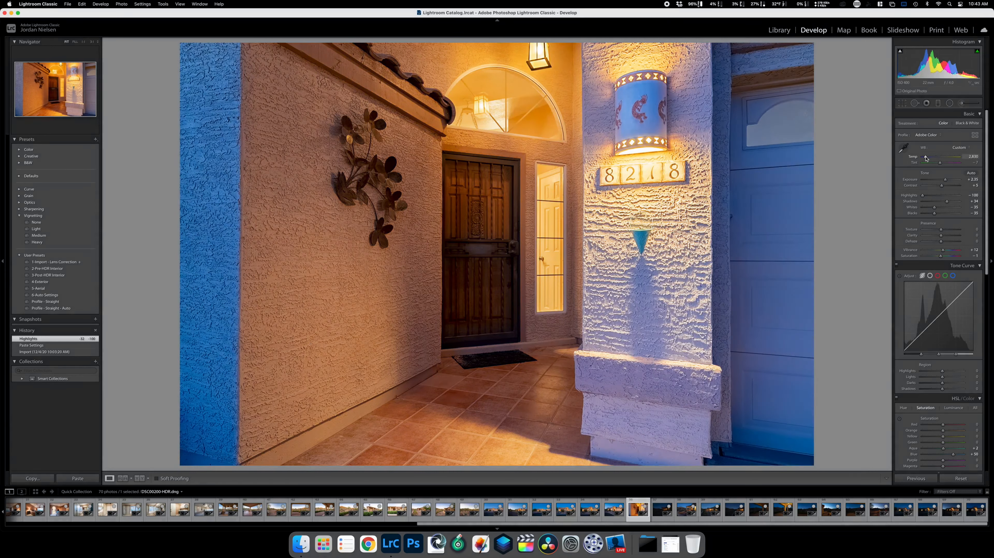
pyautogui.moveTo(926, 158); pyautogui.dragTo(928, 157)
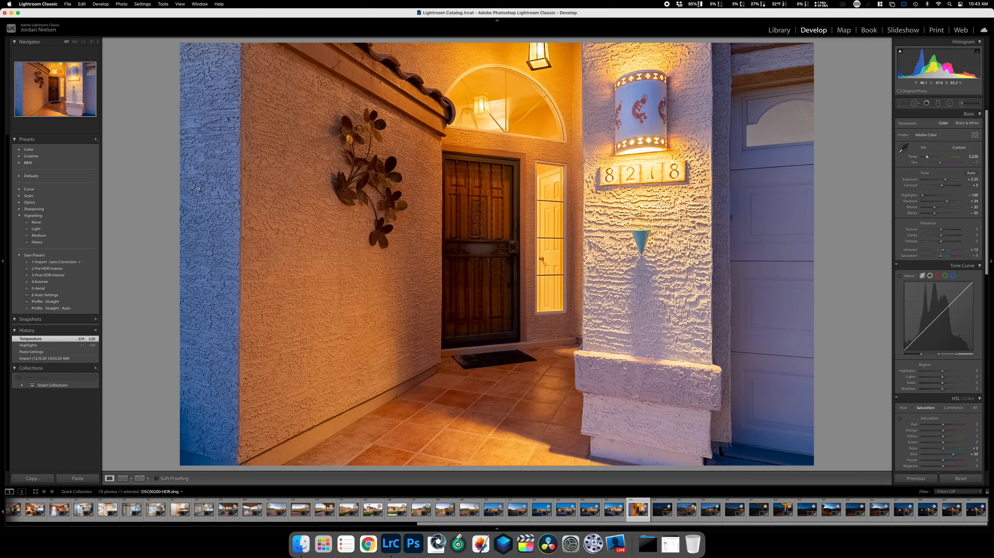
pyautogui.moveTo(945, 180); pyautogui.dragTo(929, 159)
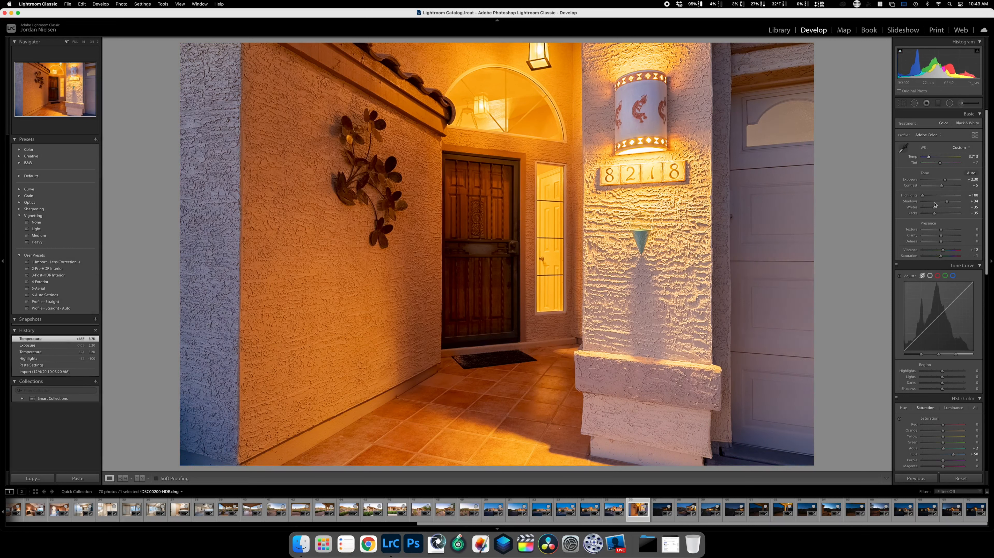
# Lower the orange saturation of the front door photo's entry wall with the targeted adjustment tool.
pyautogui.click(899, 418)
pyautogui.moveTo(559, 84); pyautogui.dragTo(559, 96)
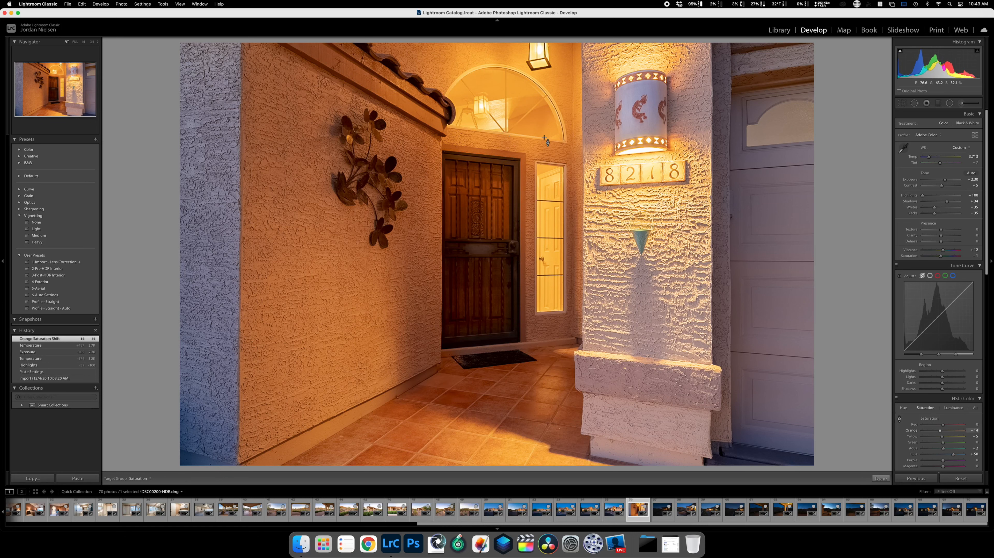
# Apply the Profile - Straight - Auto preset to the twilight patio photo and set its exposure to +2.80.
pyautogui.press('Right')
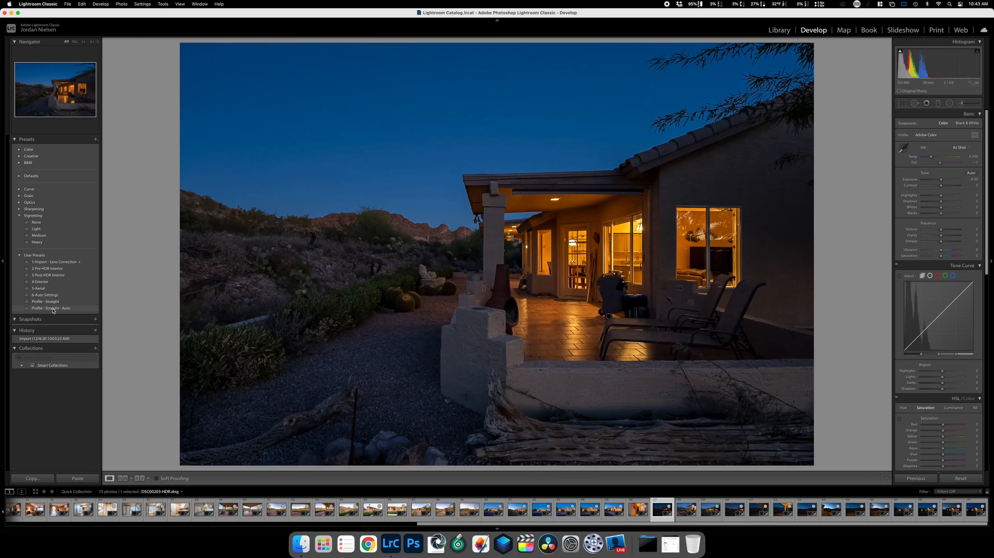
pyautogui.click(54, 309)
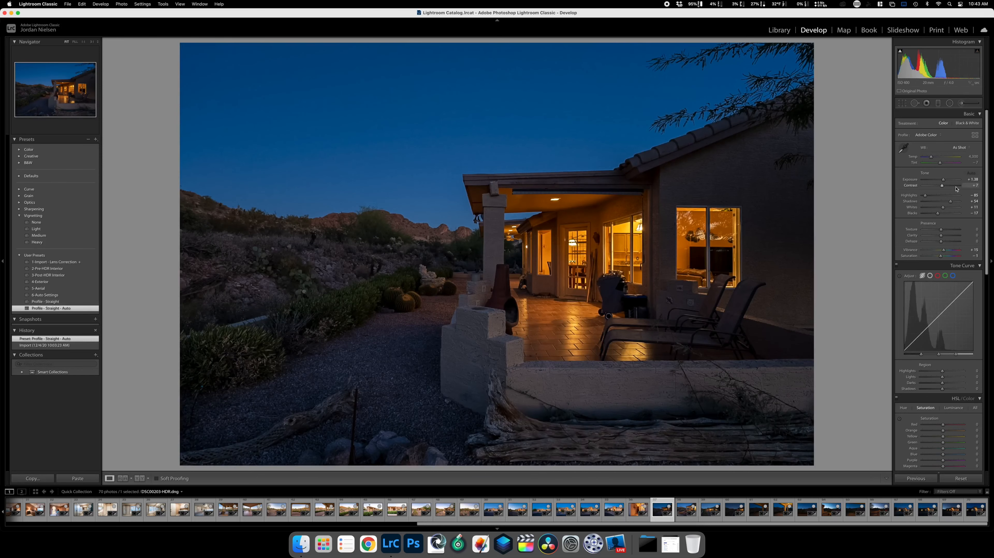
pyautogui.moveTo(944, 180); pyautogui.dragTo(946, 181)
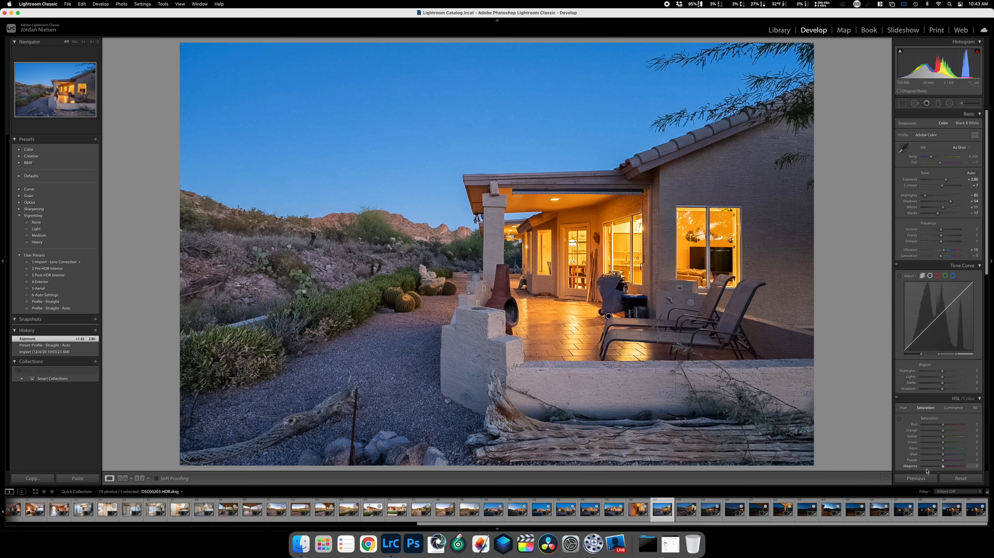
# Try raising the blue saturation of the patio photo's sky to +60 with the targeted adjustment tool.
pyautogui.click(899, 419)
pyautogui.moveTo(496, 117); pyautogui.dragTo(496, 70)
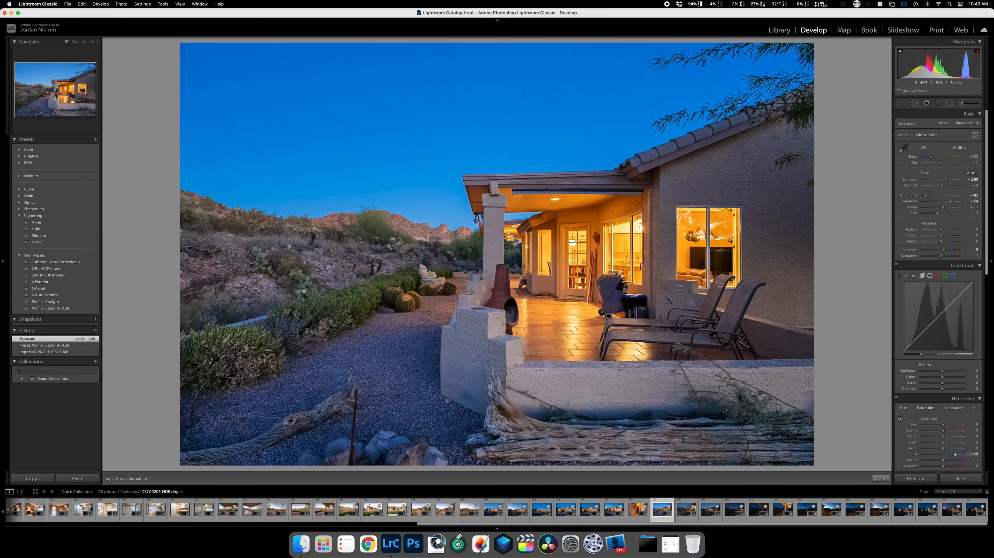
pyautogui.press('super+z')
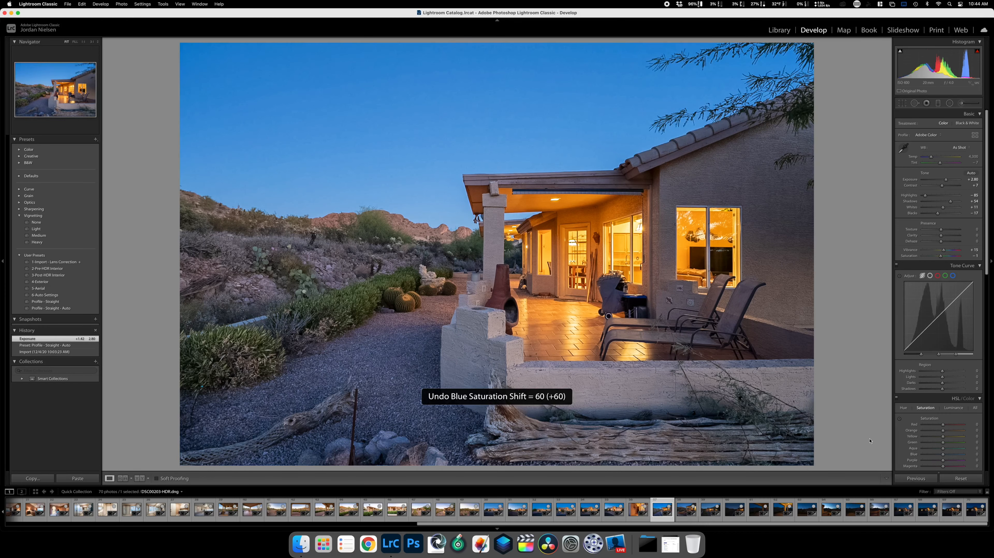
# Try darkening the patio photo's sky by lowering its blue luminance with the targeted adjustment tool.
pyautogui.click(953, 407)
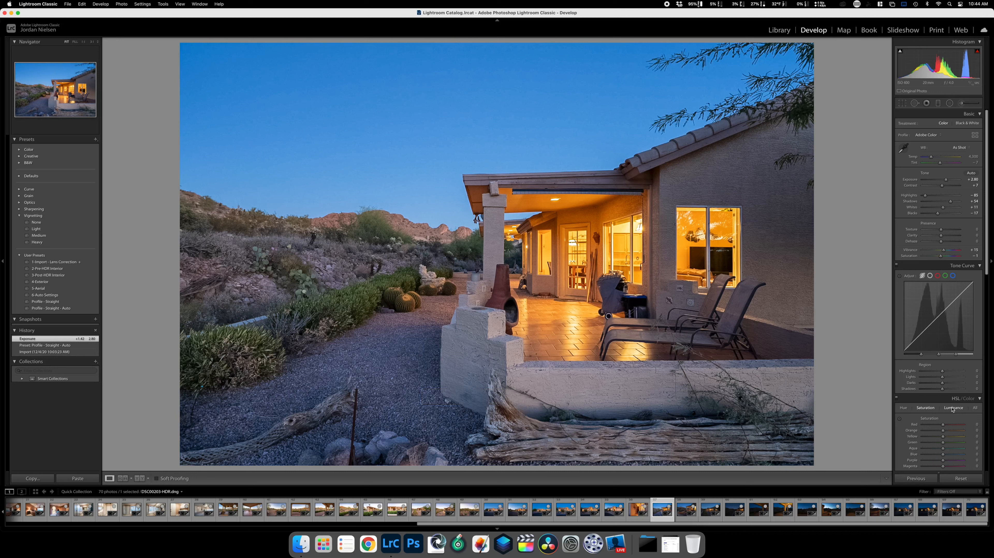
pyautogui.click(899, 419)
pyautogui.moveTo(380, 98)
pyautogui.mouseDown()
pyautogui.moveTo(379, 118)
pyautogui.moveTo(384, 100)
pyautogui.mouseUp()
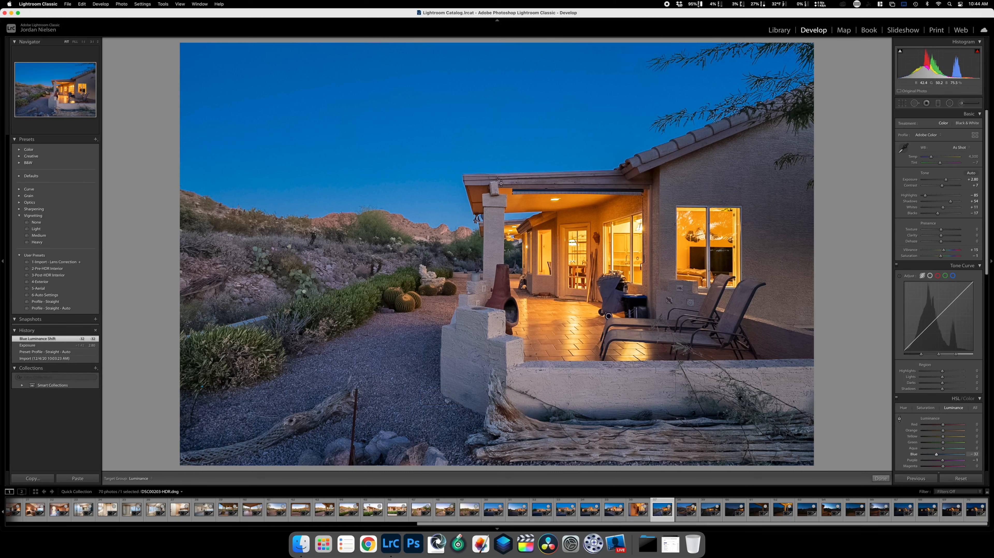
pyautogui.press('super+z')
# Raise the blue saturation of the patio photo's sky moderately with the targeted adjustment tool.
pyautogui.click(930, 408)
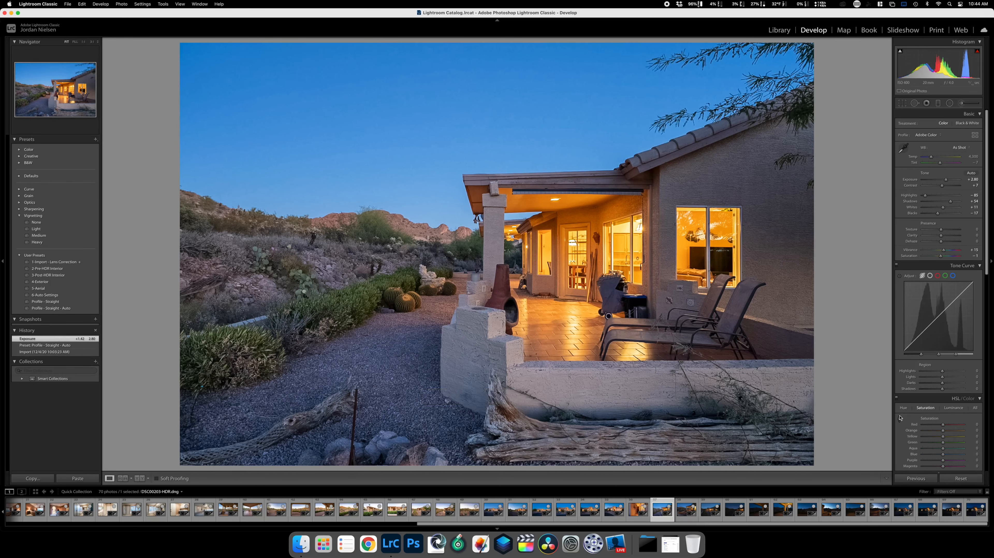
pyautogui.click(900, 419)
pyautogui.moveTo(417, 99); pyautogui.dragTo(416, 89)
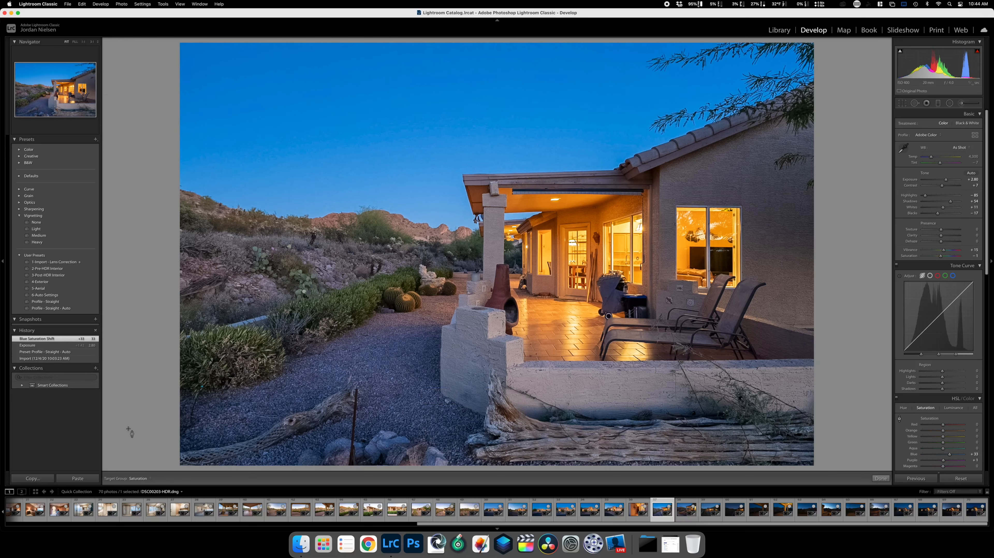
# Copy the patio photo's settings onto the next twilight photo with the lounge chairs and set its exposure to +0.85.
pyautogui.click(34, 477)
pyautogui.press('Return')
pyautogui.press('Right')
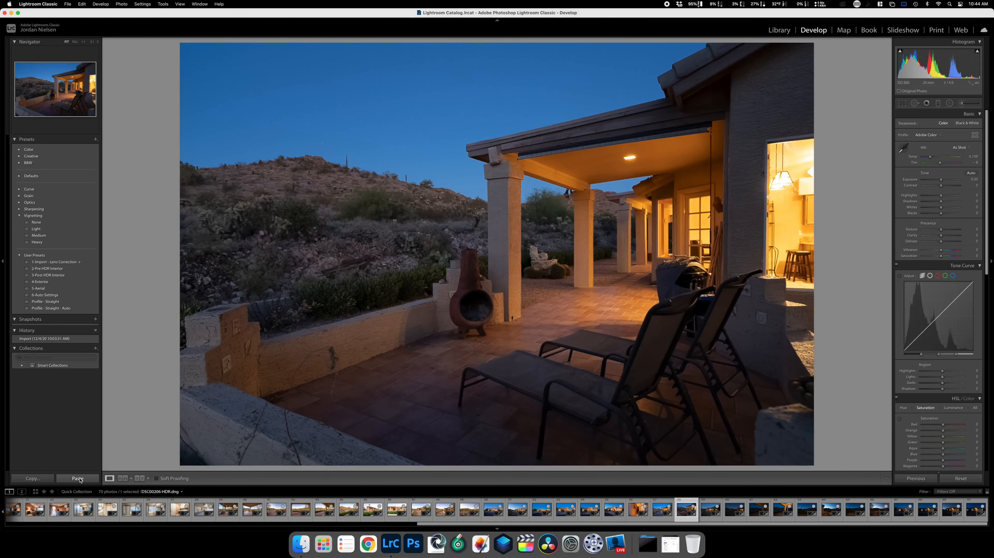
pyautogui.click(80, 479)
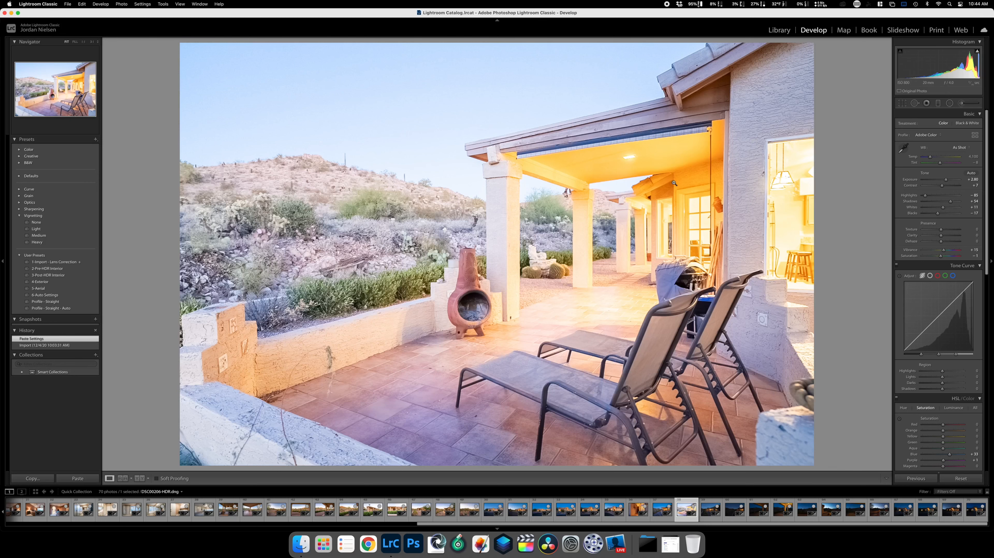
pyautogui.moveTo(945, 180); pyautogui.dragTo(942, 181)
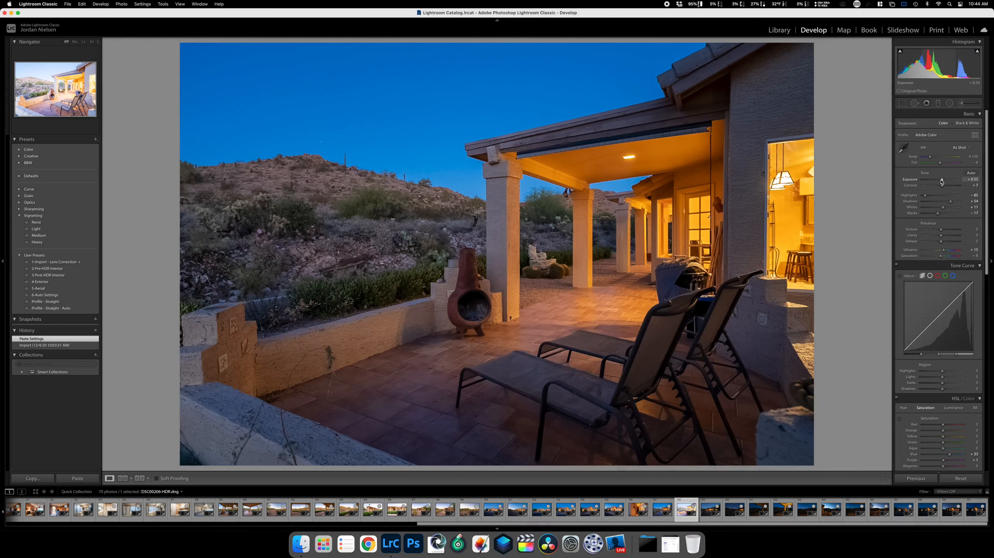
pyautogui.moveTo(942, 181); pyautogui.dragTo(942, 181)
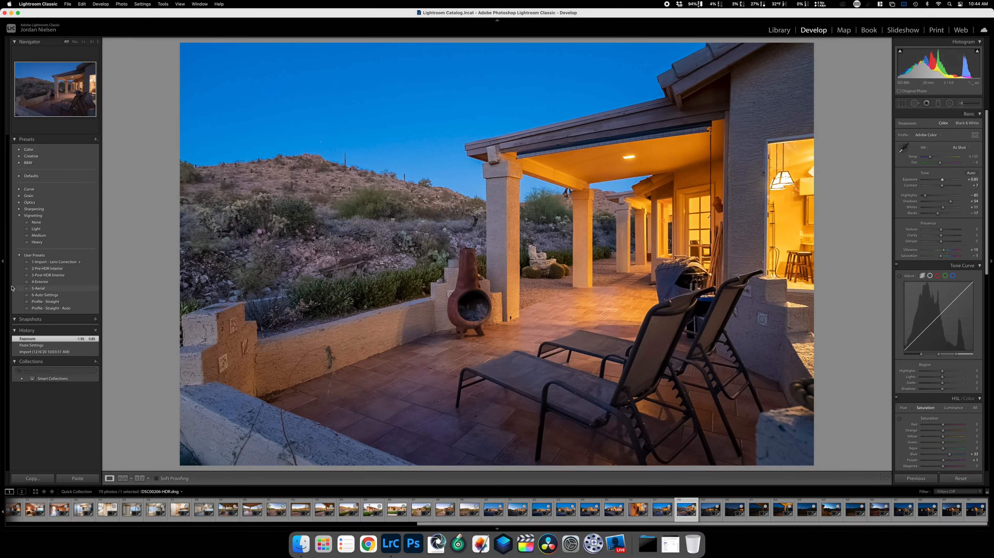
# Paste the settings onto the next twilight photo of the house corner, setting exposure to +0.80 and temperature to 4,658.
pyautogui.press('Right')
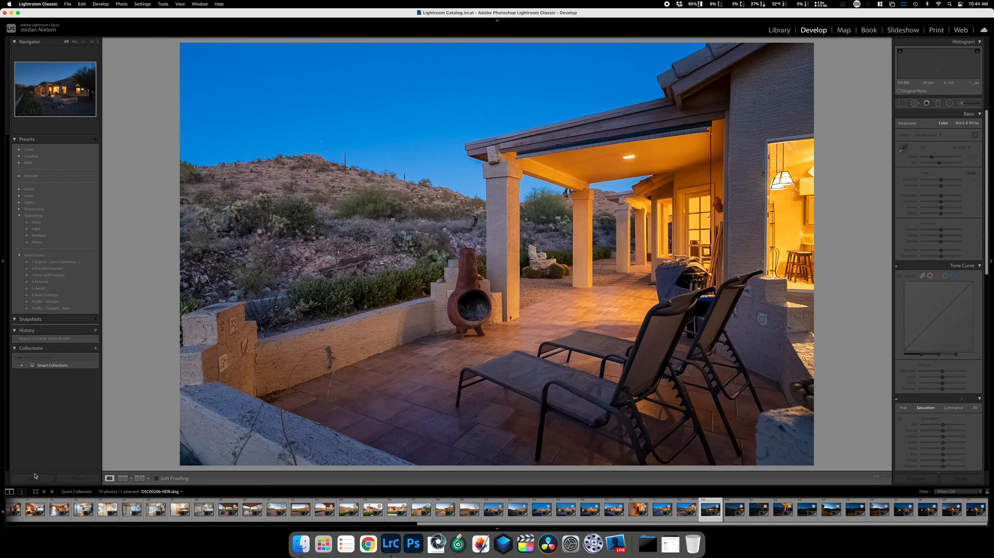
pyautogui.click(77, 478)
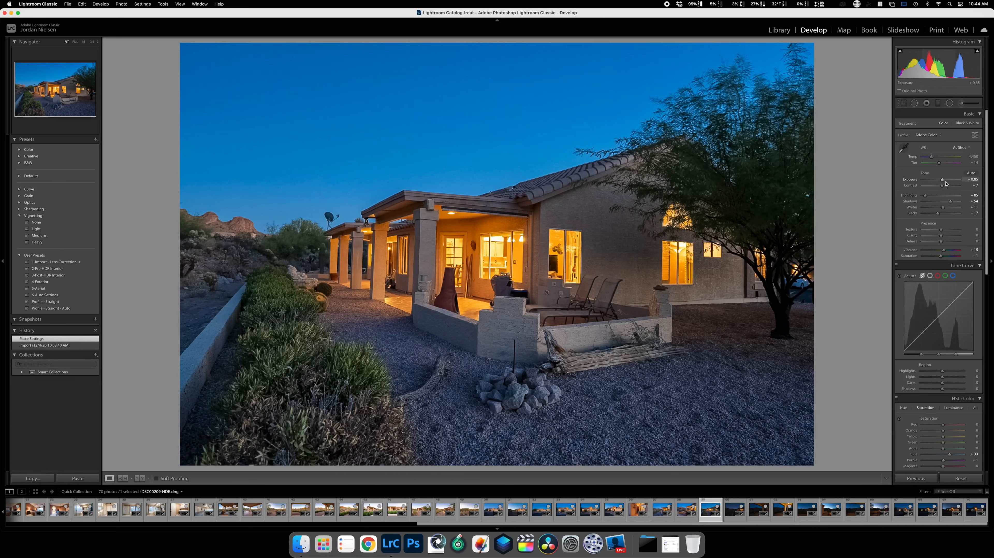
pyautogui.press('Up')
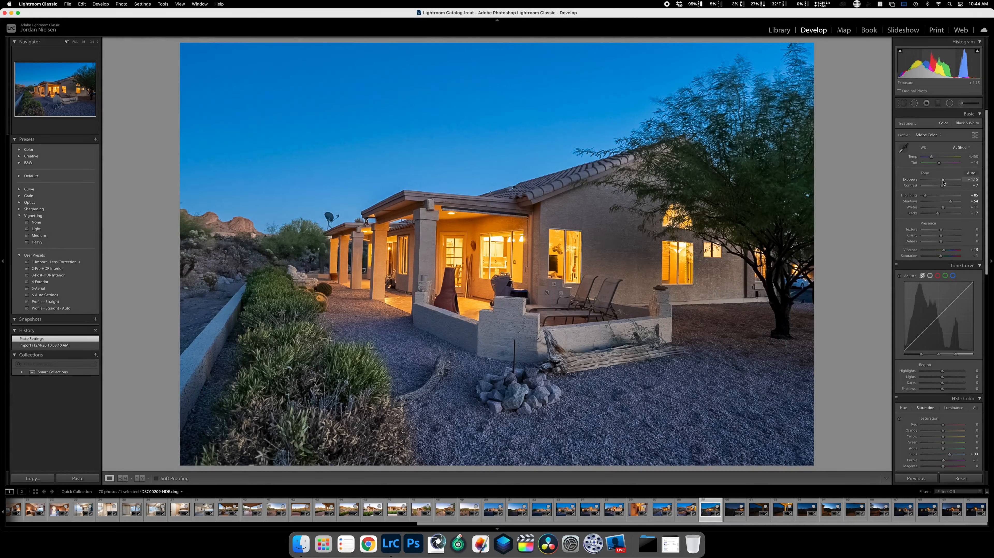
pyautogui.press('Down')
pyautogui.press('Down')
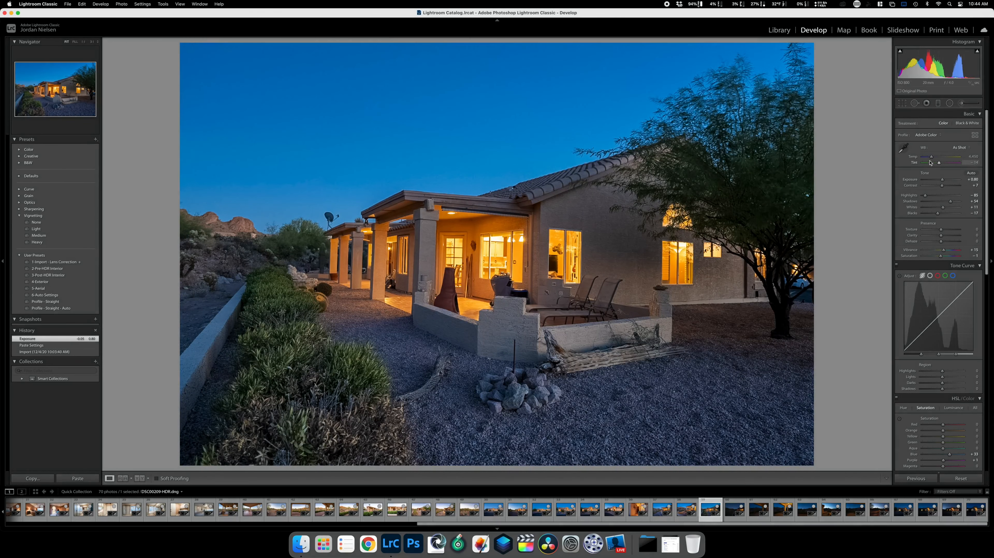
pyautogui.press('Up')
pyautogui.moveTo(932, 159); pyautogui.dragTo(933, 159)
# Brighten the house's dark side wall near the tree with an adjustment brush stroke at 0.41 exposure.
pyautogui.click(963, 103)
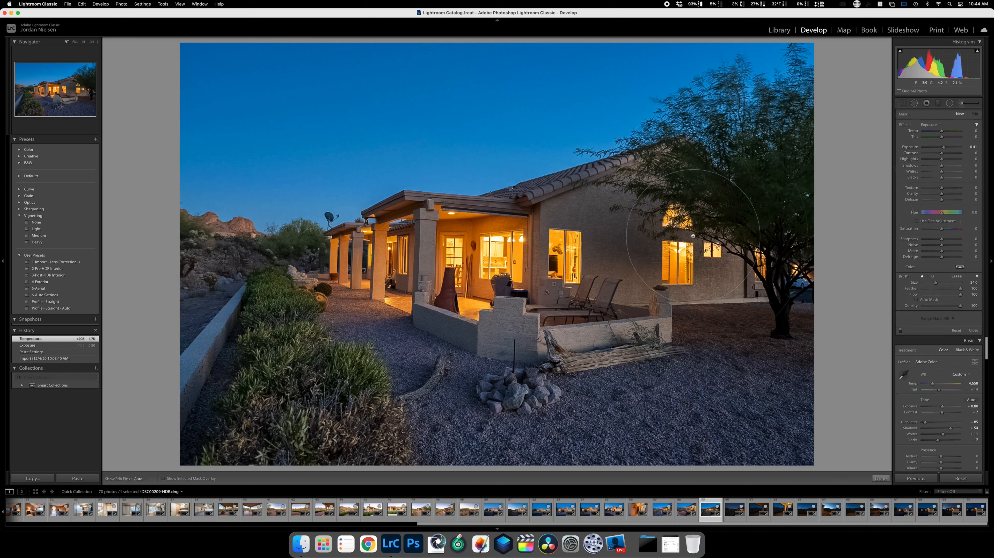
pyautogui.moveTo(615, 234)
pyautogui.mouseDown()
pyautogui.moveTo(371, 258)
pyautogui.moveTo(480, 303)
pyautogui.moveTo(711, 261)
pyautogui.moveTo(684, 265)
pyautogui.moveTo(695, 242)
pyautogui.mouseUp()
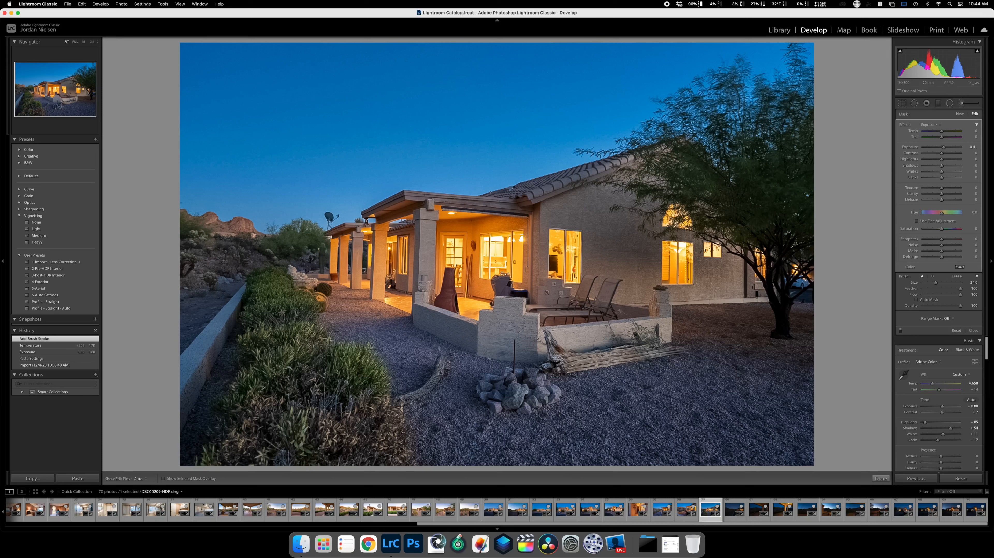
pyautogui.click(880, 478)
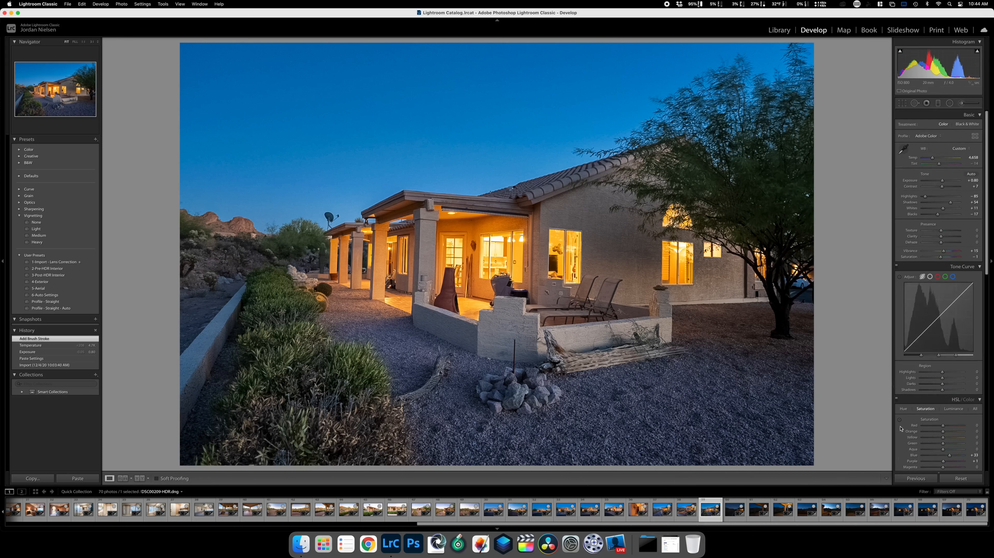
# Warm the gravel yard and shrubs with a Temp adjustment brush and set that brush adjustment's temperature to 31.
pyautogui.click(963, 104)
pyautogui.click(931, 124)
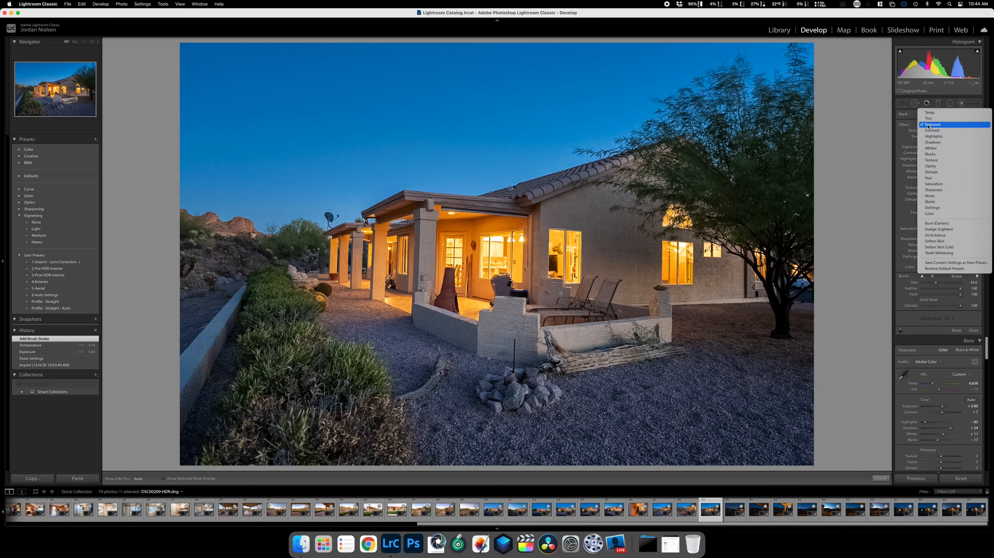
pyautogui.click(937, 112)
pyautogui.press('h')
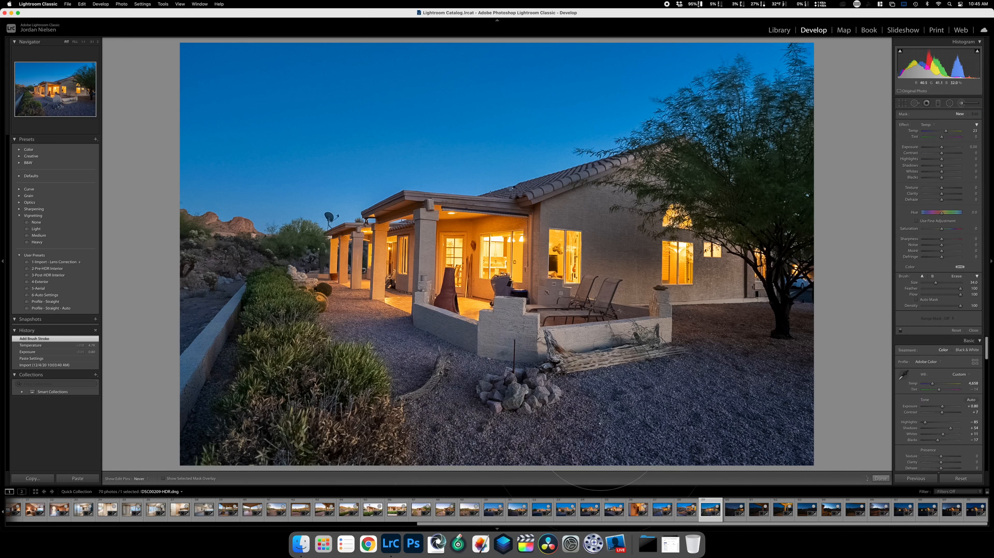
pyautogui.moveTo(789, 417)
pyautogui.mouseDown()
pyautogui.moveTo(367, 391)
pyautogui.moveTo(393, 363)
pyautogui.mouseUp()
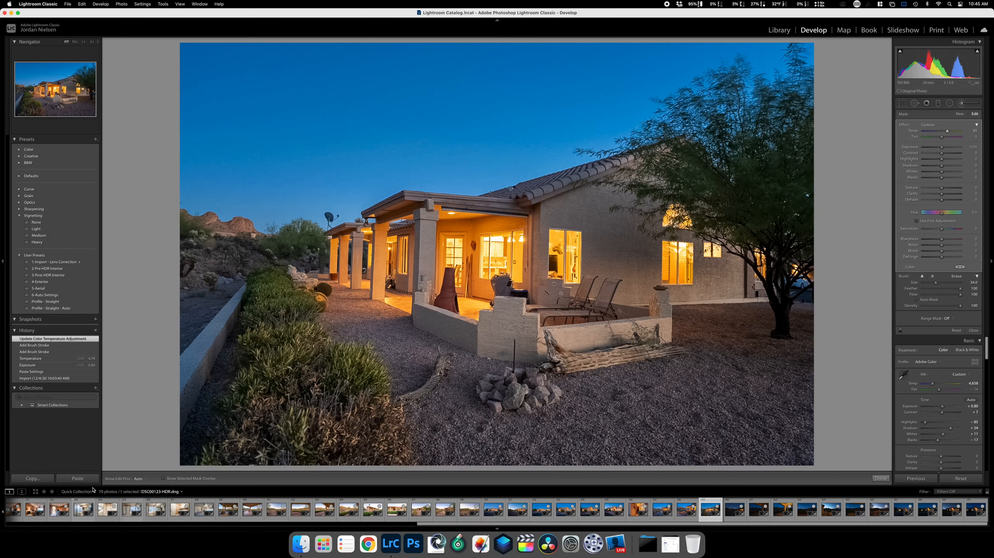
# Copy the house corner photo's settings onto the next twilight photo and compare the two photos.
pyautogui.click(44, 479)
pyautogui.press('Return')
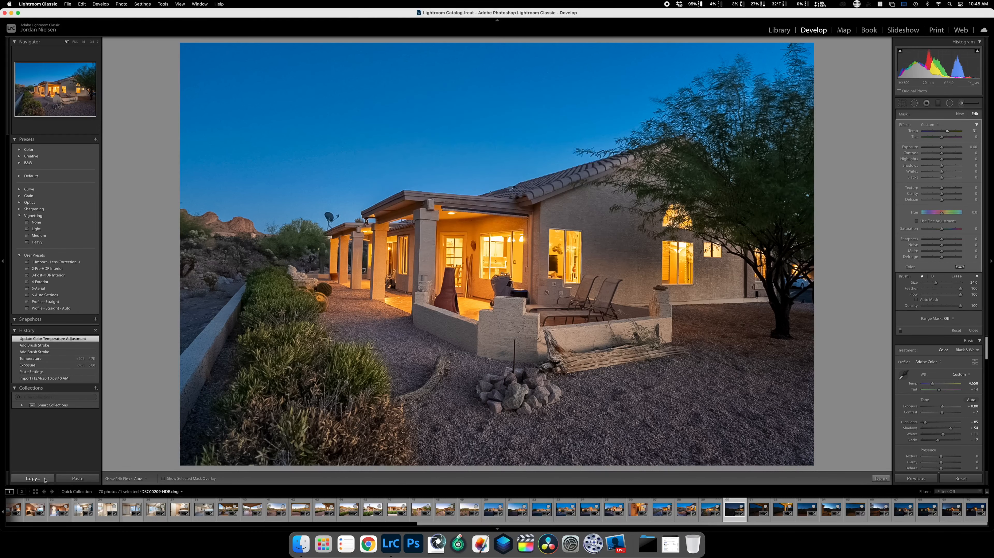
pyautogui.press('Right')
pyautogui.click(71, 478)
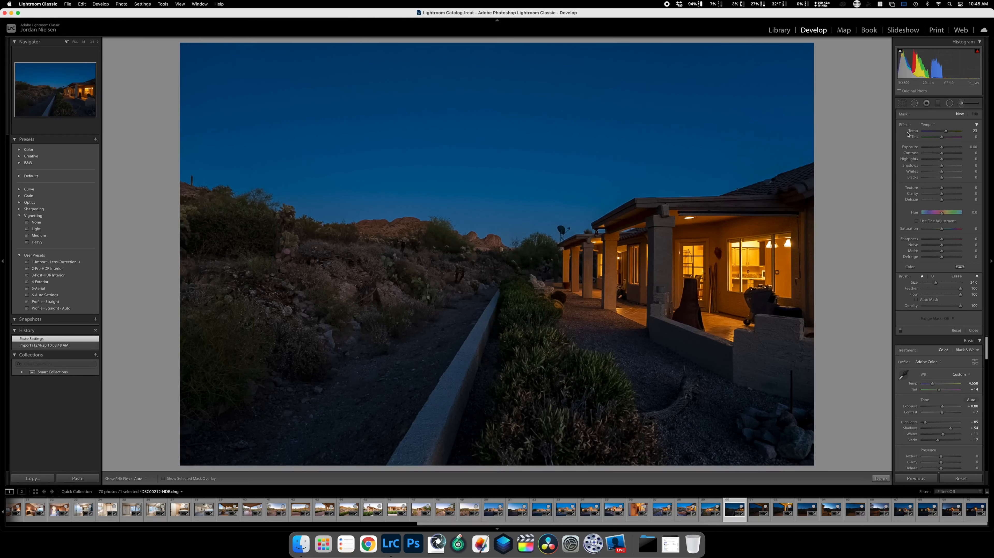
pyautogui.click(961, 102)
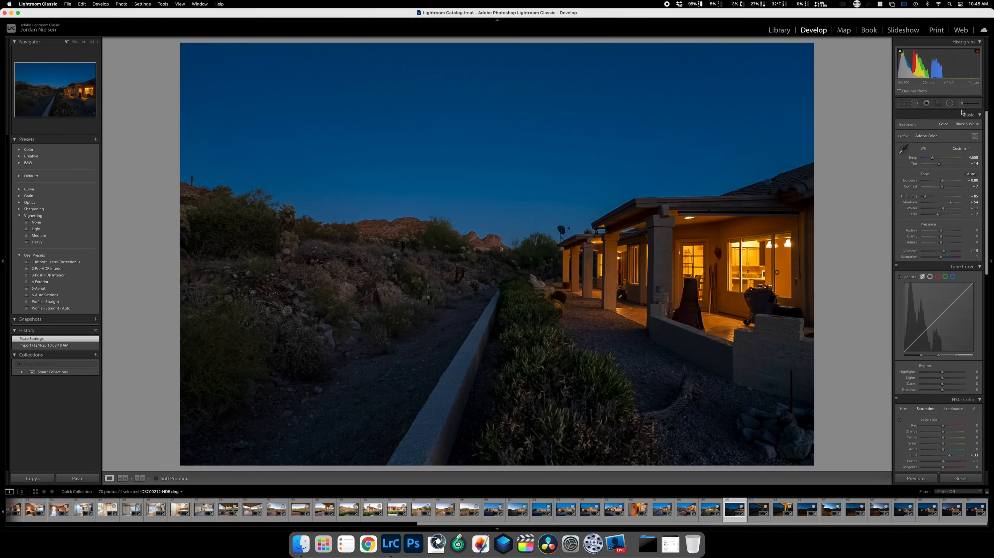
pyautogui.press('Left')
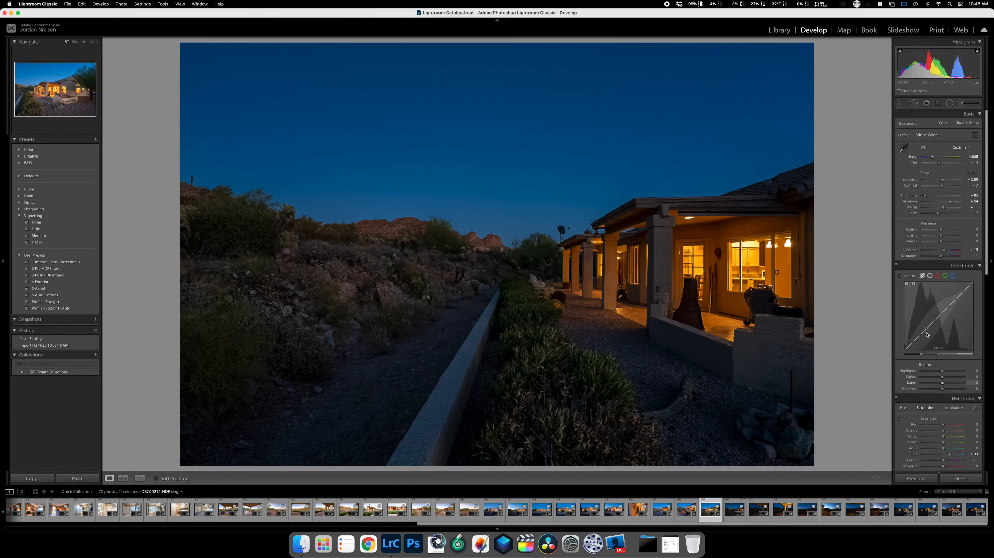
pyautogui.press('Right')
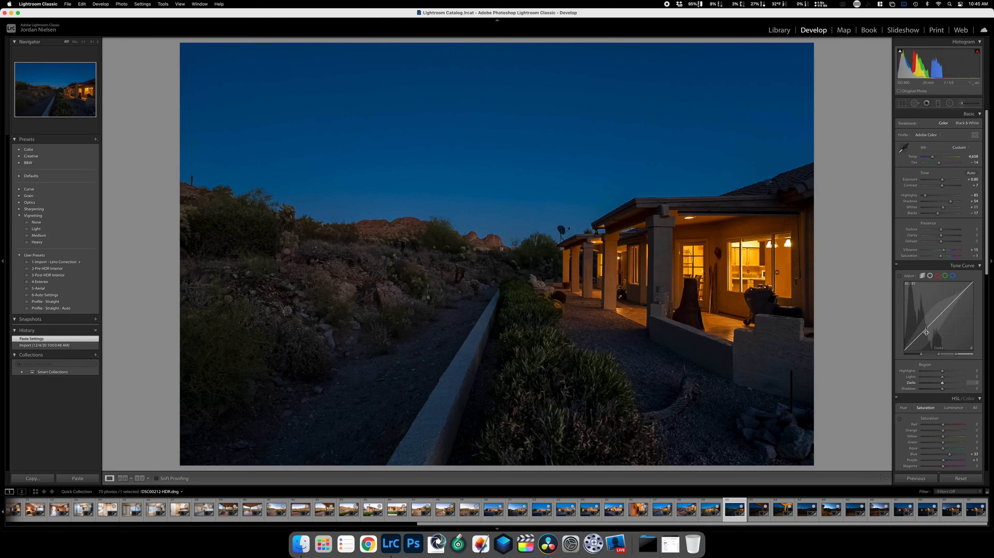
pyautogui.press('Left')
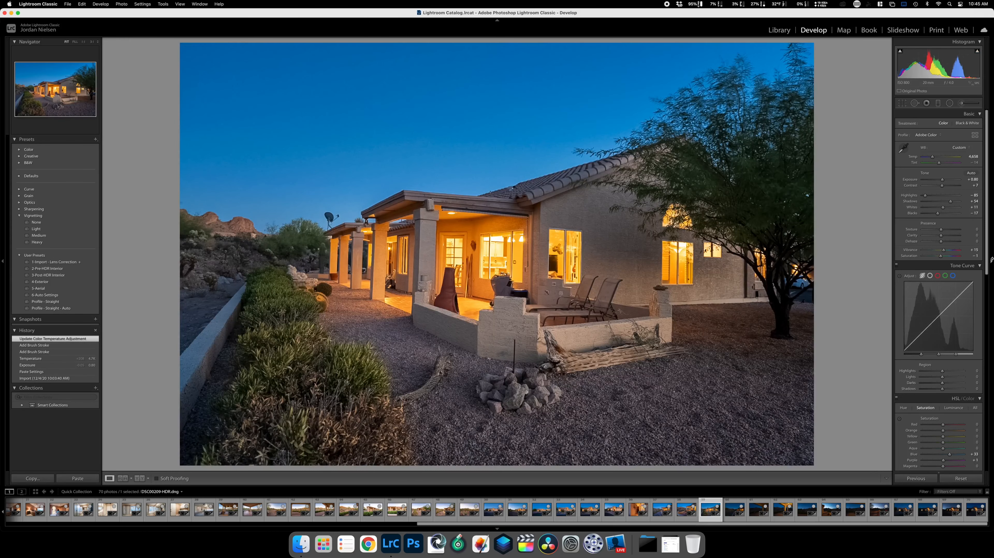
# Copy the house corner photo's settings onto the twilight photo with the long garden wall and set its exposure to +2.35.
pyautogui.click(46, 477)
pyautogui.press('Return')
pyautogui.press('Right')
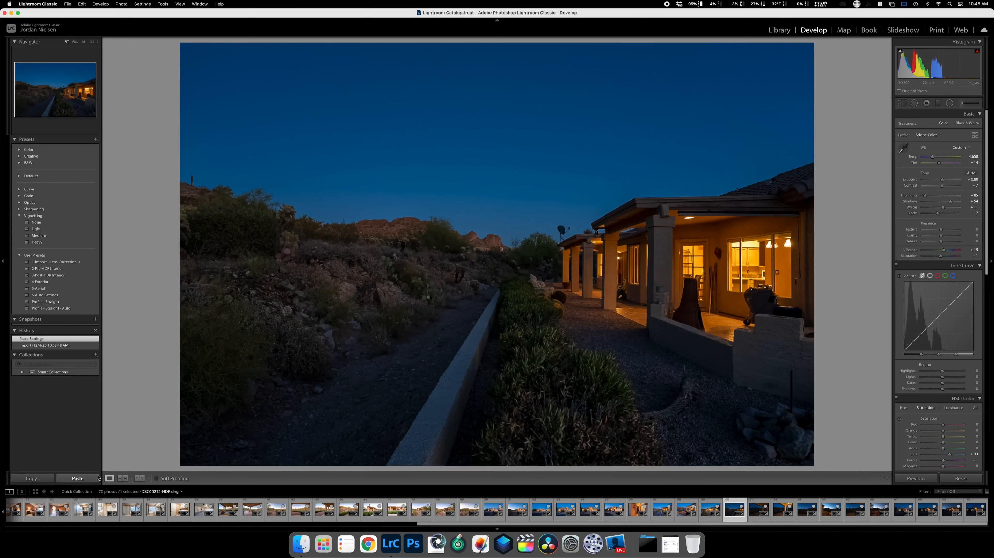
pyautogui.click(77, 477)
pyautogui.moveTo(946, 181); pyautogui.dragTo(945, 181)
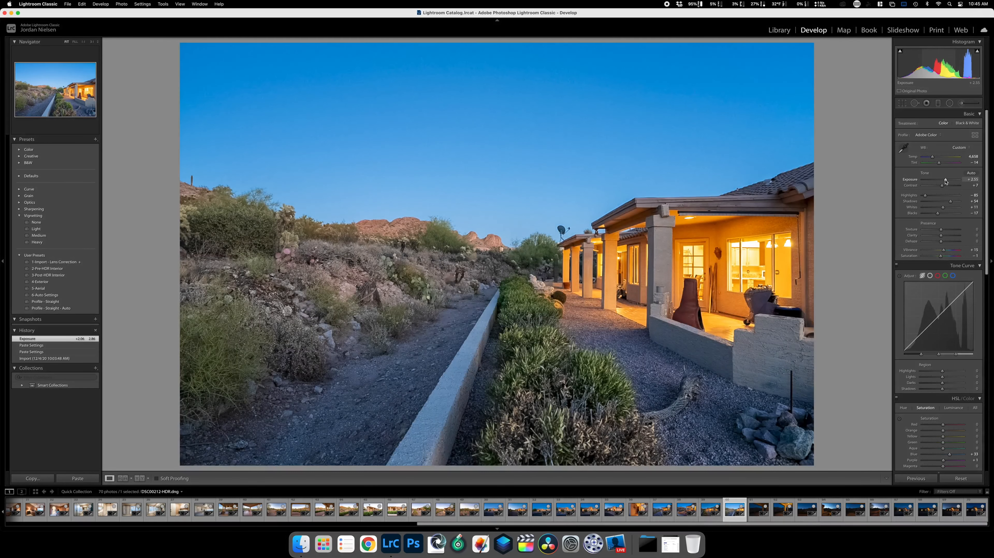
# Brighten the area around the patio wall and gravel with an Exposure adjustment brush at 0.41.
pyautogui.click(962, 103)
pyautogui.click(933, 125)
pyautogui.click(933, 137)
pyautogui.press('h')
pyautogui.moveTo(641, 307)
pyautogui.mouseDown()
pyautogui.moveTo(664, 344)
pyautogui.moveTo(793, 375)
pyautogui.mouseUp()
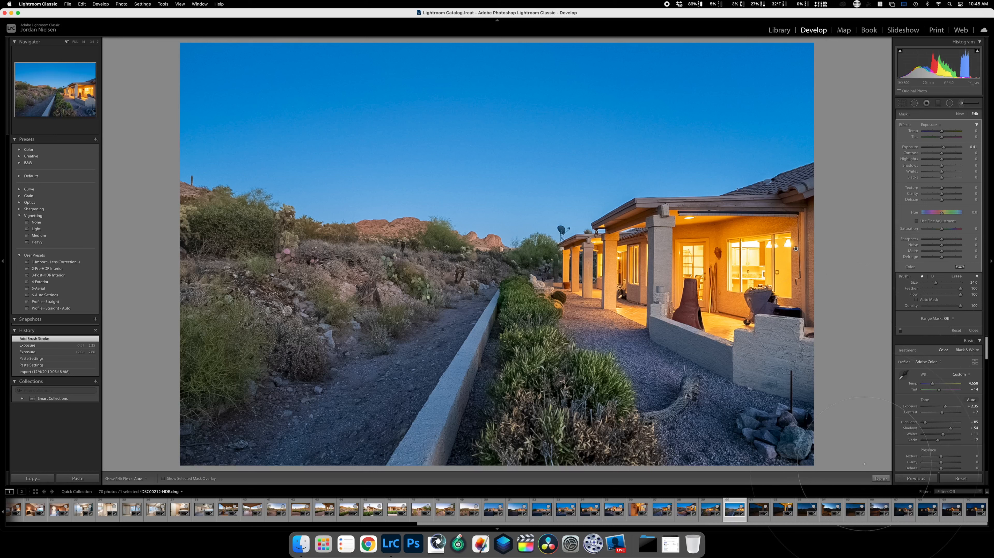
pyautogui.click(880, 478)
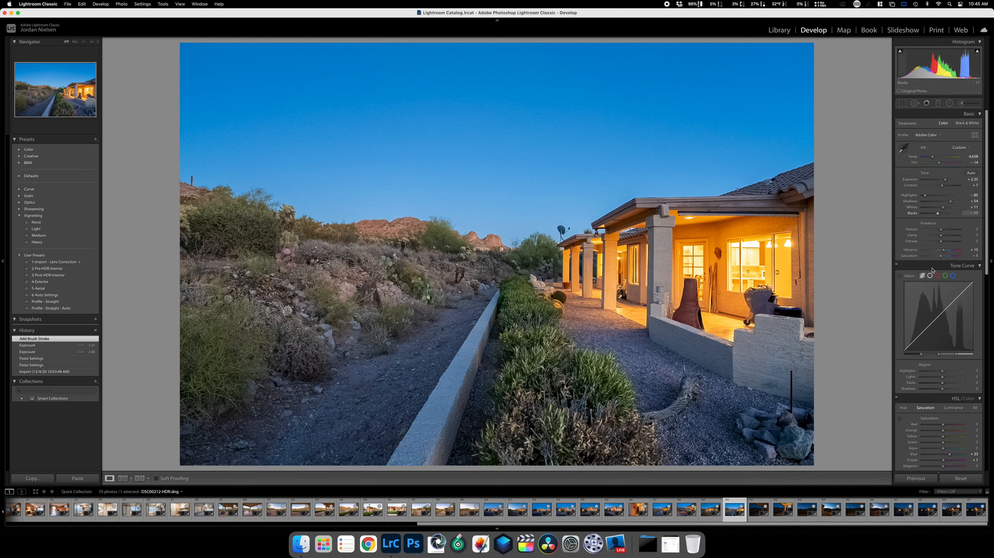
# Raise the blue saturation of the garden wall photo's sky to +66 with the targeted adjustment tool.
pyautogui.click(899, 419)
pyautogui.moveTo(480, 113); pyautogui.dragTo(480, 99)
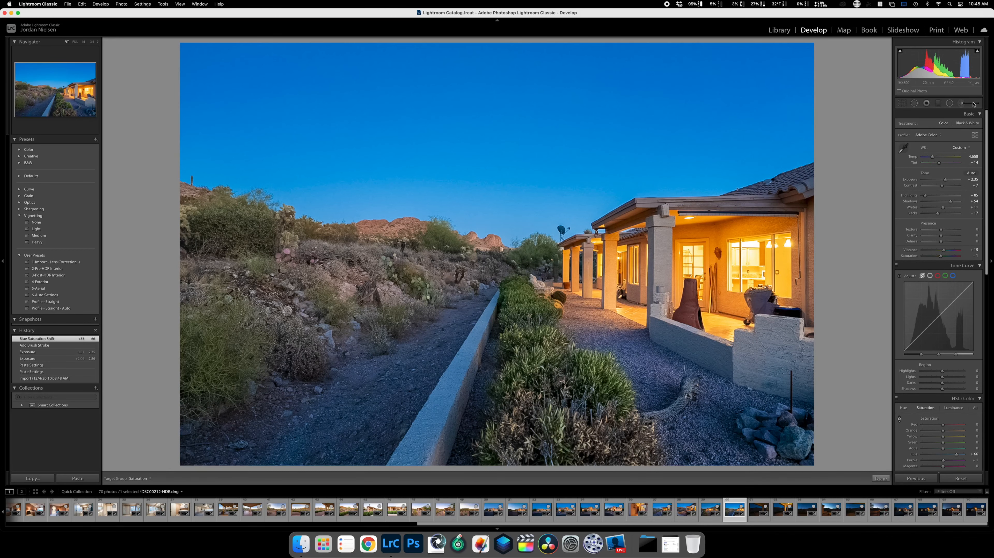
pyautogui.click(881, 477)
pyautogui.click(968, 148)
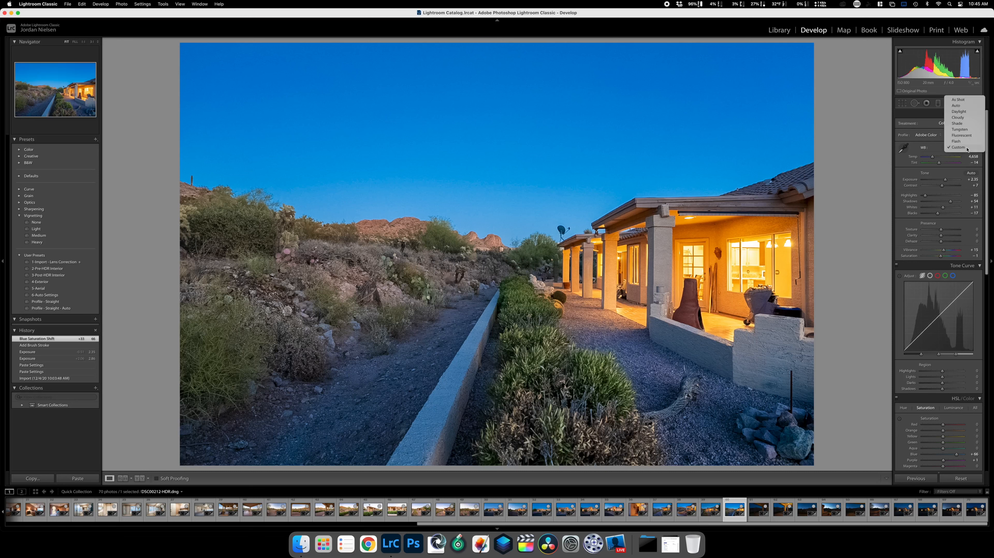
pyautogui.click(965, 87)
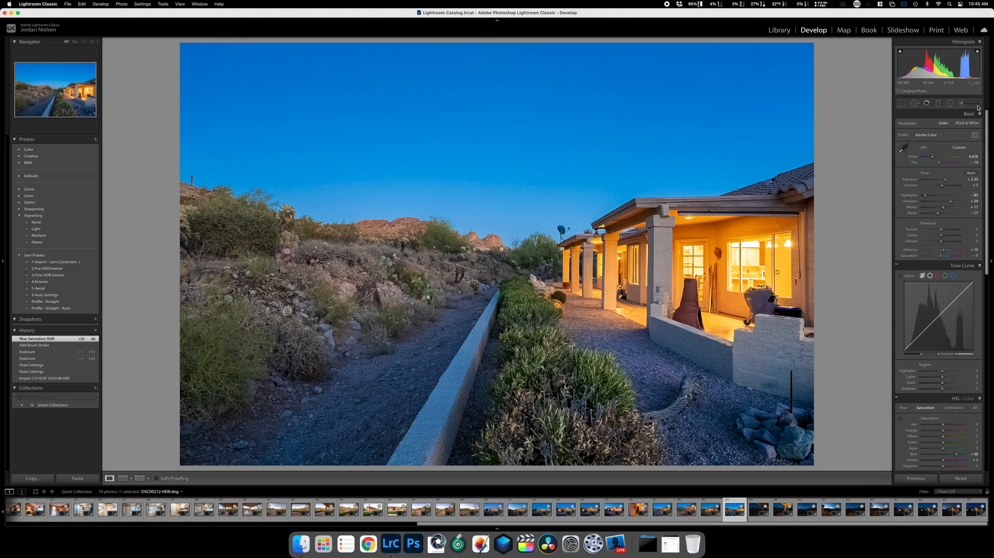
# Warm the desert hillside and dirt path beside the garden wall with a Temp adjustment brush at 23.
pyautogui.click(962, 103)
pyautogui.click(932, 125)
pyautogui.click(931, 112)
pyautogui.moveTo(411, 300)
pyautogui.mouseDown()
pyautogui.moveTo(261, 312)
pyautogui.moveTo(293, 343)
pyautogui.moveTo(344, 317)
pyautogui.moveTo(397, 318)
pyautogui.mouseUp()
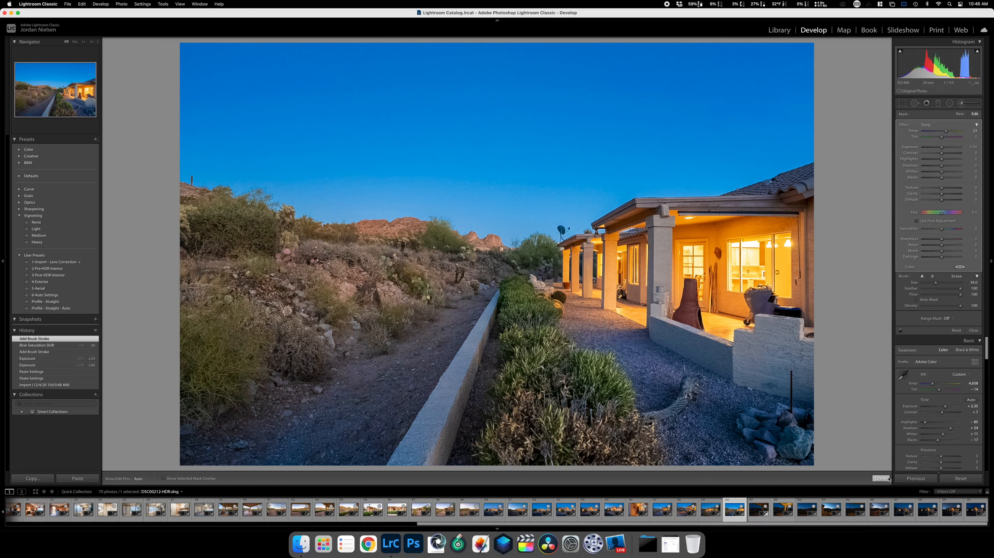
pyautogui.click(881, 477)
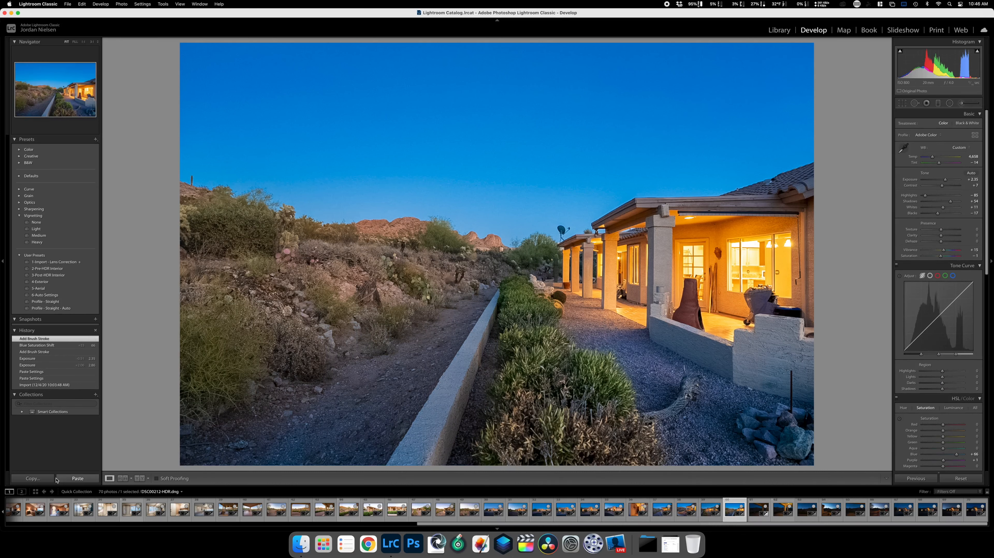
# Copy the garden wall photo's settings onto the next twilight photo with the barrel cacti and patio column.
pyautogui.click(44, 478)
pyautogui.press('Return')
pyautogui.press('Right')
pyautogui.click(78, 478)
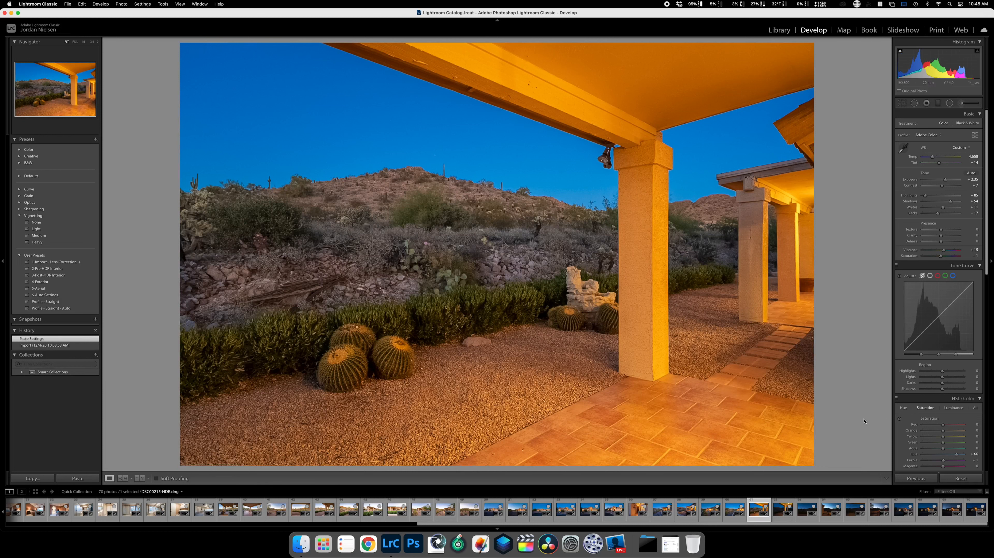
# Reduce the orange saturation of the patio ceiling and column to -10 with the targeted adjustment tool.
pyautogui.click(899, 418)
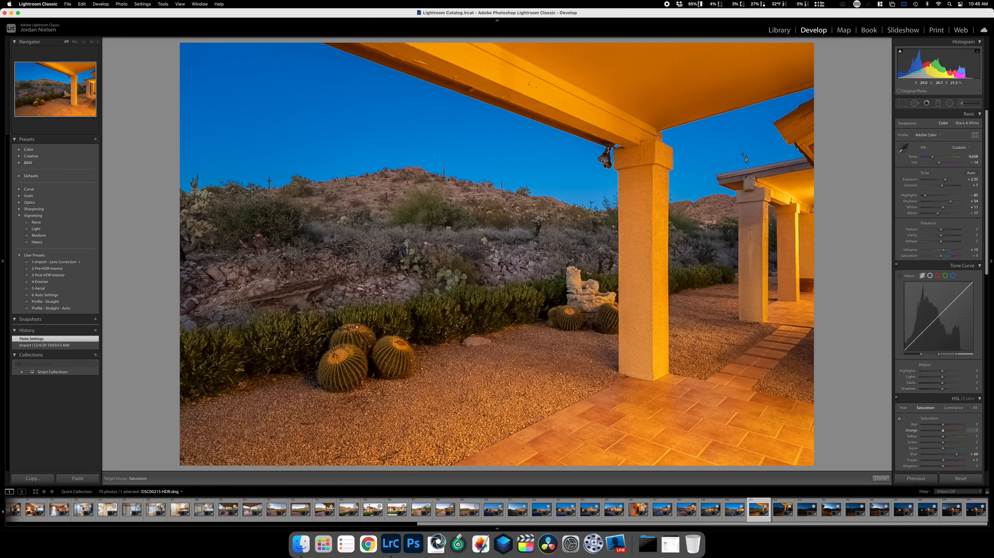
pyautogui.moveTo(658, 76); pyautogui.dragTo(658, 87)
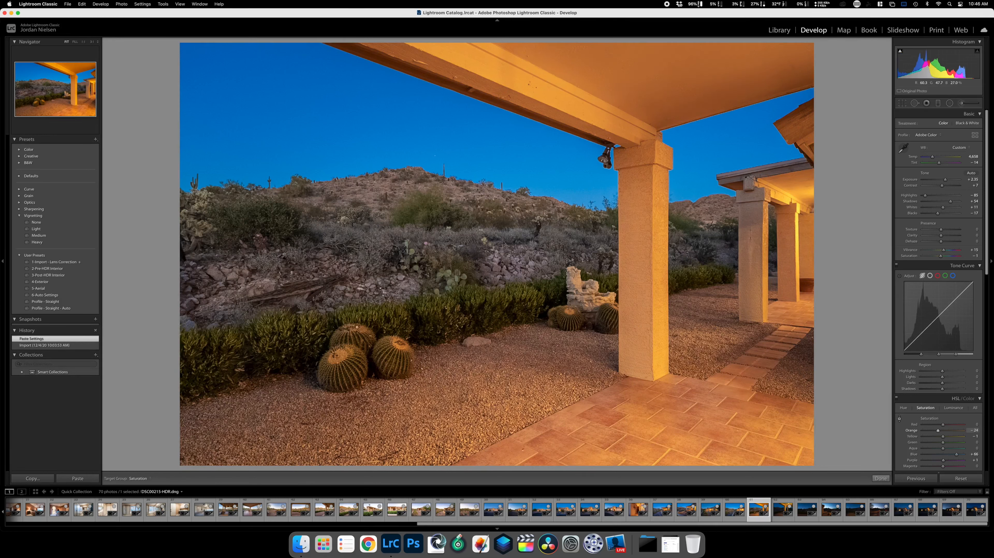
pyautogui.moveTo(664, 200)
pyautogui.mouseDown()
pyautogui.moveTo(664, 210)
pyautogui.moveTo(664, 200)
pyautogui.mouseUp()
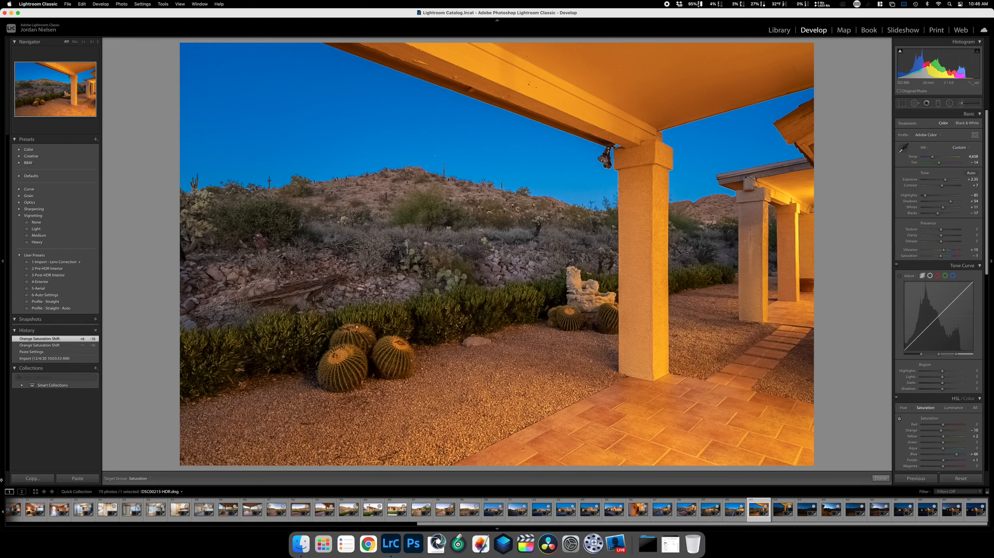
# Copy the cactus patio photo's settings onto the next twilight photo with the ceiling fan.
pyautogui.click(32, 478)
pyautogui.press('Return')
pyautogui.press('Right')
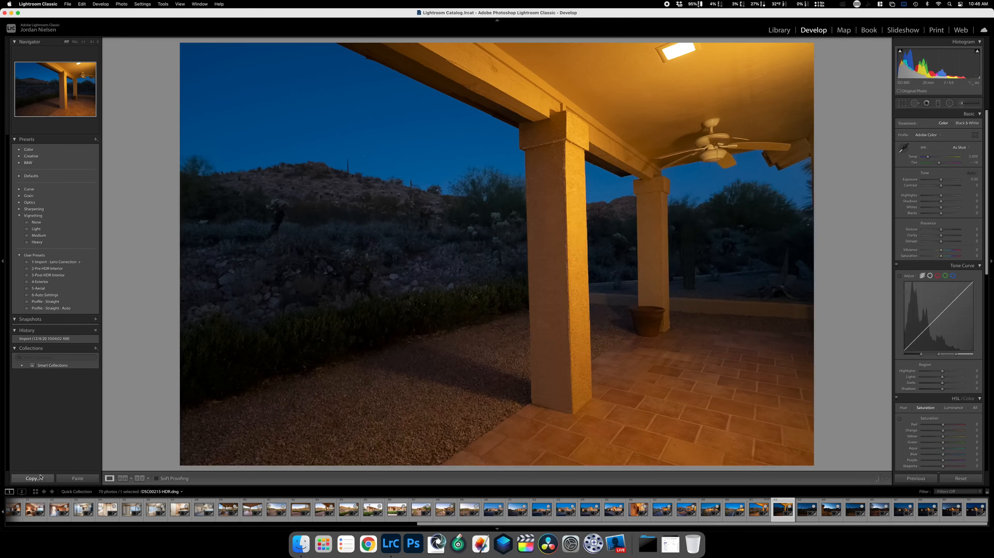
pyautogui.click(75, 477)
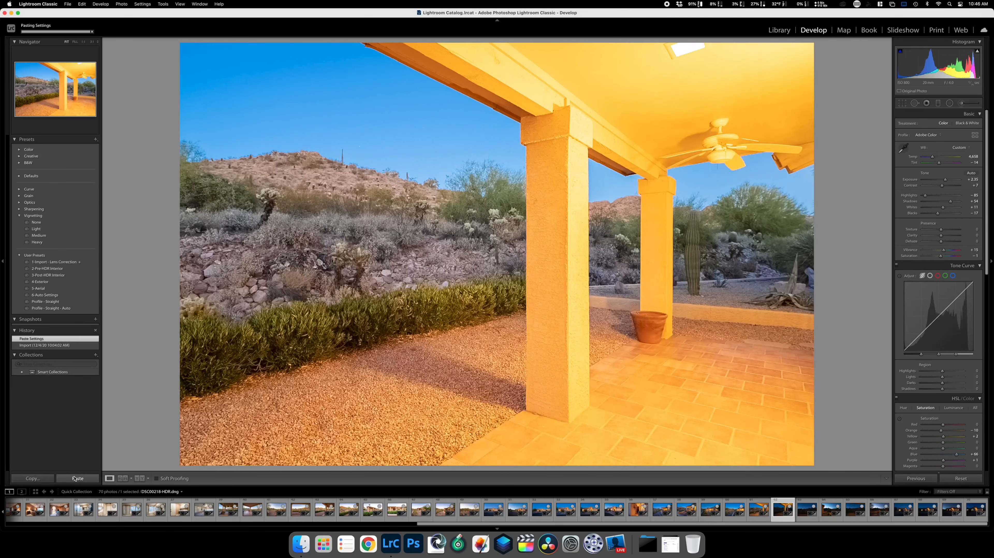
# Remove the ceiling fan, hedge and stone fountain photos from the Quick Collection, trying the Profile - Straight - Auto preset on the last two.
pyautogui.press('b')
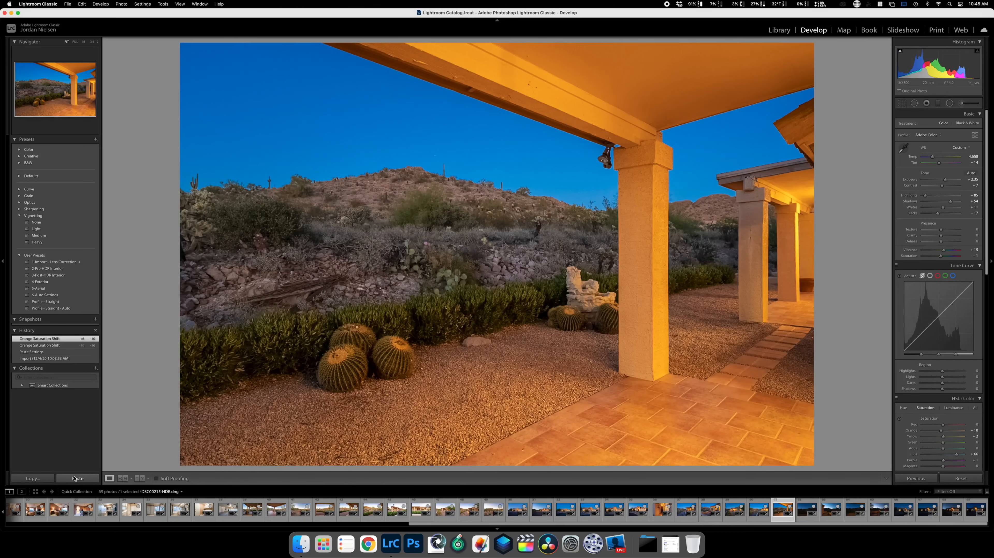
pyautogui.press('Right')
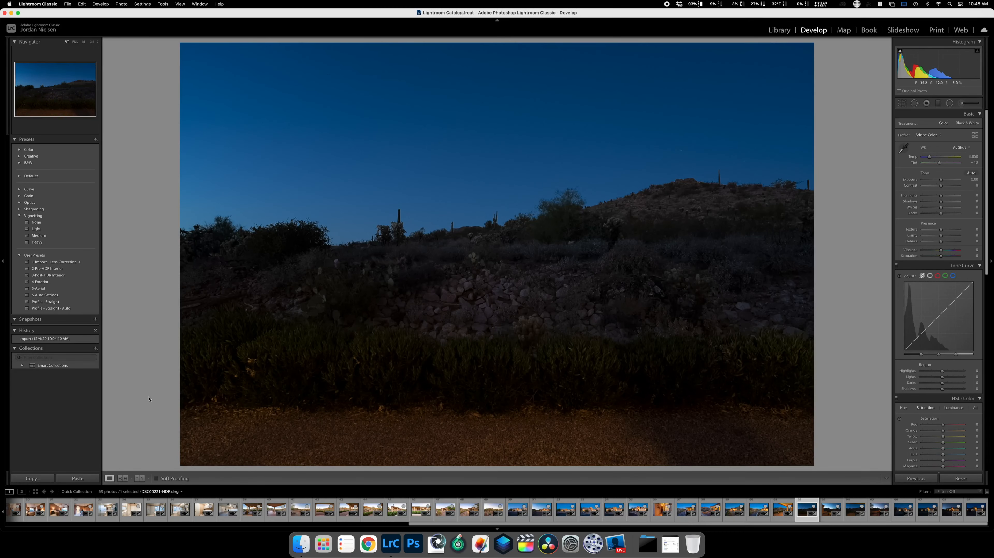
pyautogui.click(65, 308)
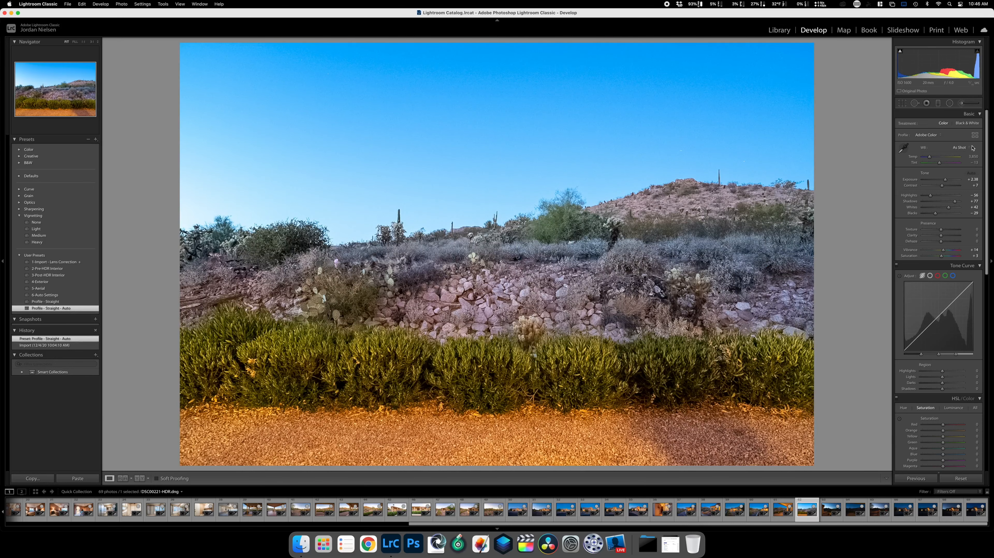
pyautogui.press('Delete')
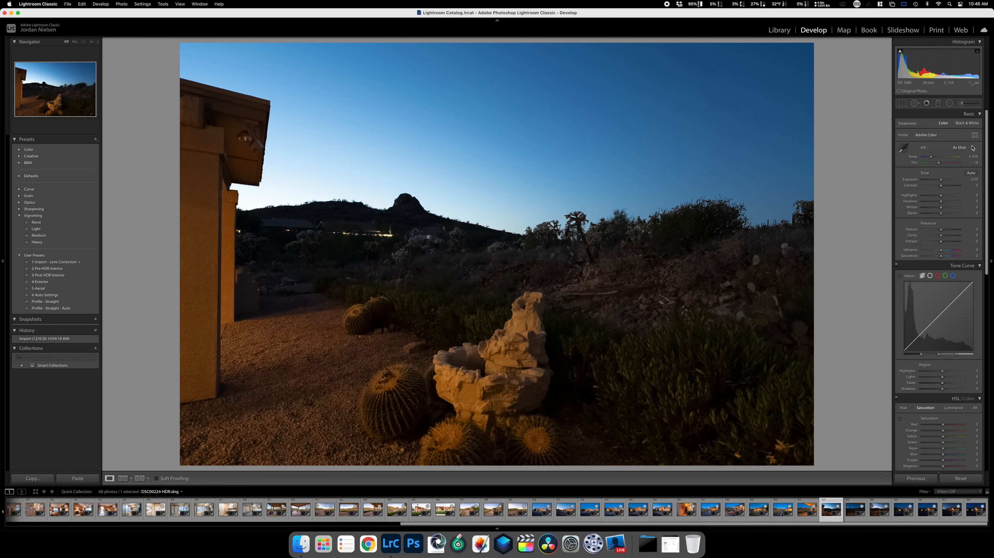
pyautogui.click(78, 308)
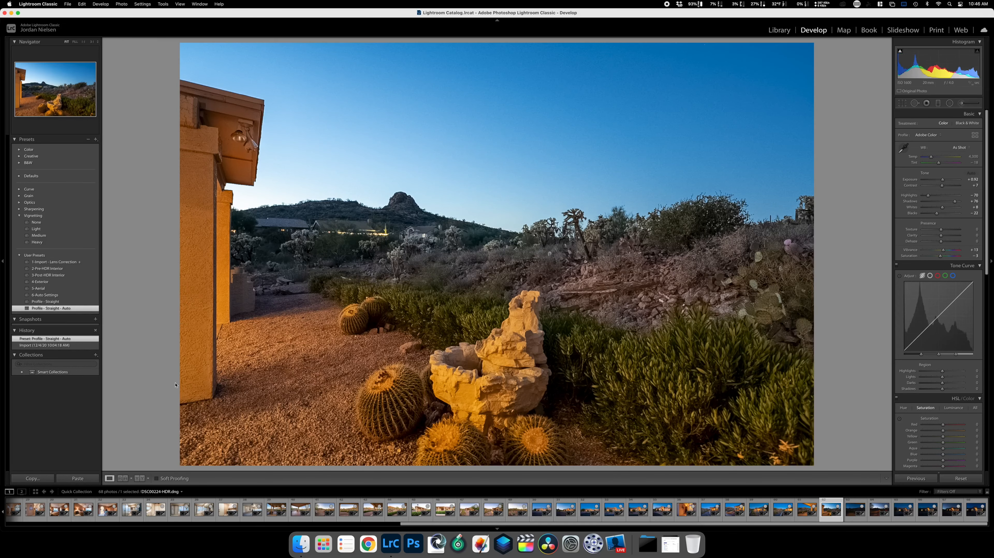
pyautogui.press('Delete')
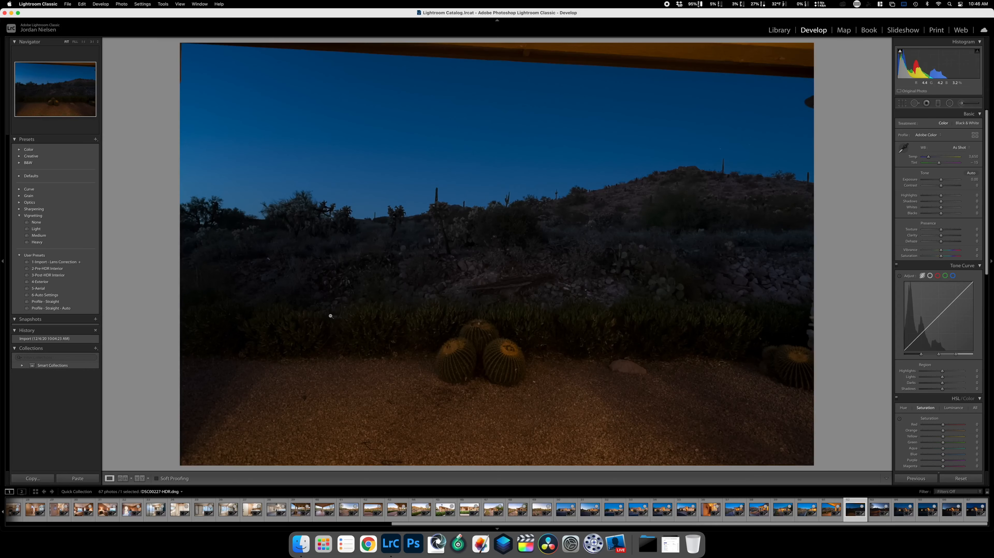
# Try pasted settings on the three-cactus photo and Profile - Straight - Auto on the chiminea patio photo, removing both from the Quick Collection.
pyautogui.click(73, 477)
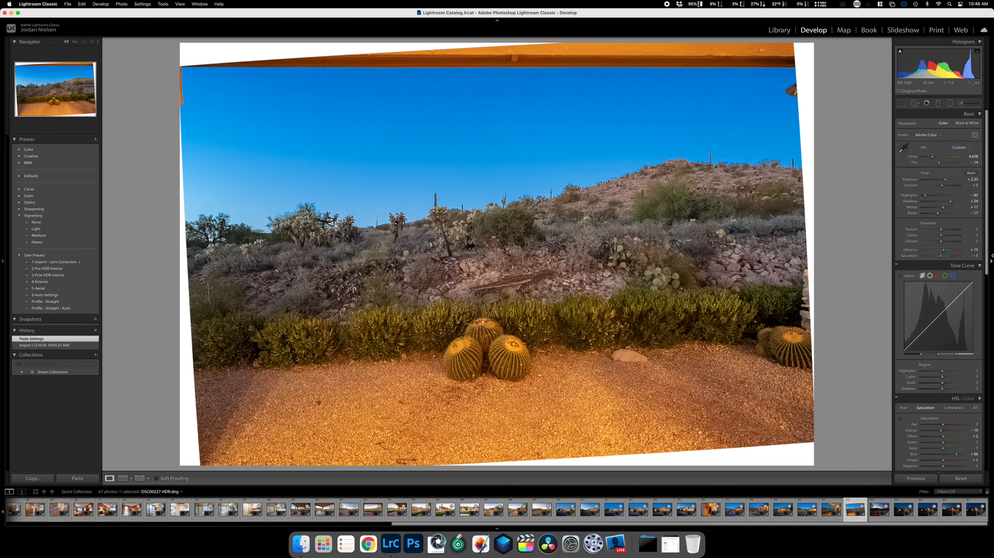
pyautogui.press('Right')
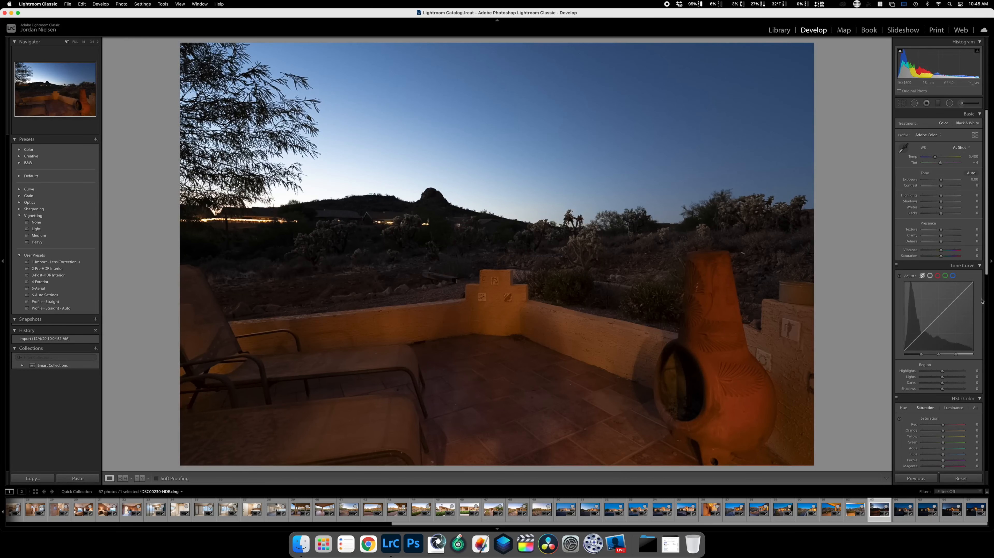
pyautogui.press('Left')
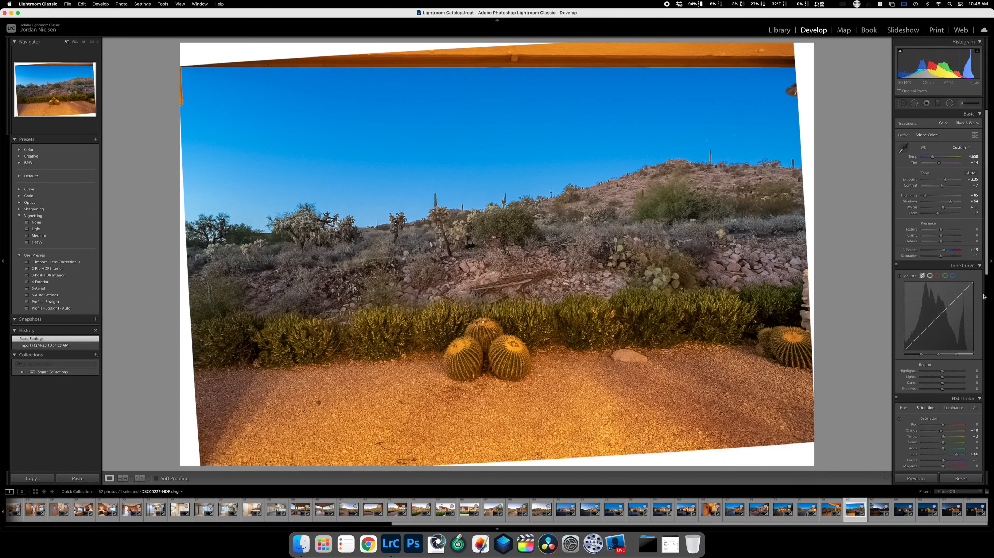
pyautogui.press('b')
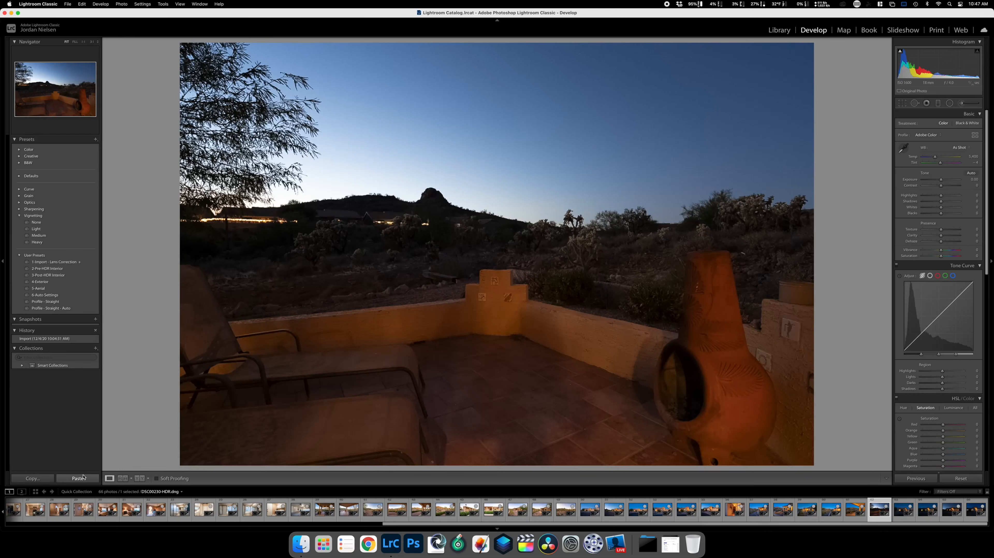
pyautogui.click(51, 309)
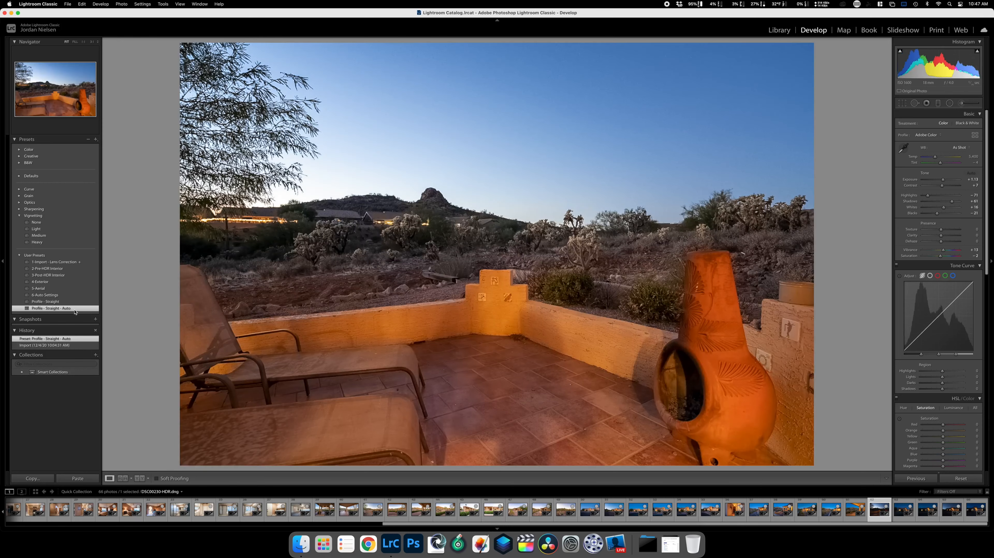
pyautogui.press('super+e')
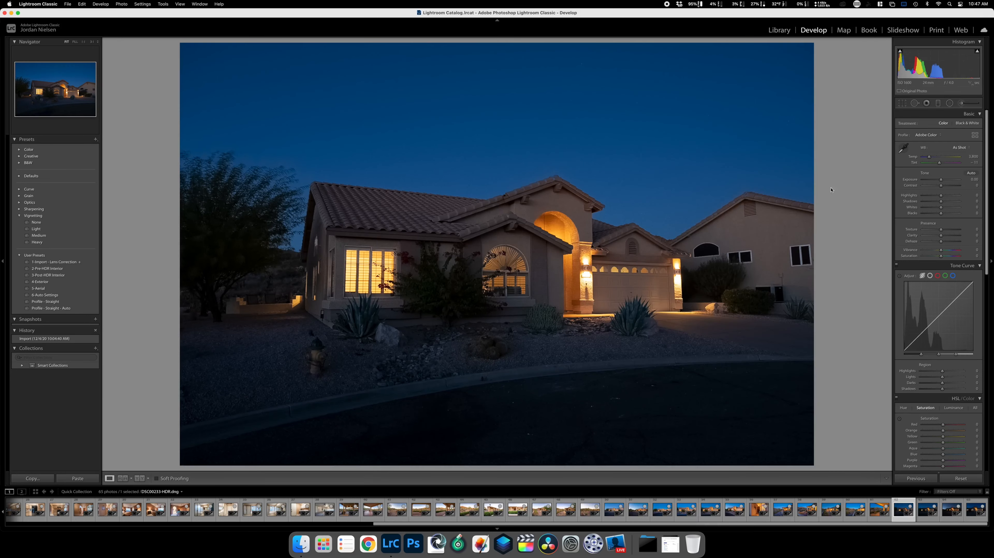
# Apply the Profile - Straight - Auto preset to the twilight front-of-house photo and set its exposure to +1.15.
pyautogui.click(51, 307)
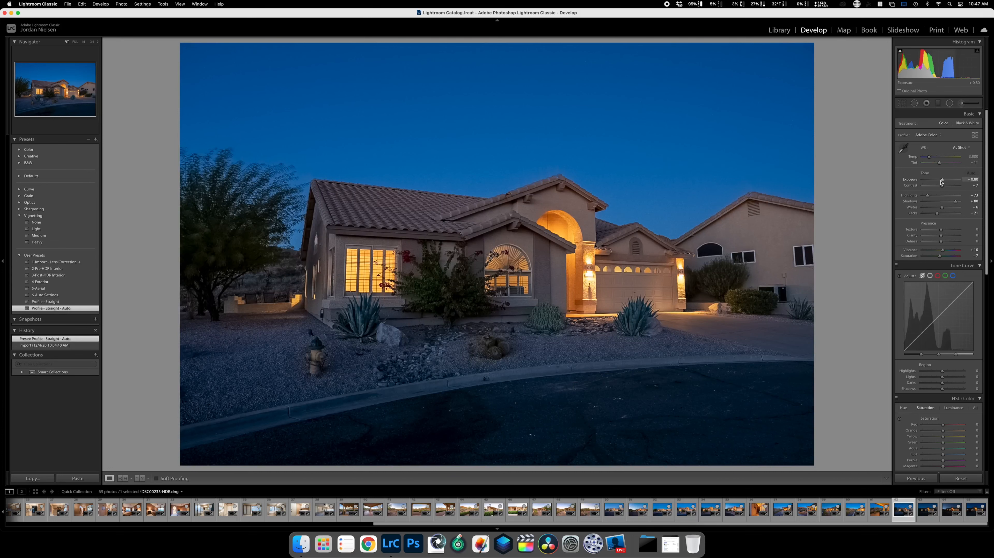
pyautogui.moveTo(942, 181); pyautogui.dragTo(943, 180)
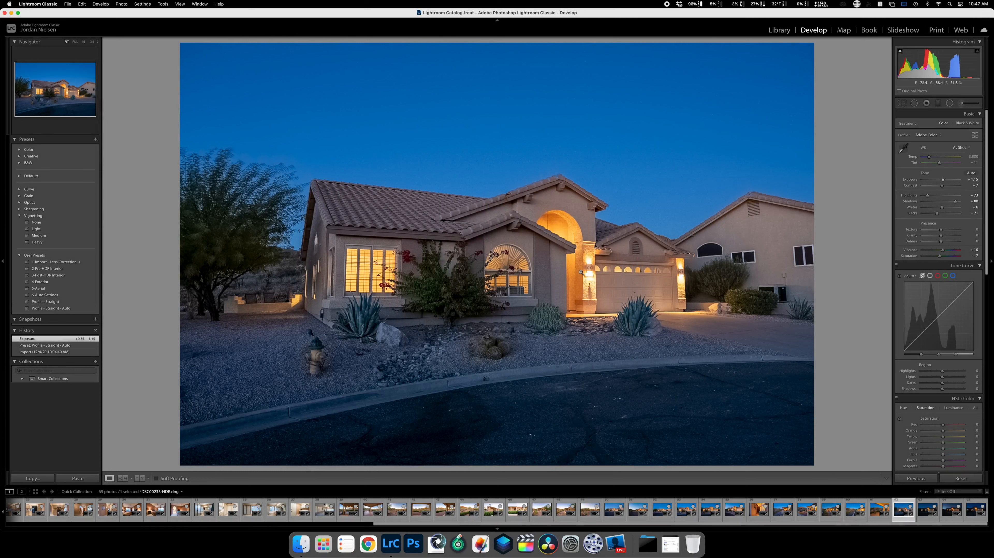
# Warm the gravel front yard with a Temp adjustment brush and increase the brush's temperature further.
pyautogui.click(965, 104)
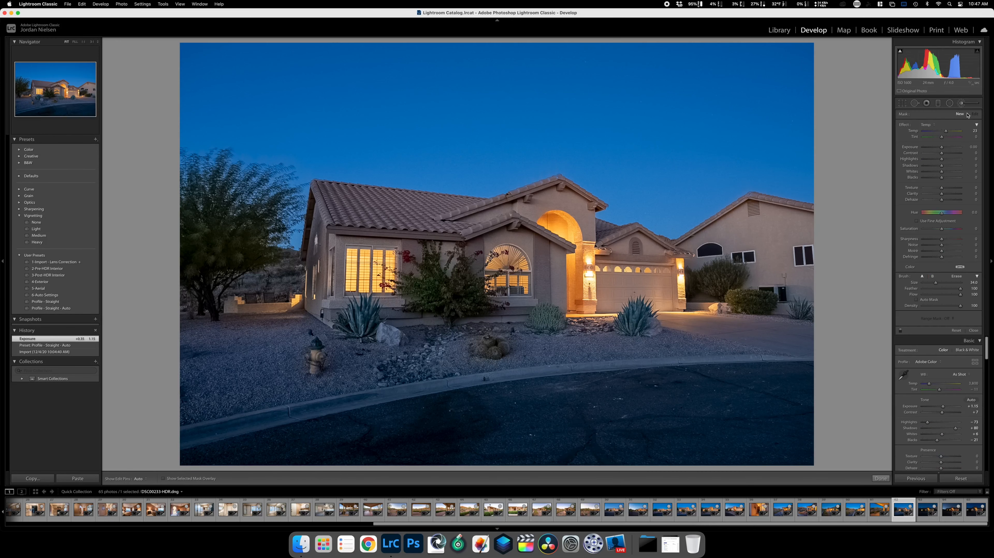
pyautogui.press('h')
pyautogui.click(198, 323)
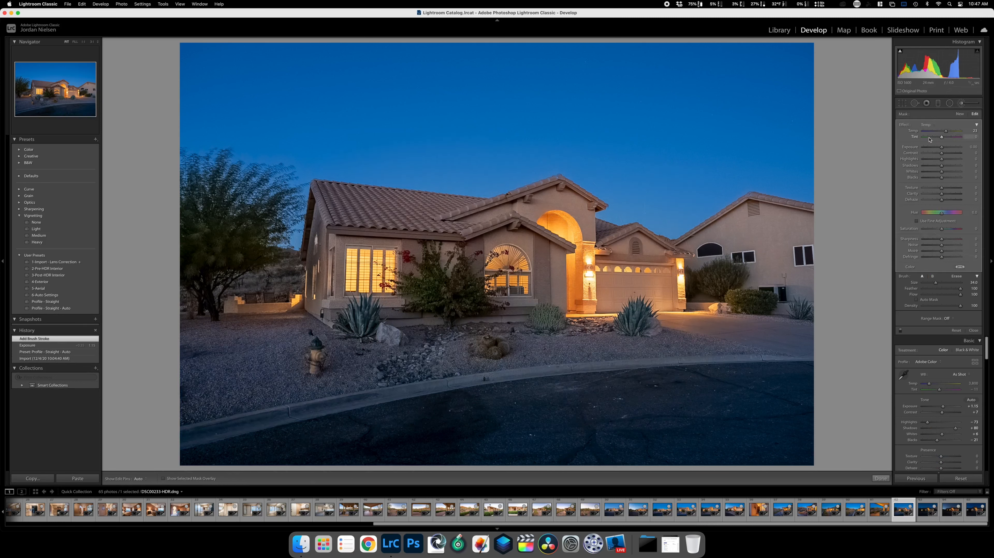
pyautogui.moveTo(946, 133); pyautogui.dragTo(949, 132)
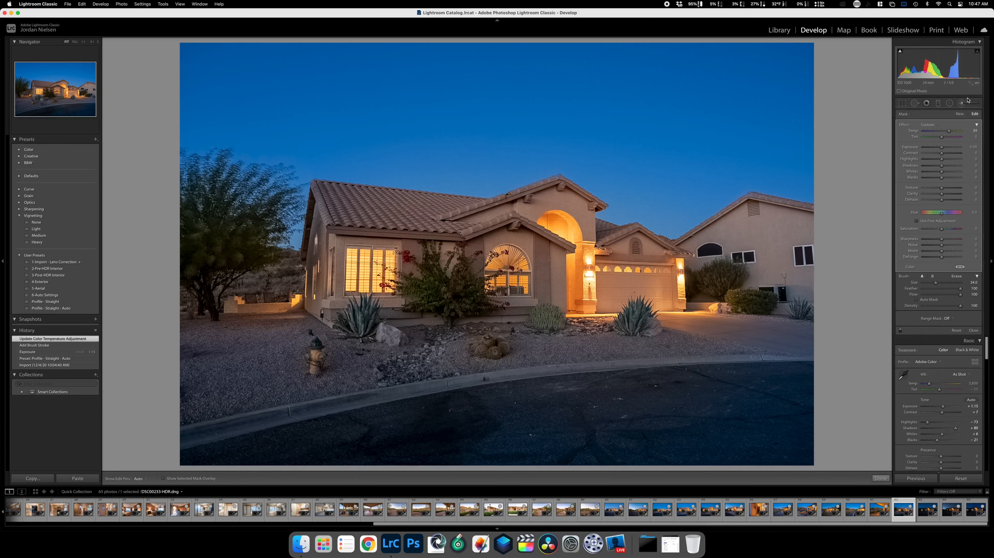
pyautogui.click(973, 330)
# Raise the blue saturation of the twilight sky to +27 with the targeted adjustment tool.
pyautogui.click(900, 419)
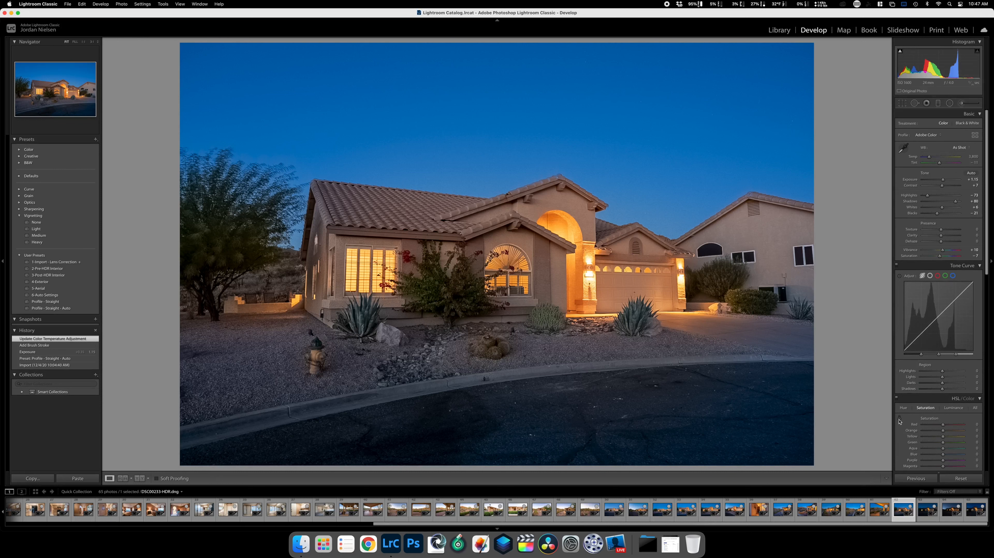
pyautogui.moveTo(567, 145); pyautogui.dragTo(573, 136)
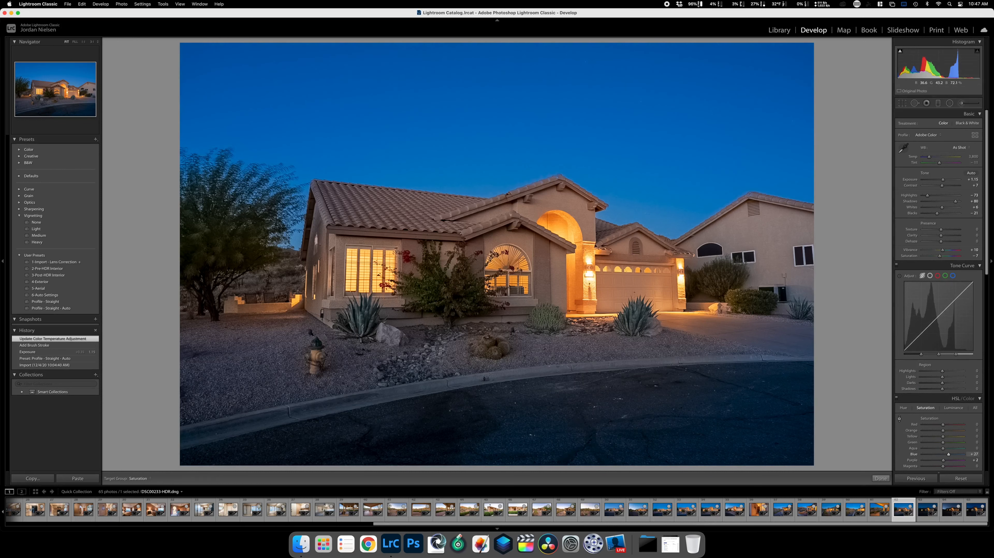
# Brighten the garage front and driveway with an Exposure adjustment brush at 0.41.
pyautogui.click(960, 104)
pyautogui.click(937, 125)
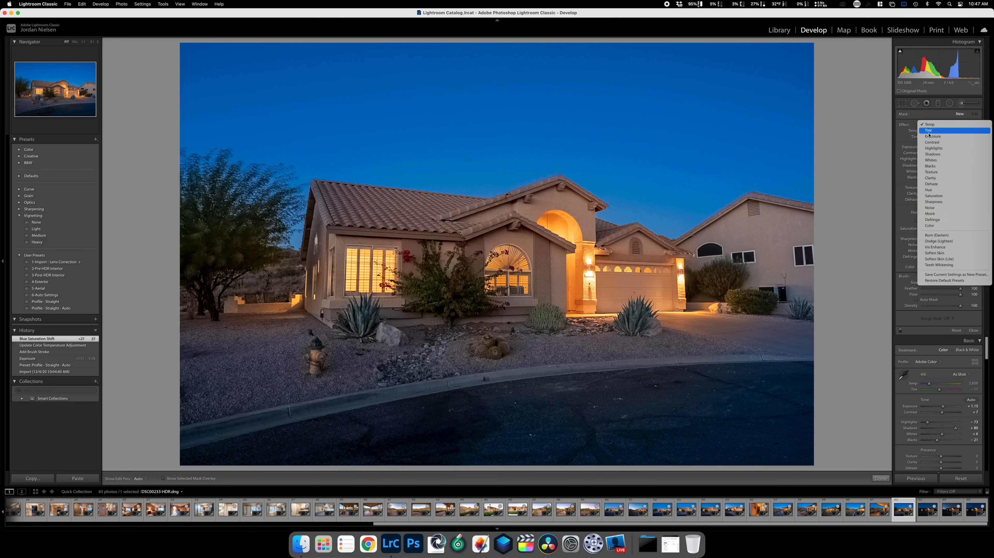
pyautogui.click(932, 136)
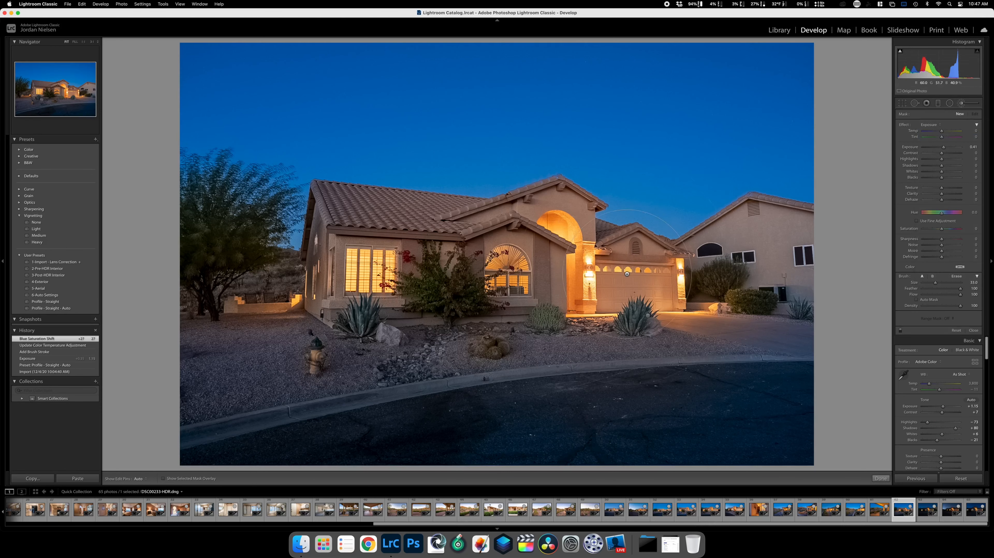
pyautogui.press('h')
pyautogui.moveTo(635, 280)
pyautogui.mouseDown()
pyautogui.moveTo(508, 227)
pyautogui.moveTo(352, 218)
pyautogui.moveTo(336, 281)
pyautogui.moveTo(631, 310)
pyautogui.mouseUp()
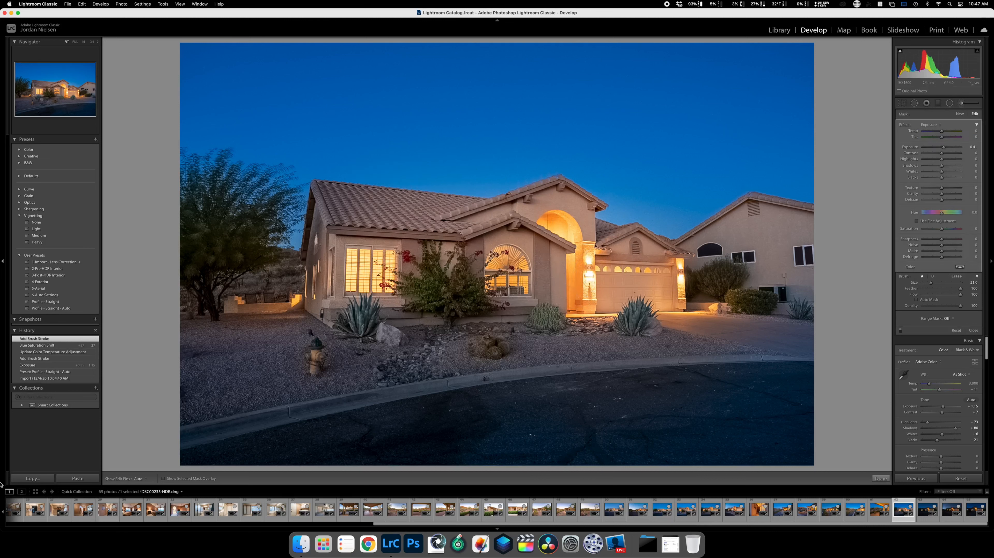
pyautogui.click(33, 478)
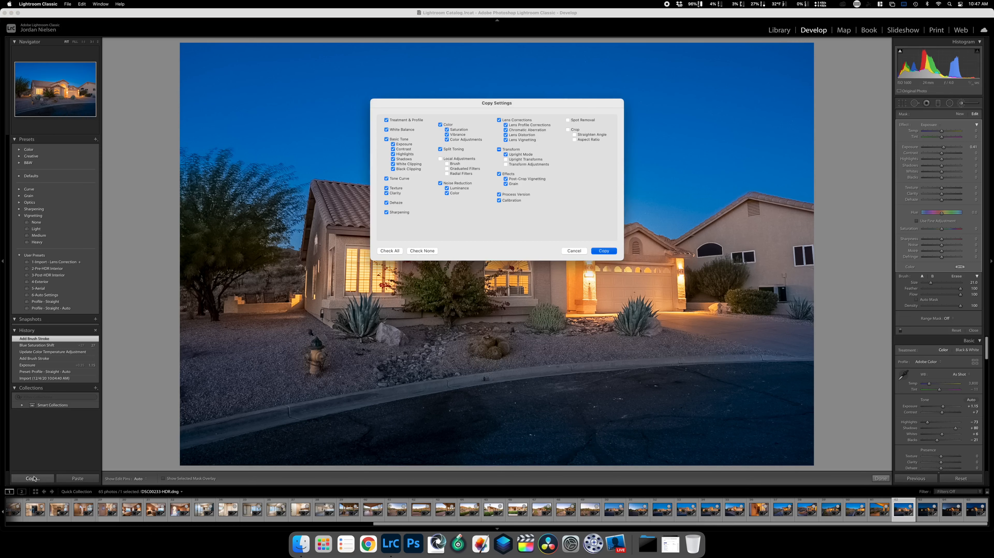
pyautogui.press('Return')
pyautogui.press('Right')
pyautogui.press('Left')
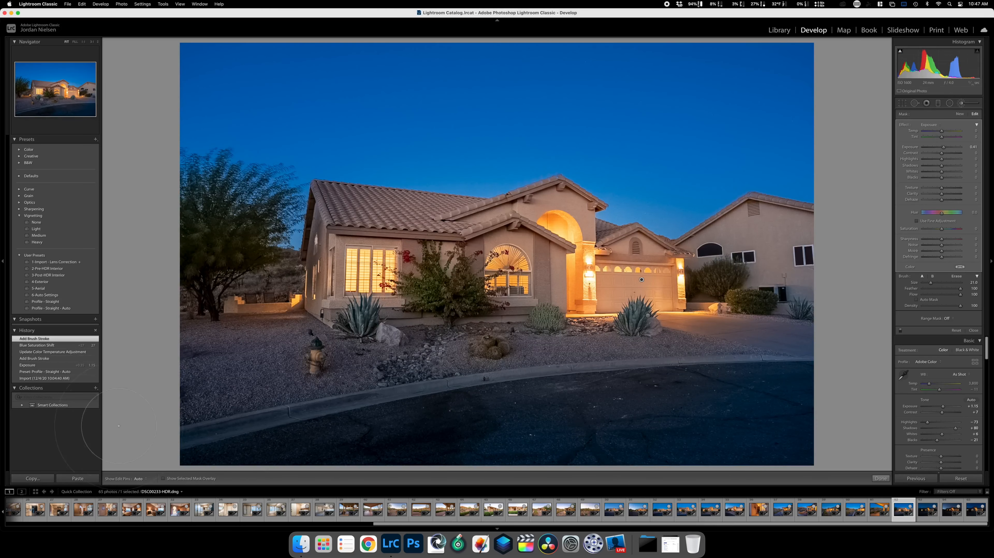
# Copy the front-of-house photo's settings, including the local adjustments, onto the next twilight photo of the house.
pyautogui.click(32, 479)
pyautogui.click(442, 159)
pyautogui.press('Return')
pyautogui.press('Right')
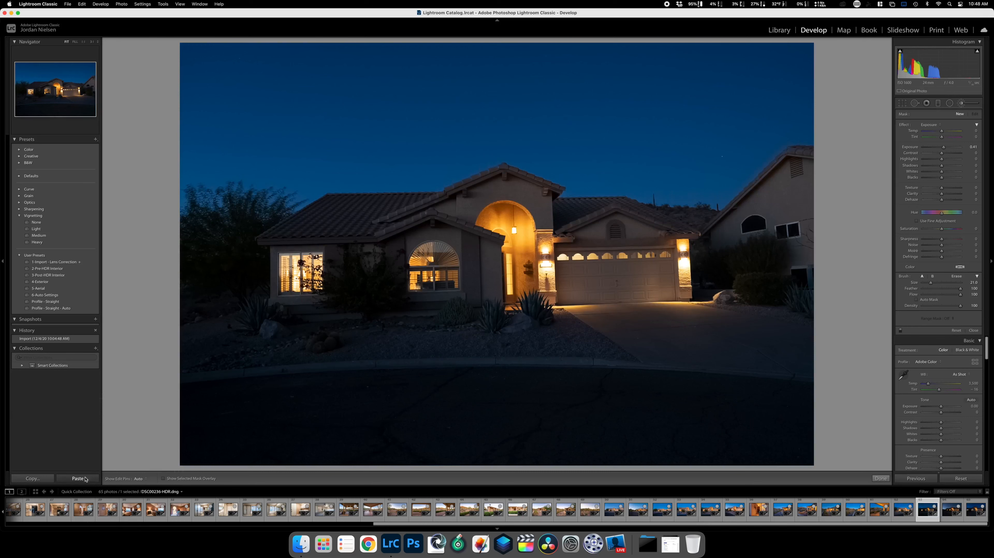
pyautogui.click(85, 479)
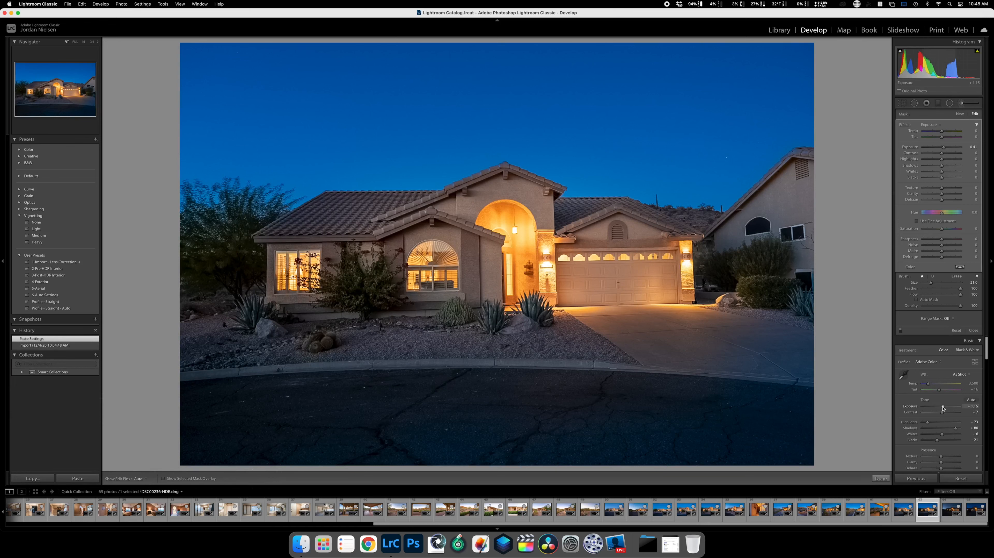
# Paste the same settings onto the driveway photo with the bare shrub and apply the Profile - Straight - Auto preset.
pyautogui.press('Right')
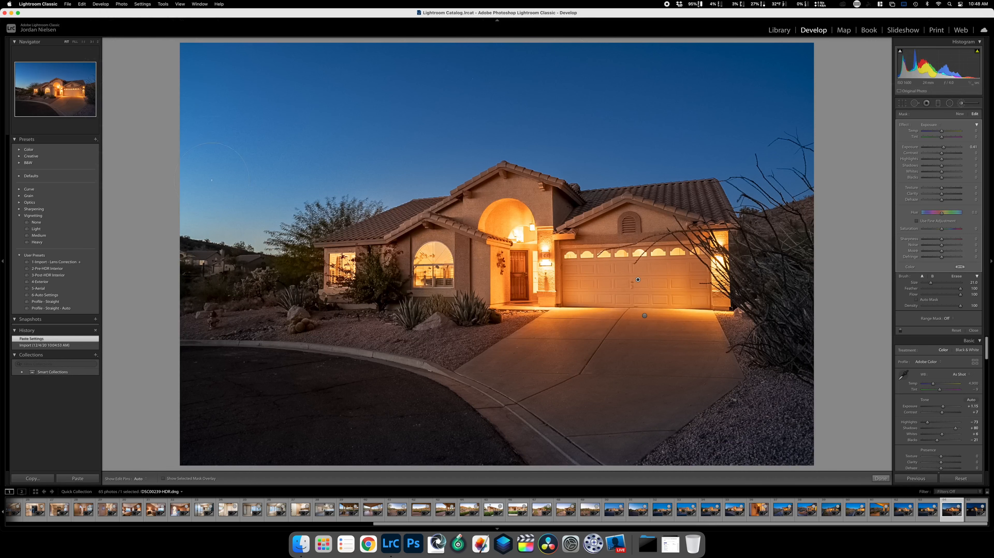
pyautogui.click(51, 308)
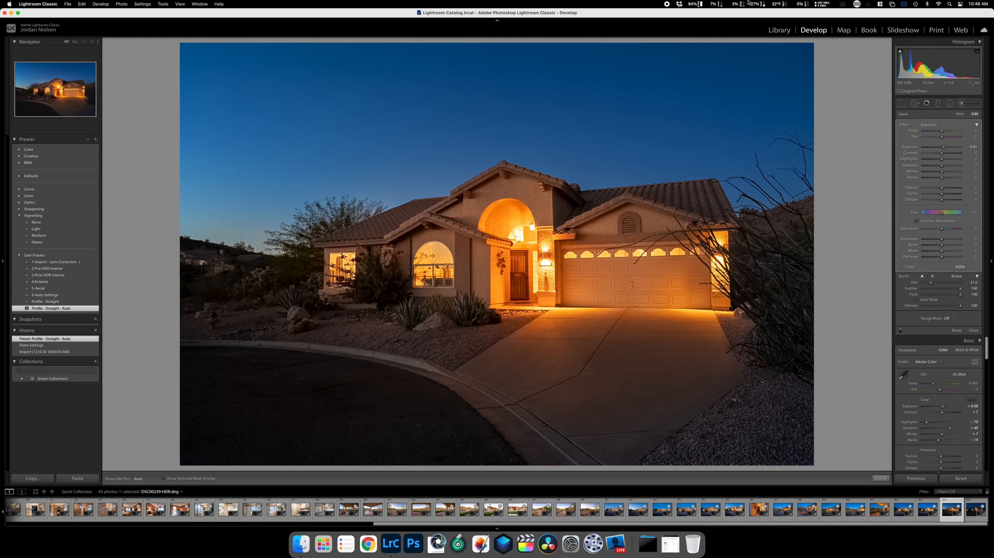
pyautogui.click(961, 103)
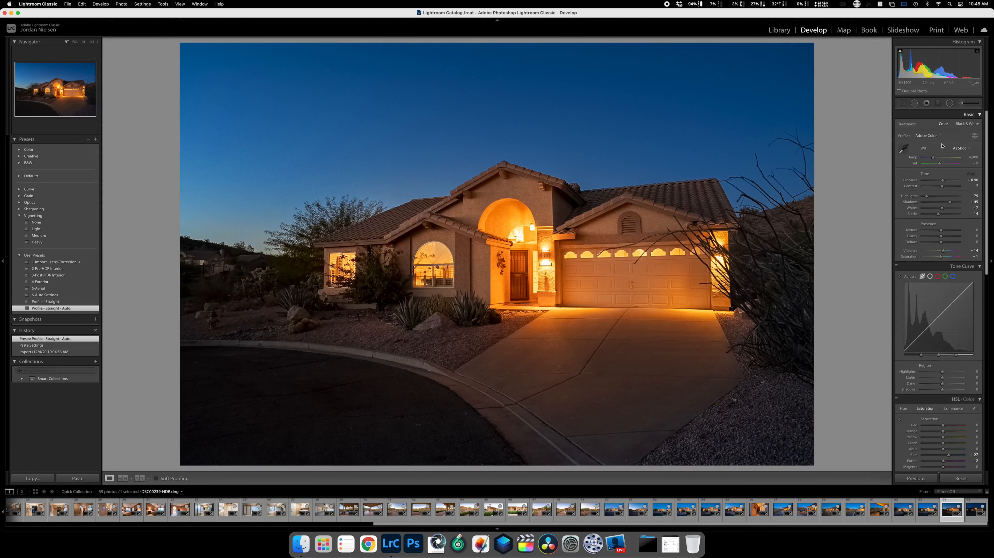
# Set the driveway photo's exposure to +2.00, temperature to 4,026 and shadows to +25.
pyautogui.moveTo(943, 180); pyautogui.dragTo(947, 180)
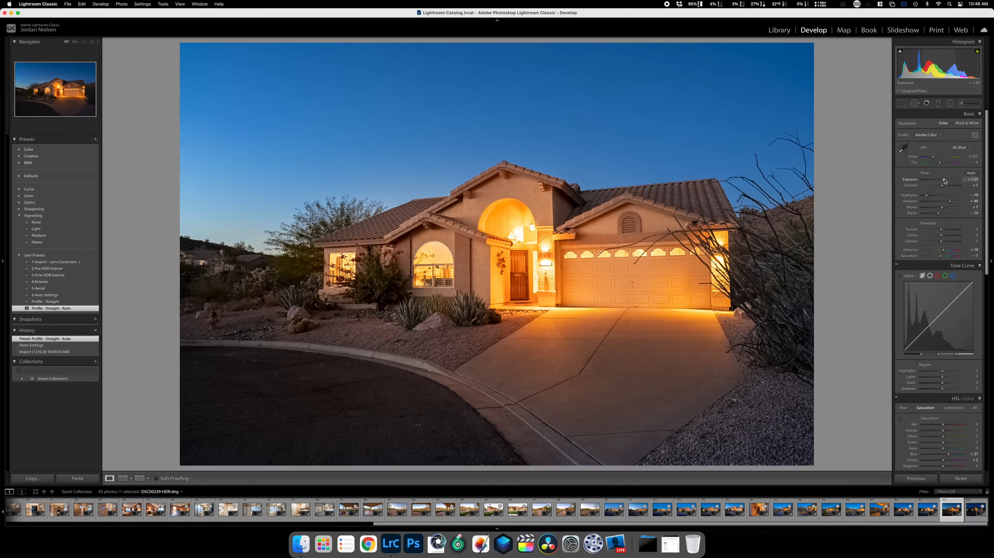
pyautogui.moveTo(933, 158); pyautogui.dragTo(931, 159)
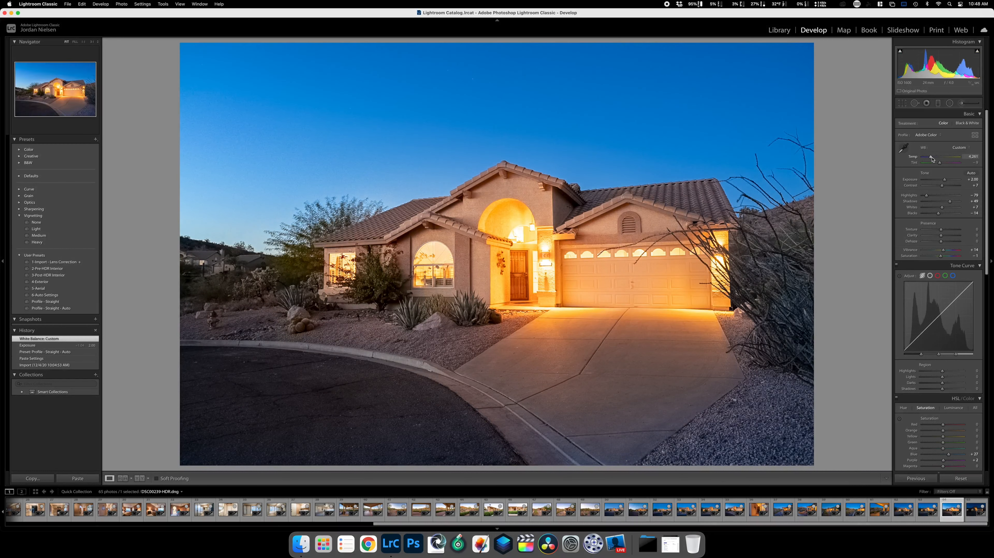
pyautogui.moveTo(931, 159); pyautogui.dragTo(930, 158)
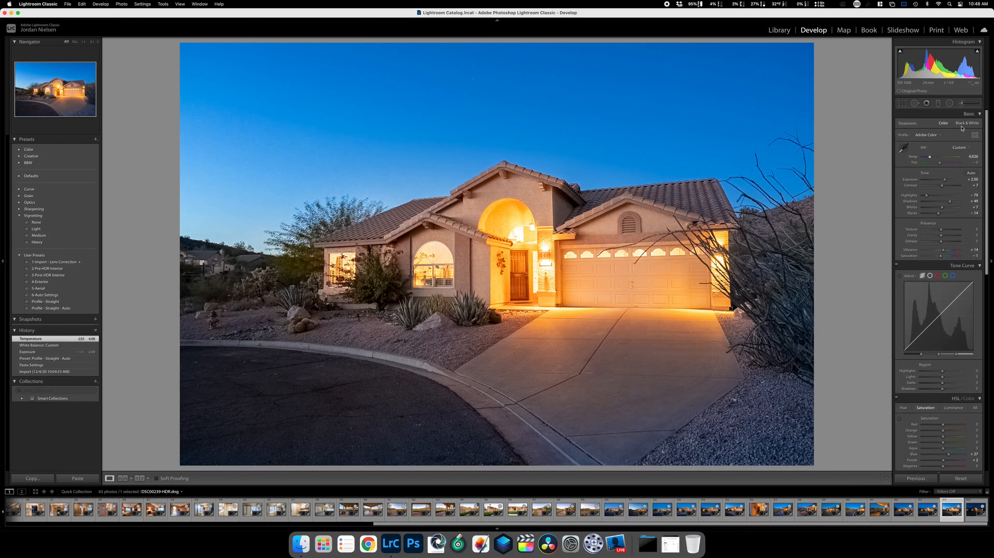
pyautogui.moveTo(951, 204); pyautogui.dragTo(946, 203)
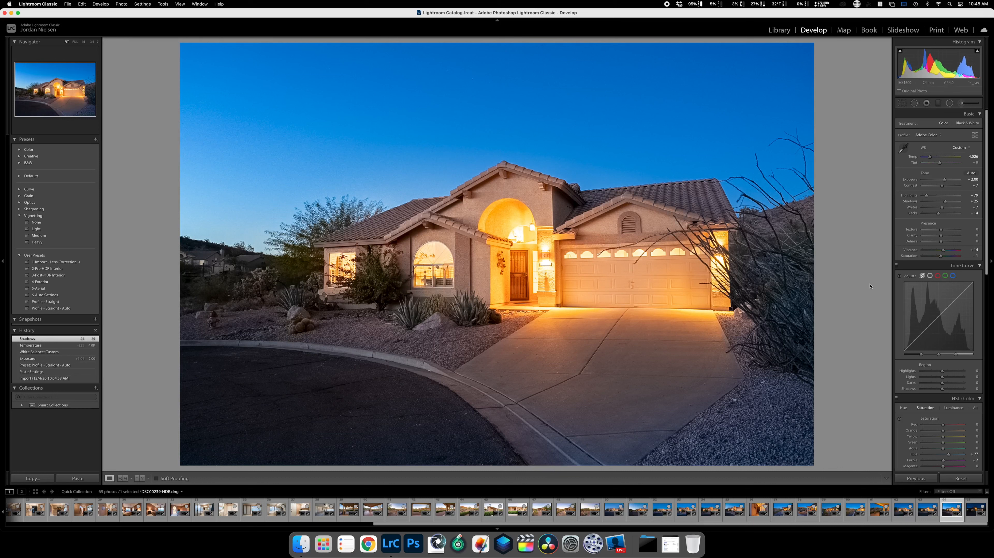
# Raise the blue saturation of the sky above the driveway house to +40 with the targeted adjustment tool.
pyautogui.click(899, 418)
pyautogui.moveTo(678, 111); pyautogui.dragTo(678, 101)
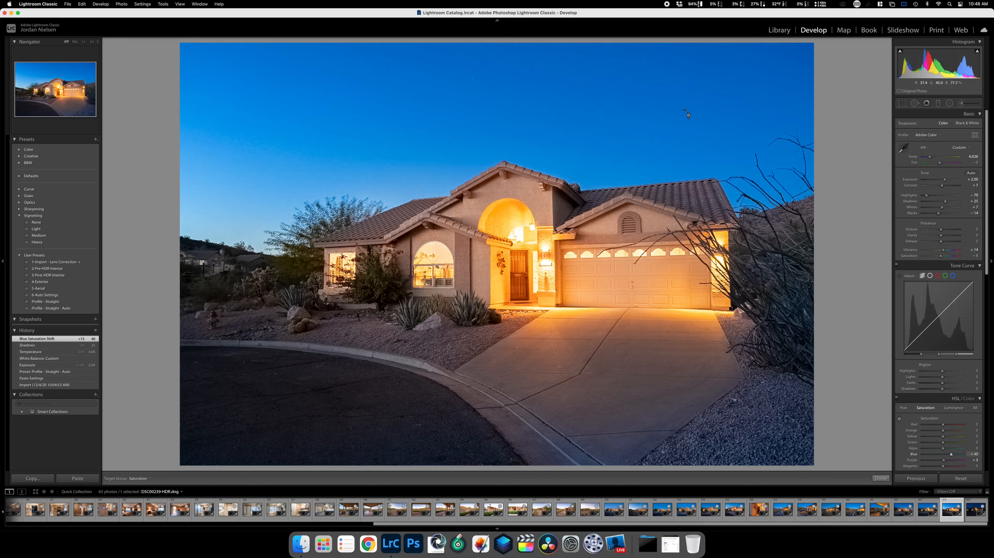
# Brush a warming adjustment with temperature 21 over the gravel landscaping beside the curb and driveway in the bare-shrub photo.
pyautogui.click(962, 104)
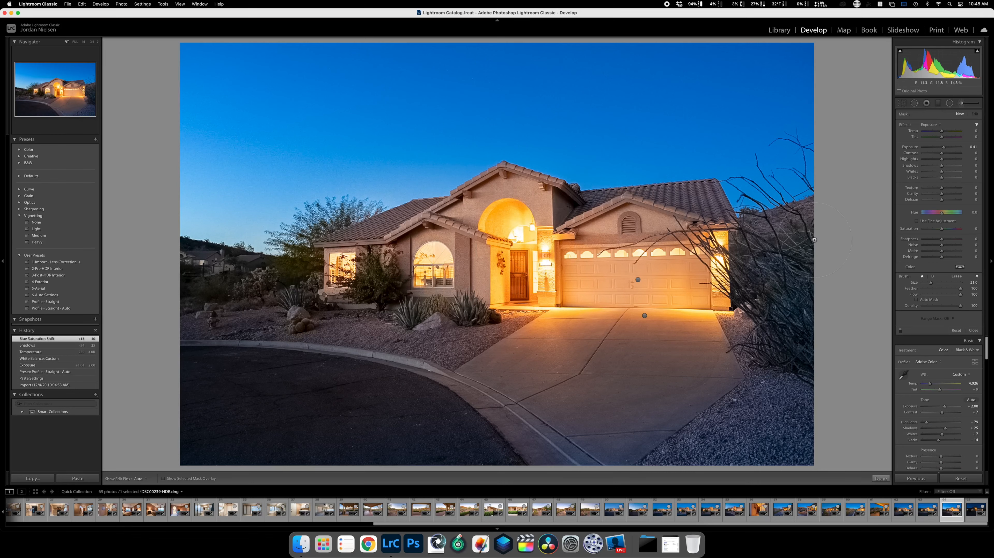
pyautogui.click(937, 125)
pyautogui.click(937, 112)
pyautogui.press('h')
pyautogui.moveTo(245, 310)
pyautogui.mouseDown()
pyautogui.moveTo(266, 298)
pyautogui.moveTo(189, 306)
pyautogui.moveTo(477, 373)
pyautogui.mouseUp()
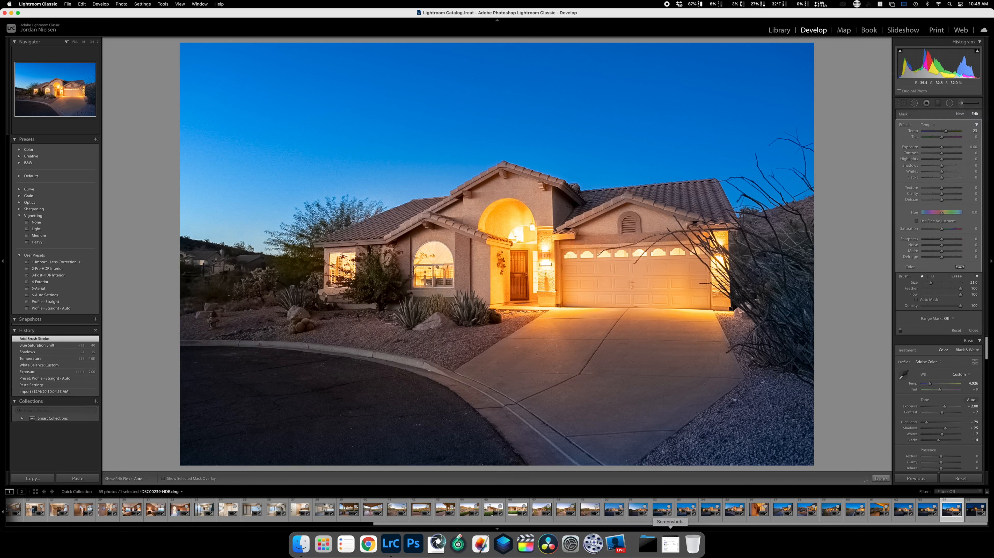
pyautogui.click(881, 478)
# Copy the driveway photo's settings and paste them onto the next dark twilight photo with the agave plants.
pyautogui.click(32, 478)
pyautogui.click(440, 158)
pyautogui.click(604, 250)
pyautogui.press('Right')
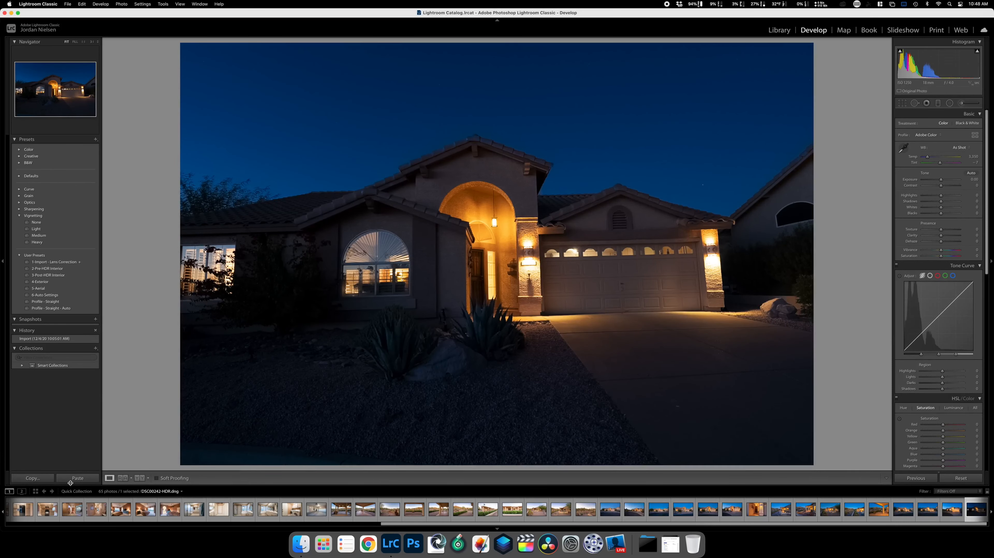
pyautogui.click(88, 478)
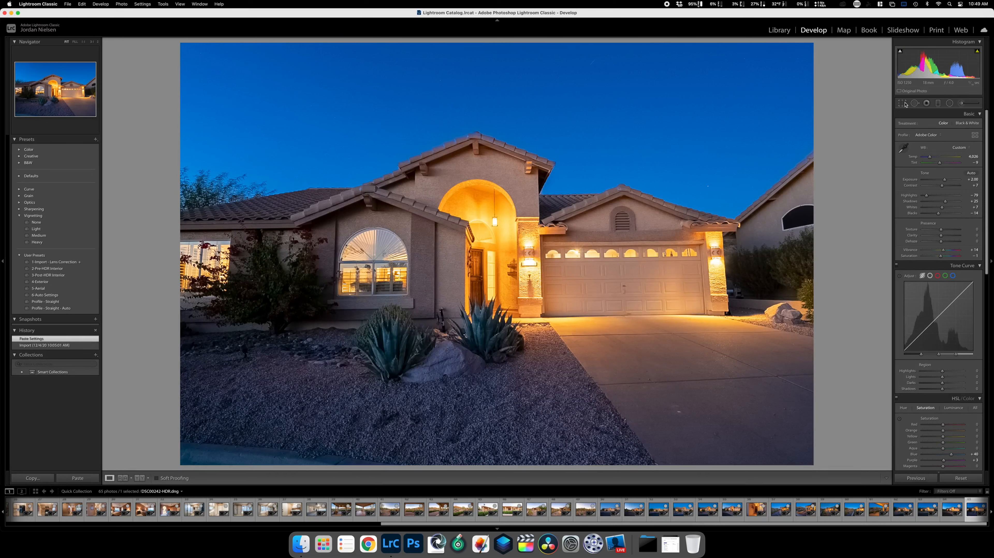
# Set the agave photo's vertical perspective to -18 and crop off the blank edges along its lower part.
pyautogui.scroll(-10, 936, 411)
pyautogui.scroll(-4, 936, 410)
pyautogui.moveTo(942, 408); pyautogui.dragTo(939, 408)
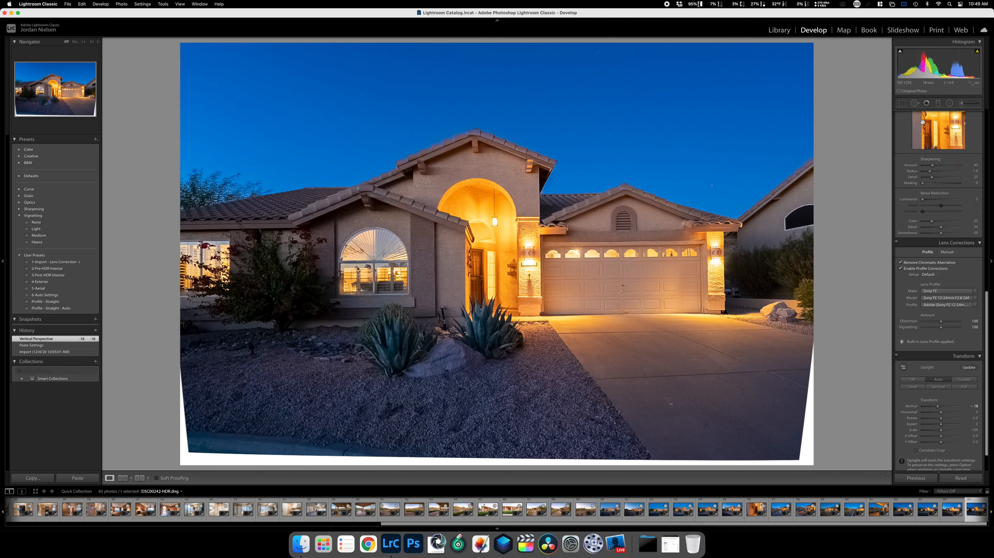
pyautogui.click(902, 103)
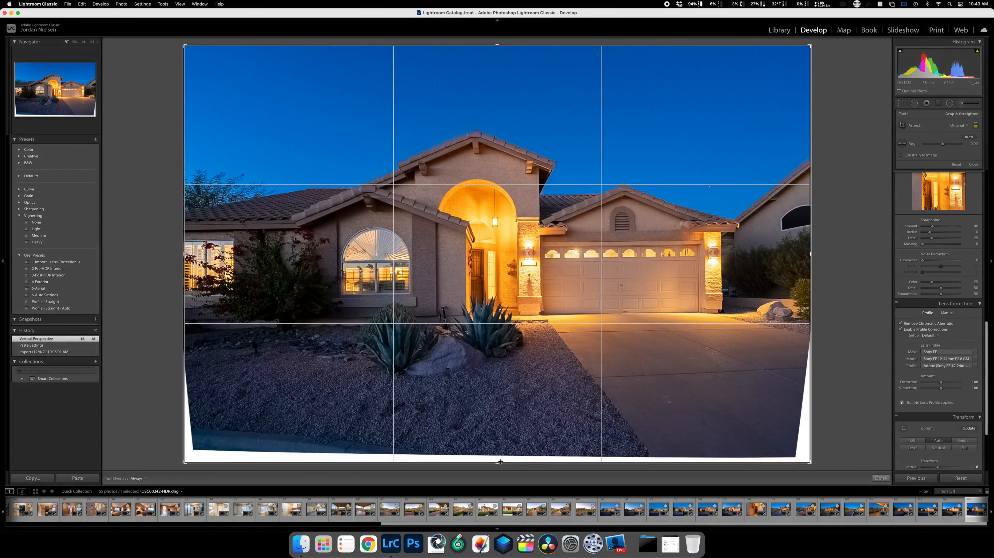
pyautogui.moveTo(500, 462); pyautogui.dragTo(500, 455)
pyautogui.click(882, 478)
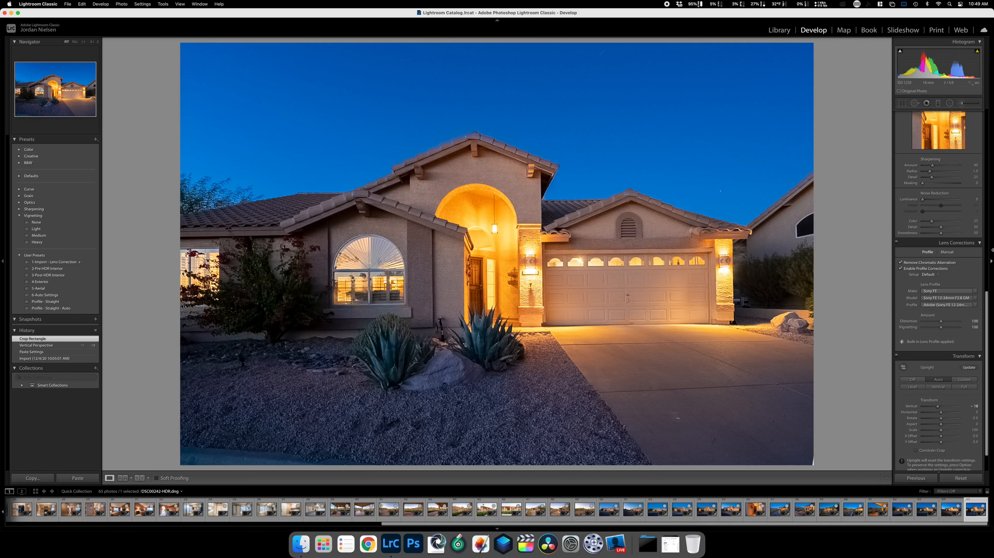
# Review the whole Quick Collection in the Library grid with small thumbnails for photos that still need work.
pyautogui.click(779, 30)
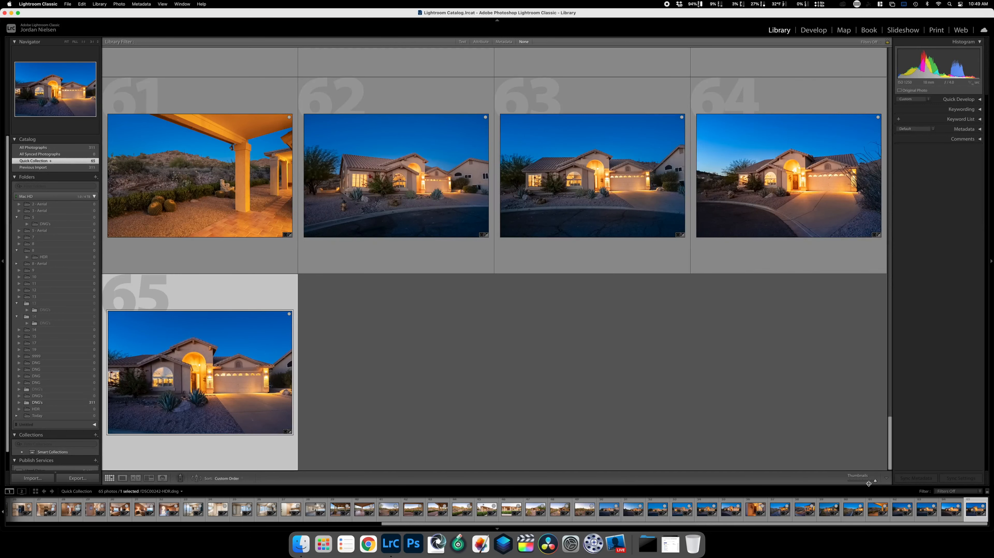
pyautogui.moveTo(866, 482); pyautogui.dragTo(855, 482)
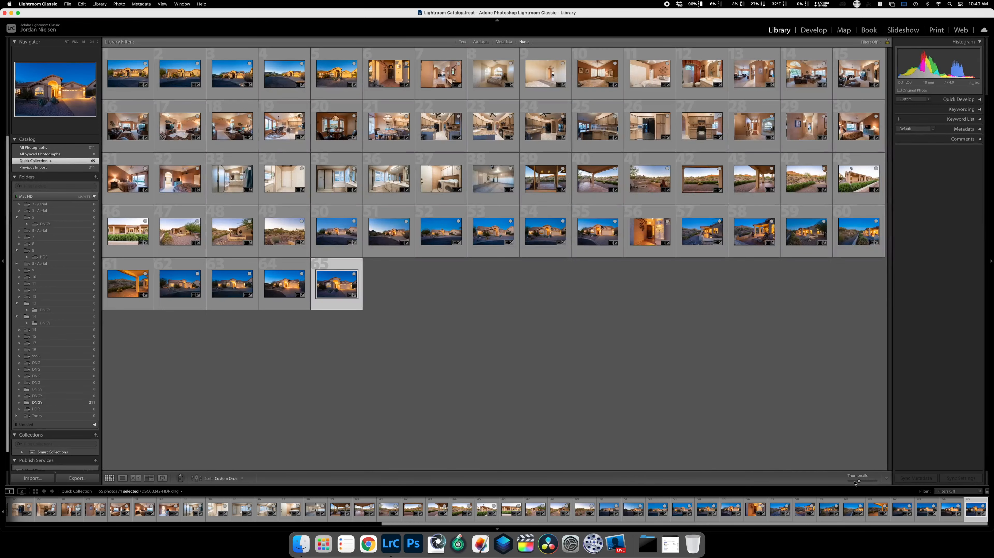
pyautogui.moveTo(861, 482); pyautogui.dragTo(863, 482)
pyautogui.click(865, 480)
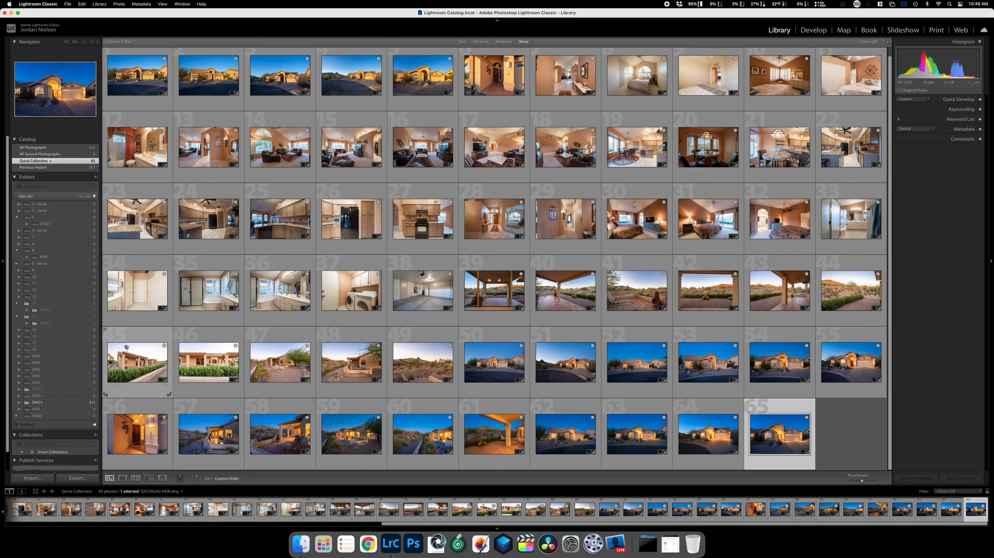
# Add a graduated filter with temperature -96 to the sky of the satellite-dish patio photo and shift it slightly upward.
pyautogui.click(141, 355)
pyautogui.click(815, 33)
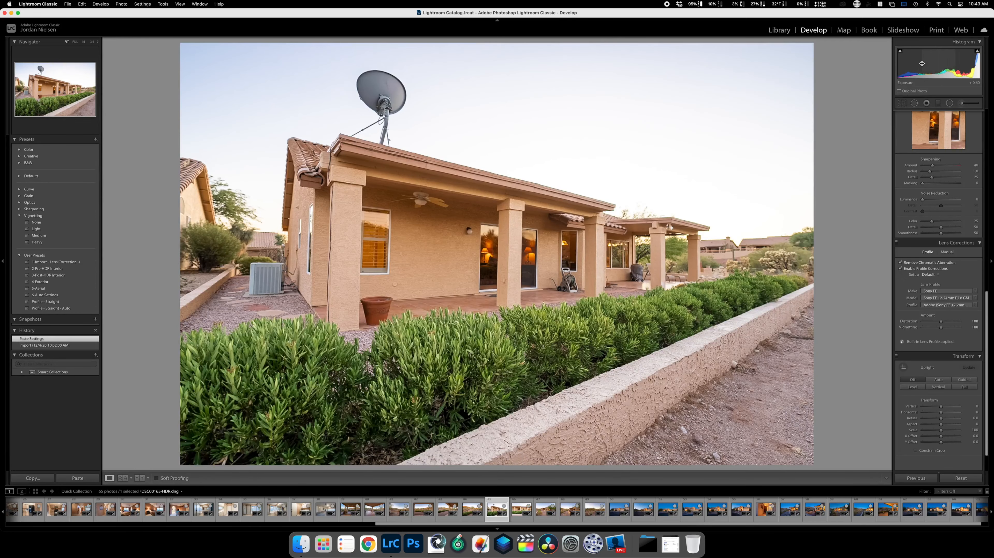
pyautogui.click(938, 103)
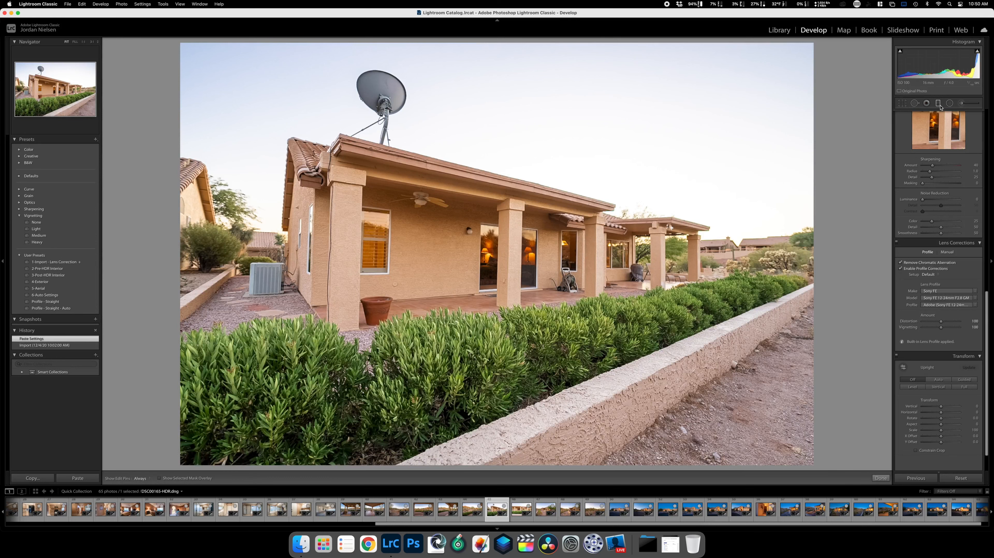
pyautogui.moveTo(638, 41); pyautogui.dragTo(594, 294)
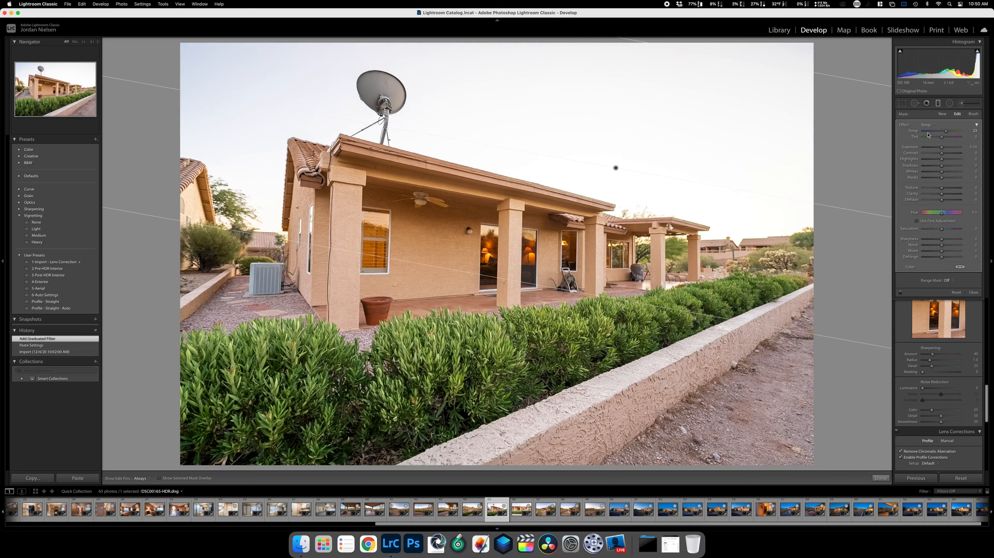
pyautogui.click(932, 131)
pyautogui.moveTo(932, 131); pyautogui.dragTo(924, 132)
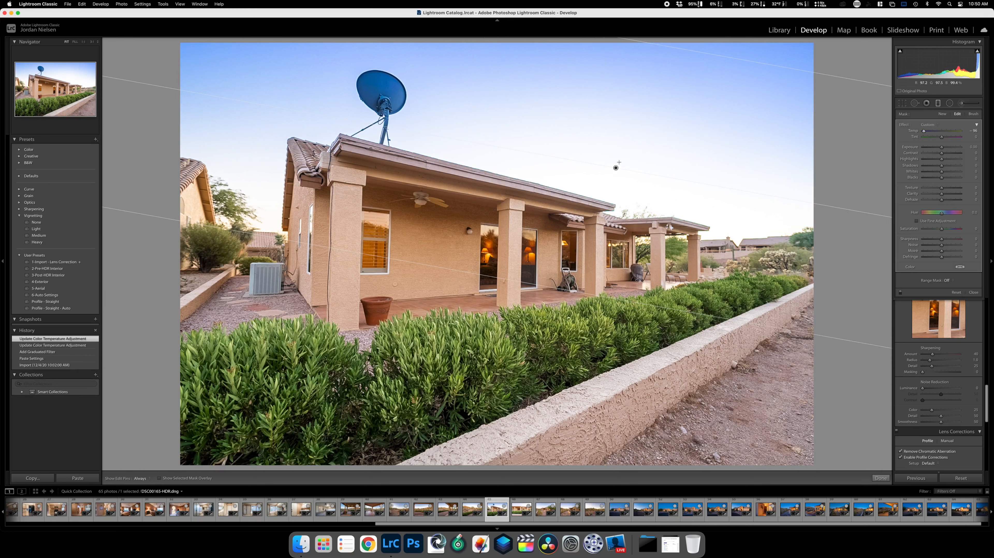
pyautogui.moveTo(615, 168)
pyautogui.mouseDown()
pyautogui.moveTo(610, 175)
pyautogui.moveTo(619, 157)
pyautogui.mouseUp()
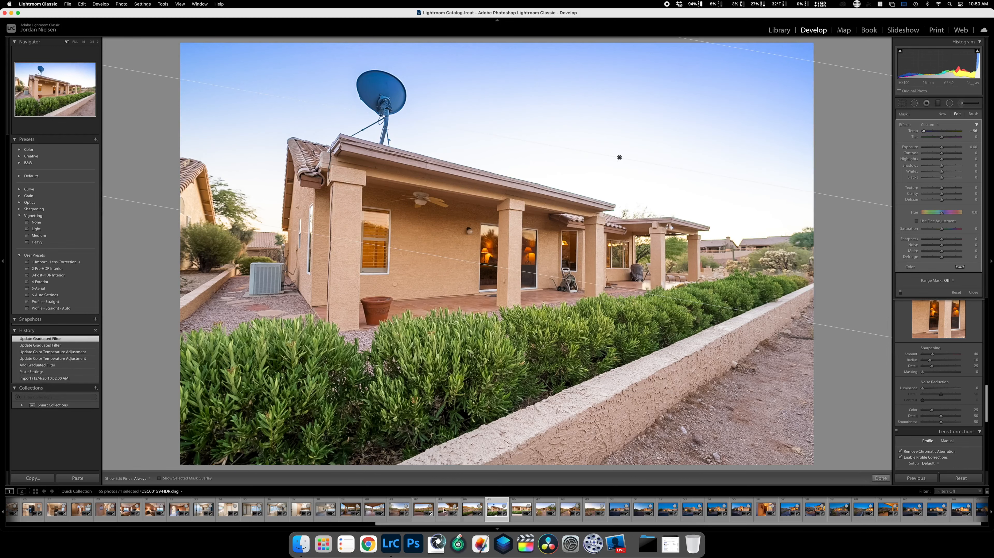
# Add a graduated filter with temperature -100 over the sky in the next patio photo with the hedge.
pyautogui.click(514, 507)
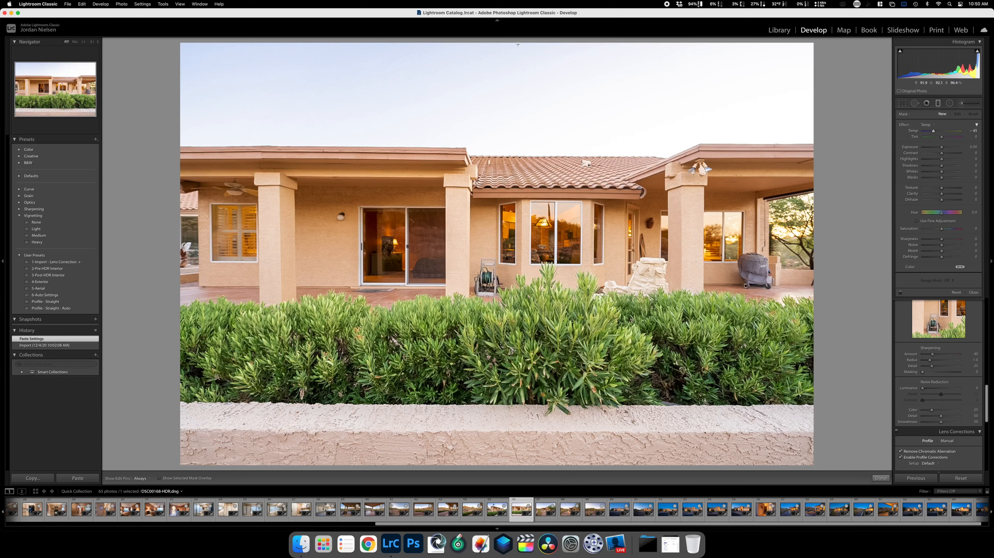
pyautogui.moveTo(516, 41); pyautogui.dragTo(549, 187)
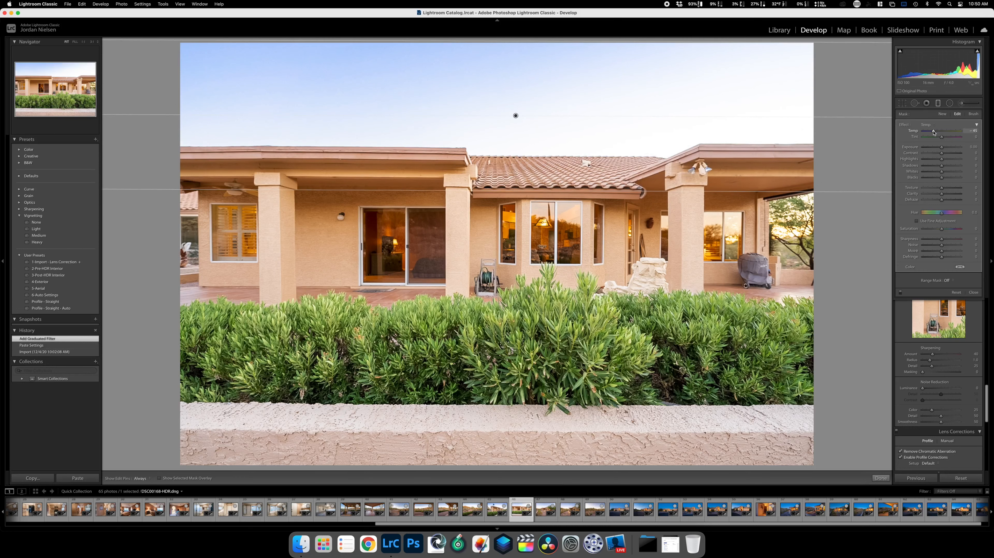
pyautogui.moveTo(934, 132); pyautogui.dragTo(910, 135)
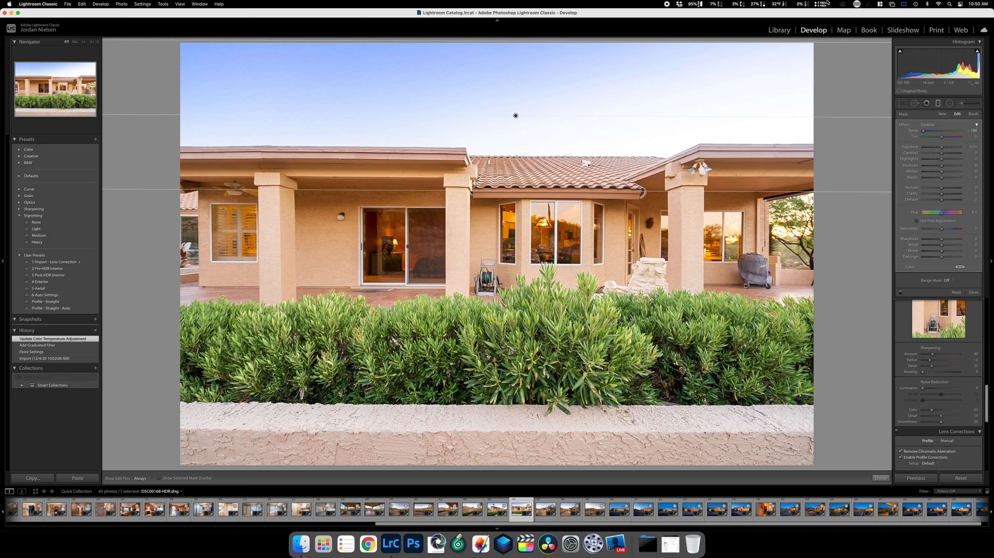
# Compare the skies of the backyard photos in the Library grid using larger thumbnails.
pyautogui.click(781, 30)
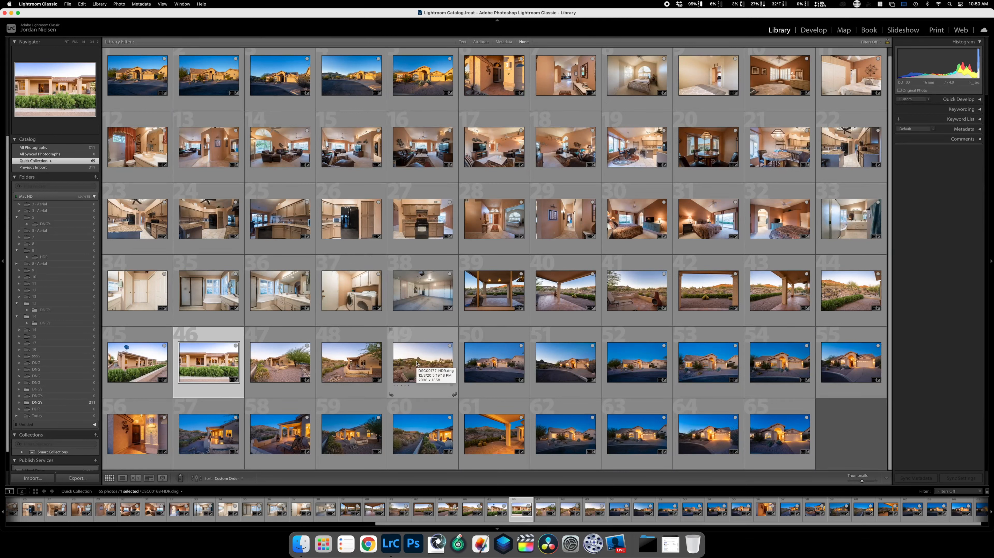
pyautogui.click(135, 363)
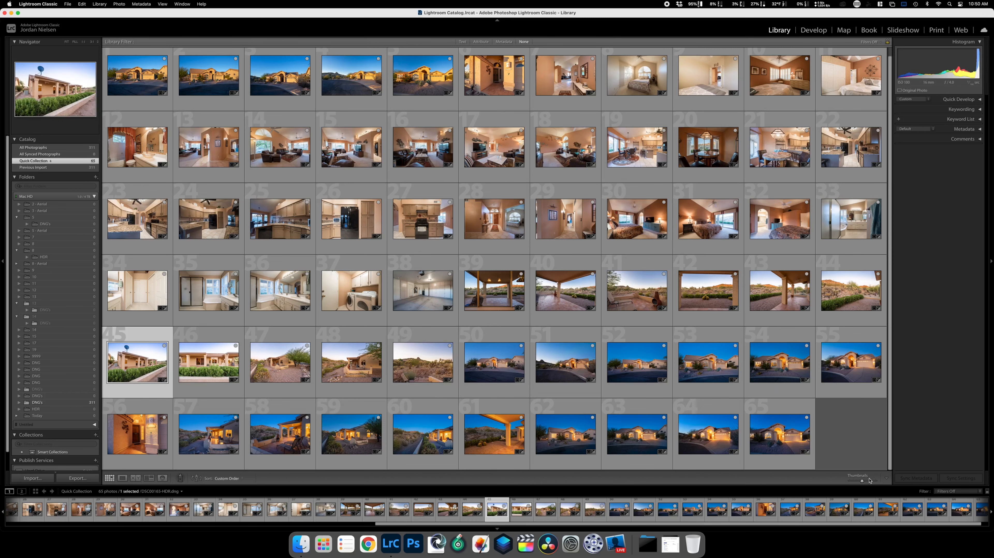
pyautogui.click(870, 480)
pyautogui.moveTo(869, 481); pyautogui.dragTo(873, 480)
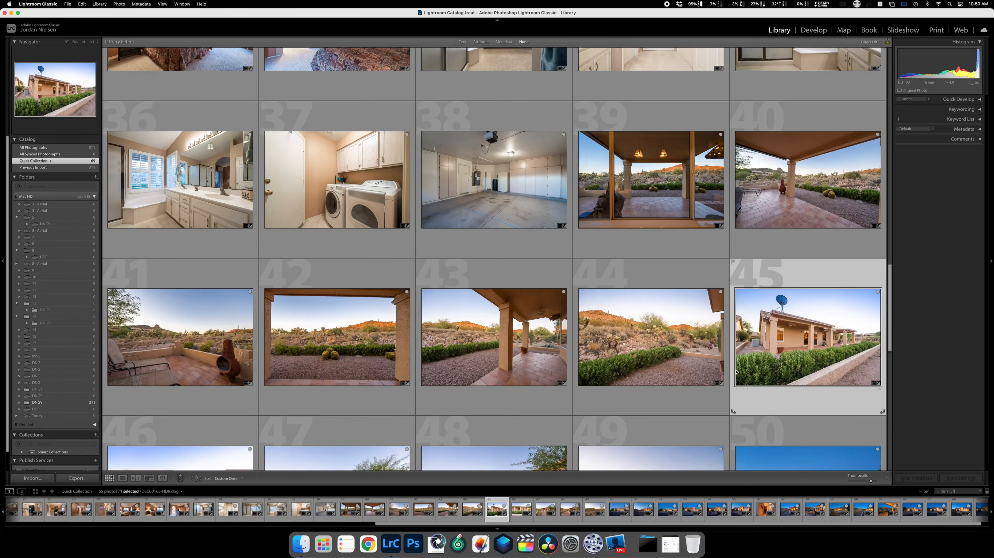
pyautogui.scroll(-10, 737, 371)
pyautogui.scroll(6, 687, 369)
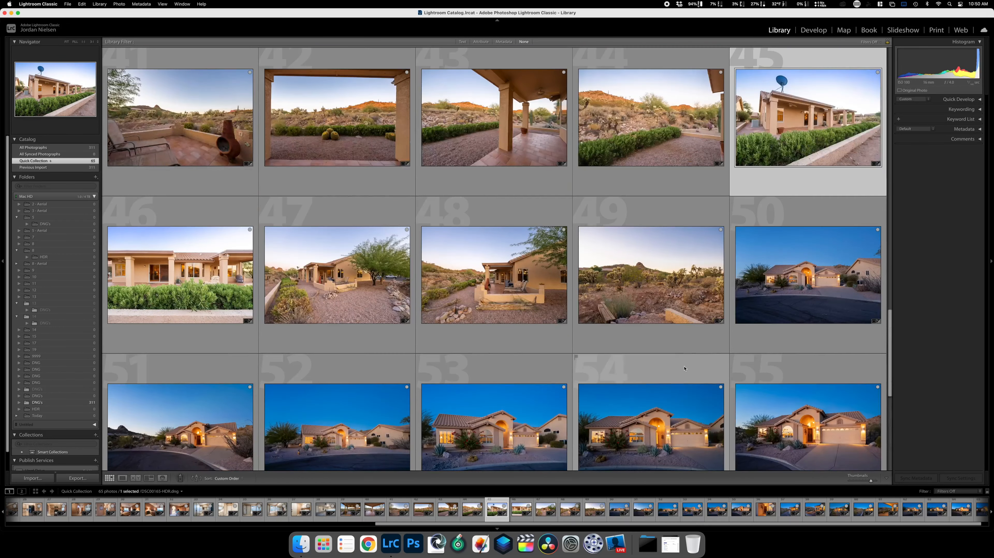
pyautogui.scroll(1, 684, 368)
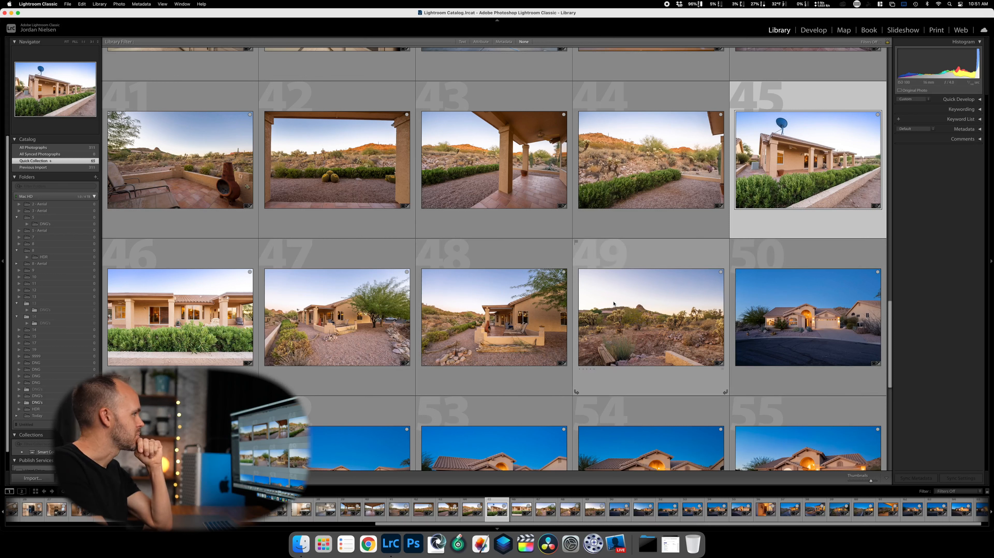
# Move the last four twilight front photos to the start of the collection and place the twilight front-entry photo fifth.
pyautogui.moveTo(866, 483); pyautogui.dragTo(861, 482)
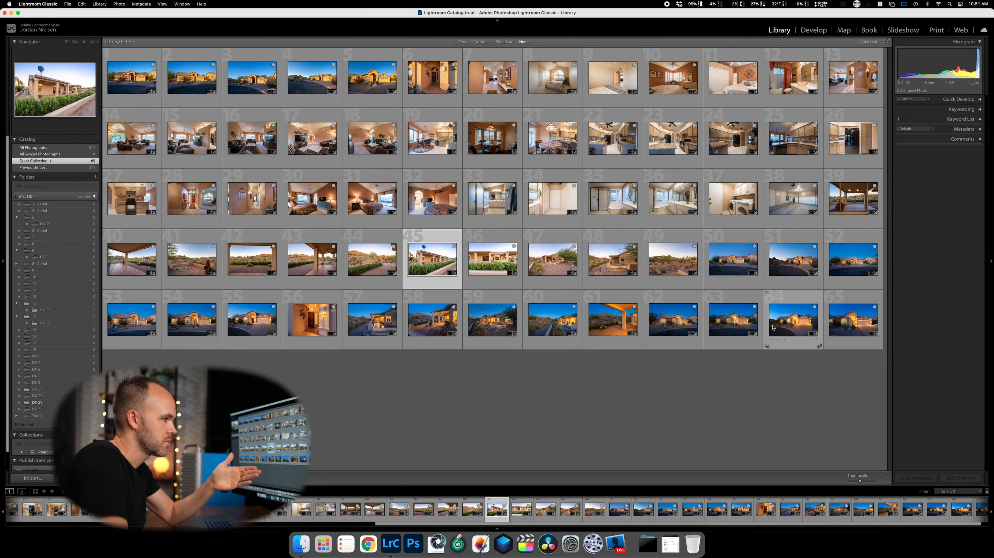
pyautogui.click(667, 329)
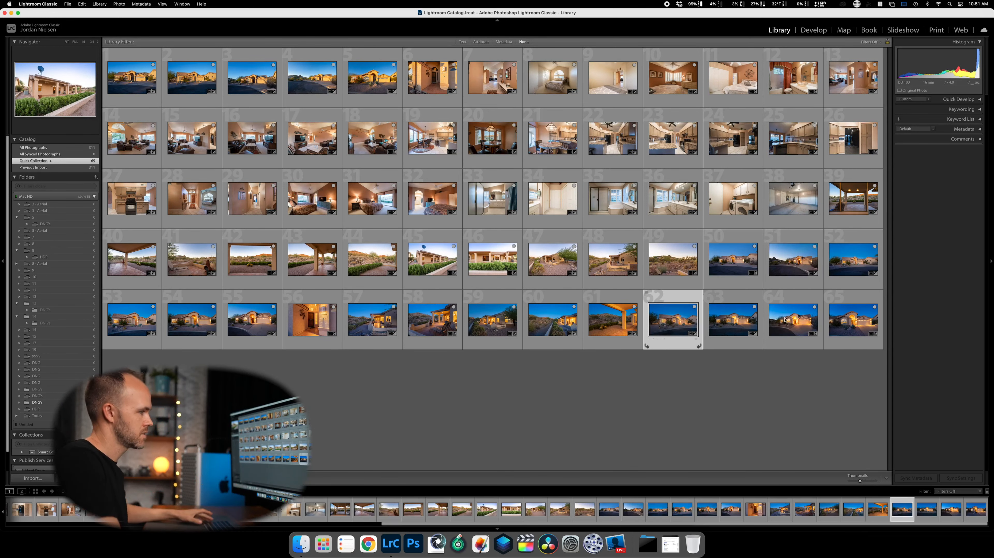
pyautogui.keyDown('shift'); pyautogui.click(849, 321); pyautogui.keyUp('shift')
pyautogui.moveTo(848, 322); pyautogui.dragTo(125, 92)
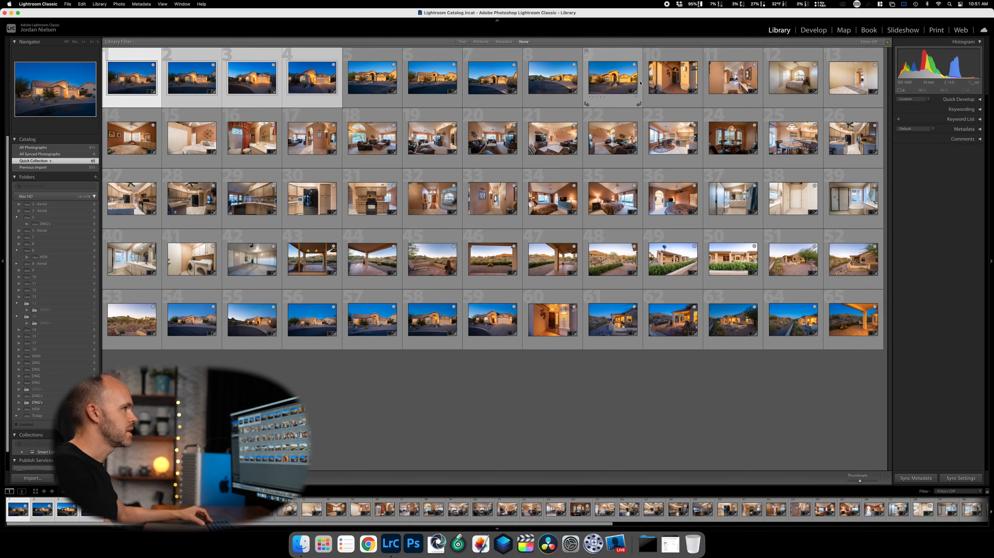
pyautogui.moveTo(554, 323); pyautogui.dragTo(389, 98)
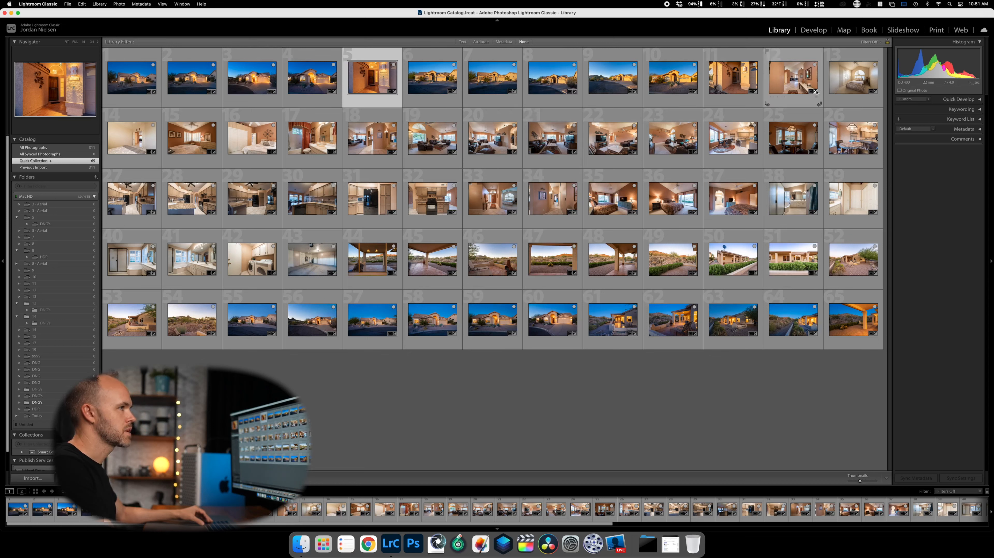
# Move all the interior photos, from the entry hallway through the garage, directly behind the front-entry photo.
pyautogui.click(801, 83)
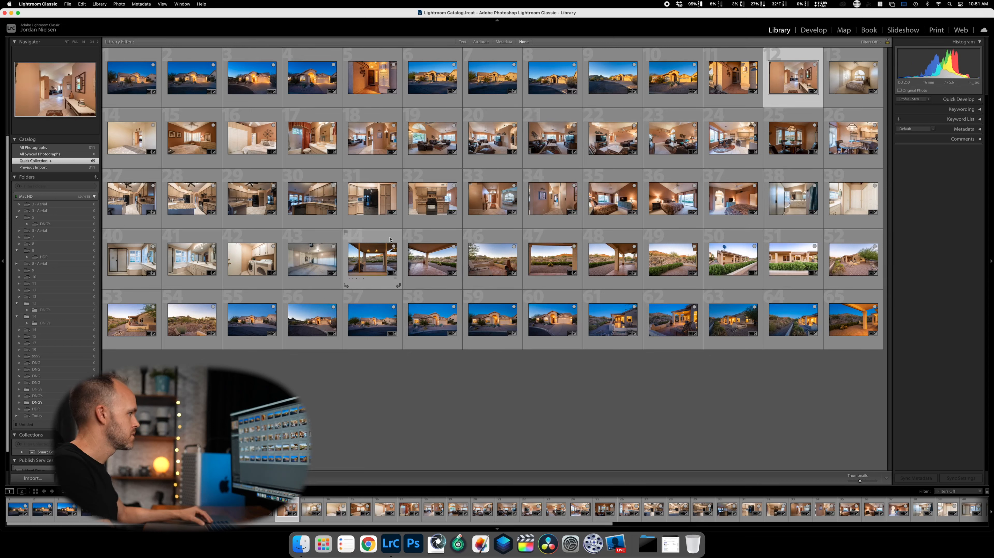
pyautogui.keyDown('shift'); pyautogui.click(321, 260); pyautogui.keyUp('shift')
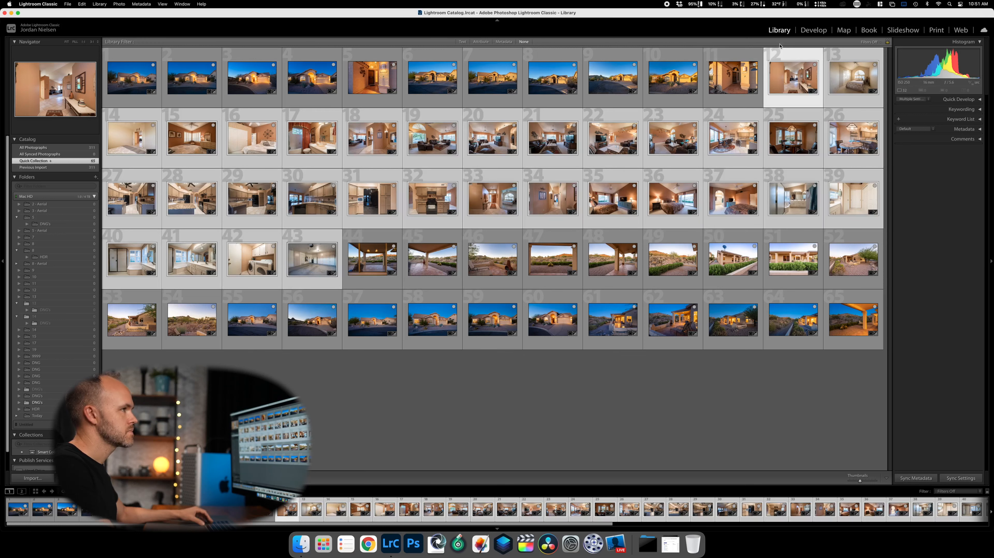
pyautogui.moveTo(785, 73); pyautogui.dragTo(451, 96)
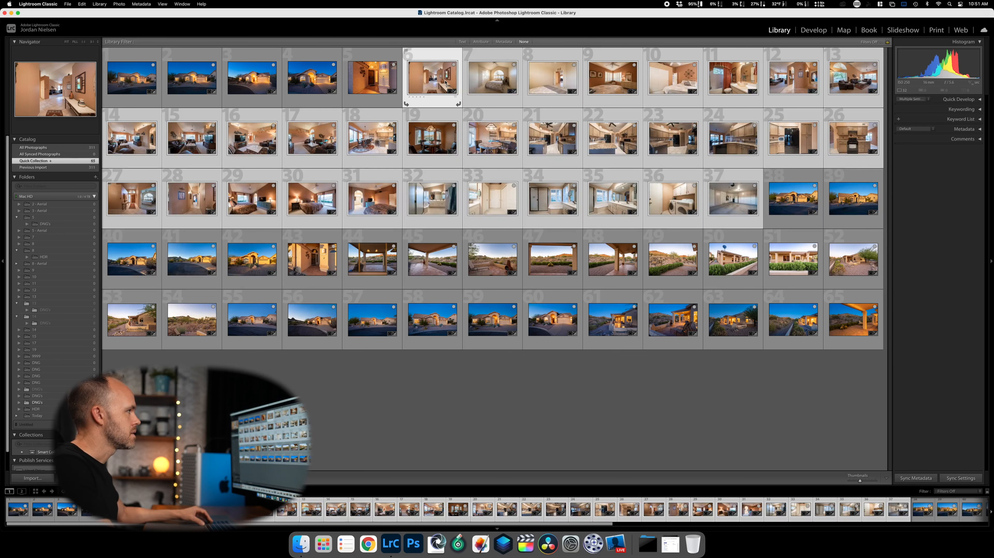
# Move the five secondary bedroom and bathroom photos ahead of the laundry room photo, and the foyer photo to seventh place.
pyautogui.click(553, 79)
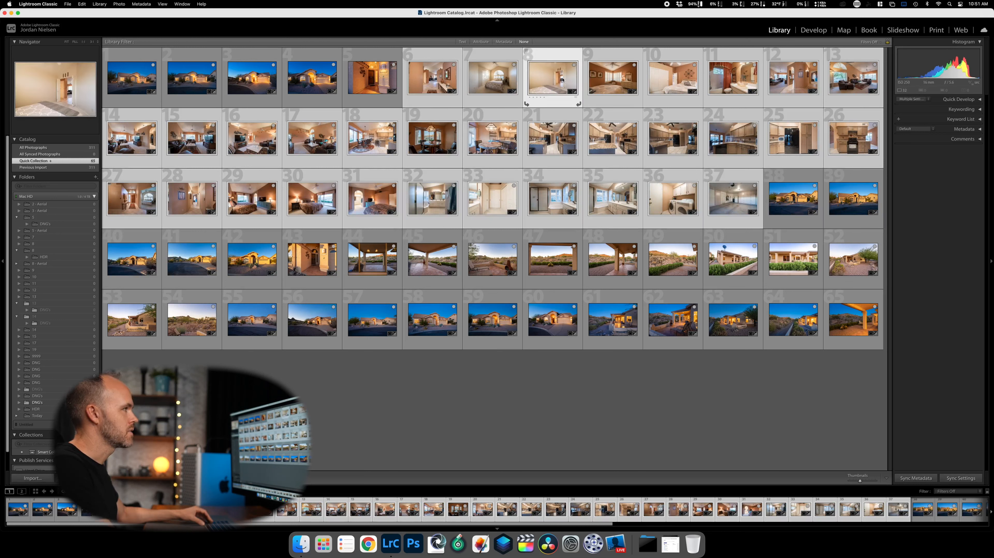
pyautogui.click(519, 80)
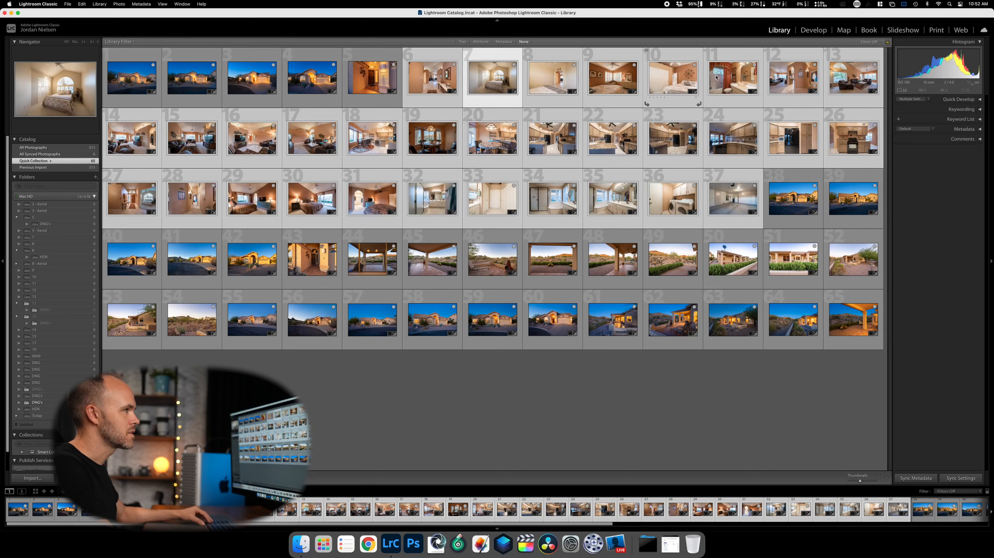
pyautogui.keyDown('shift'); pyautogui.click(740, 79); pyautogui.keyUp('shift')
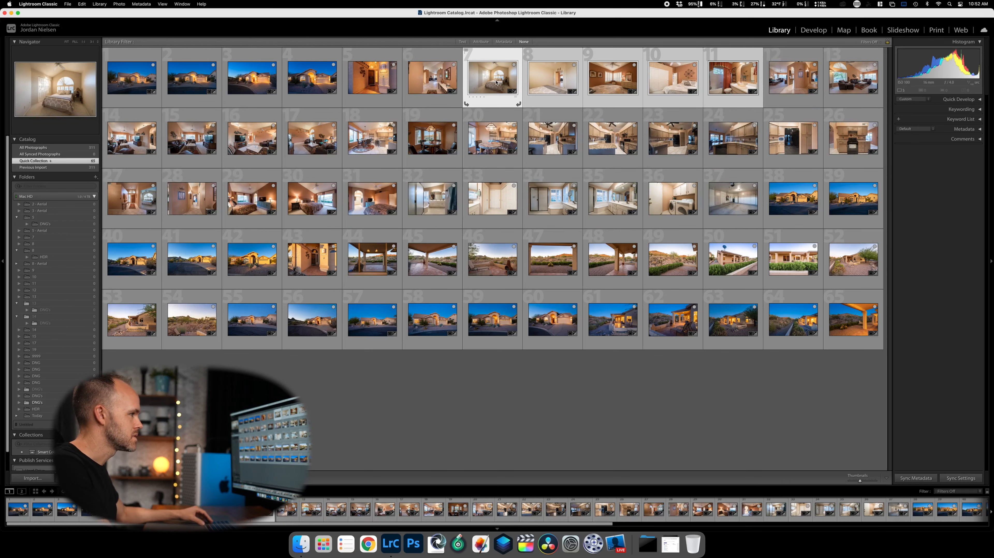
pyautogui.moveTo(497, 82); pyautogui.dragTo(630, 196)
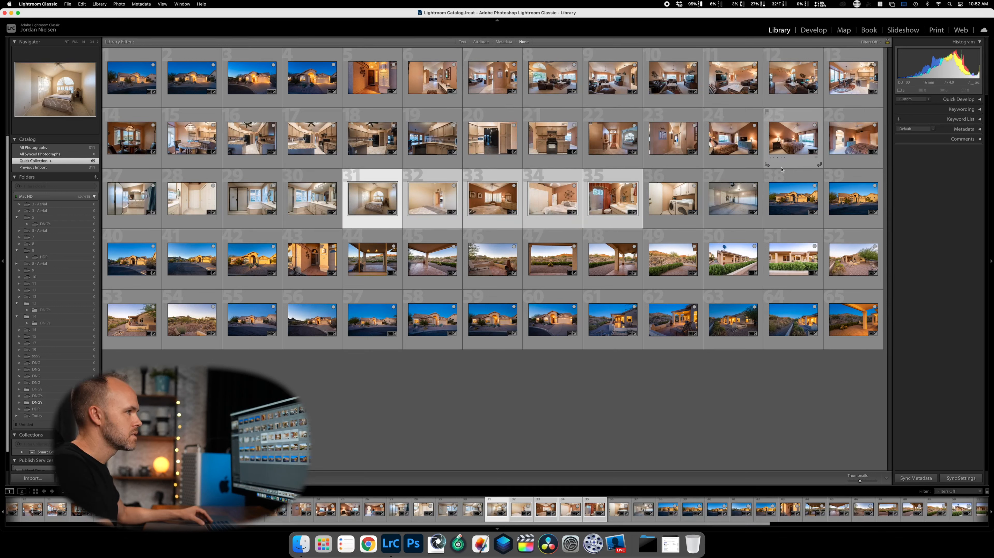
pyautogui.click(609, 137)
pyautogui.moveTo(609, 137); pyautogui.dragTo(478, 91)
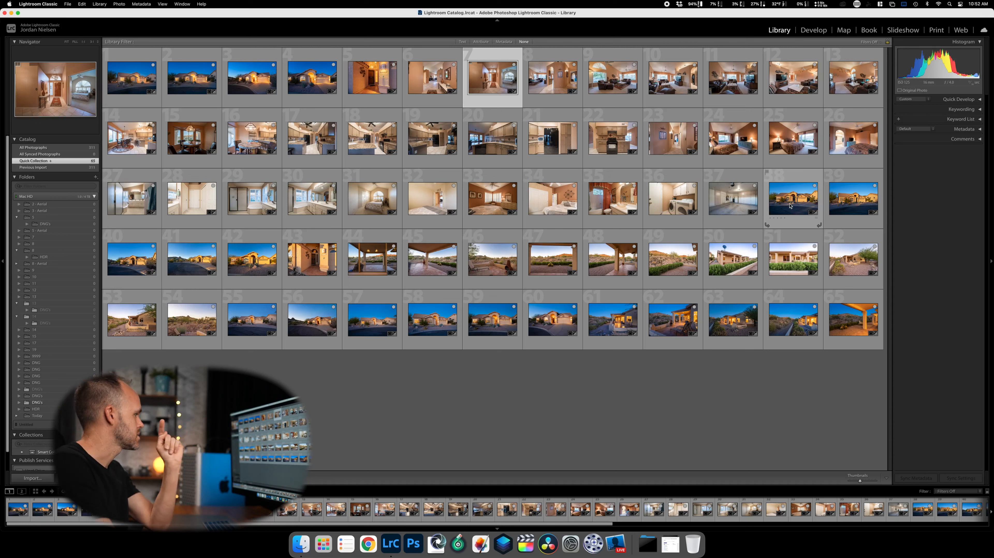
# Move the last five twilight backyard photos directly behind the garage photo.
pyautogui.click(604, 321)
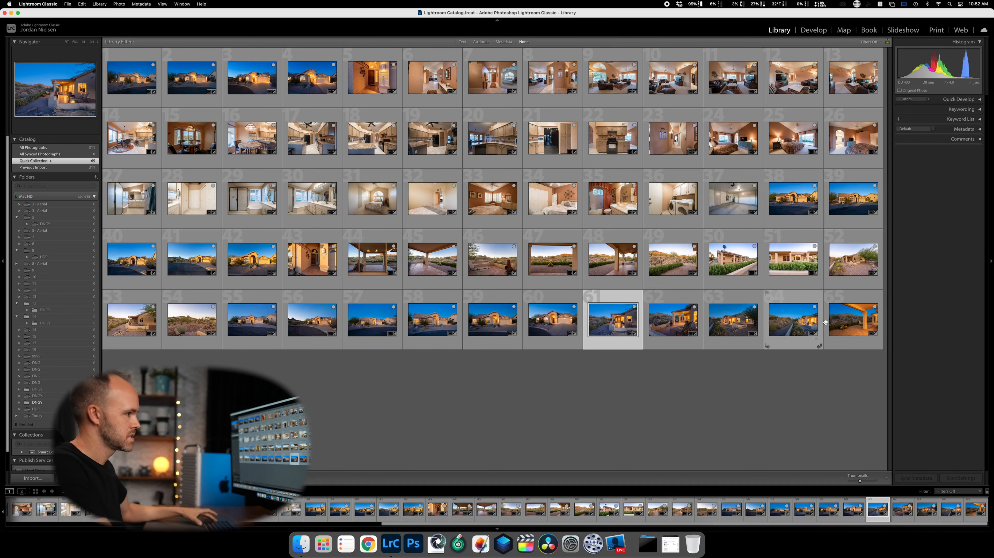
pyautogui.keyDown('shift'); pyautogui.click(841, 323); pyautogui.keyUp('shift')
pyautogui.moveTo(612, 328); pyautogui.dragTo(753, 210)
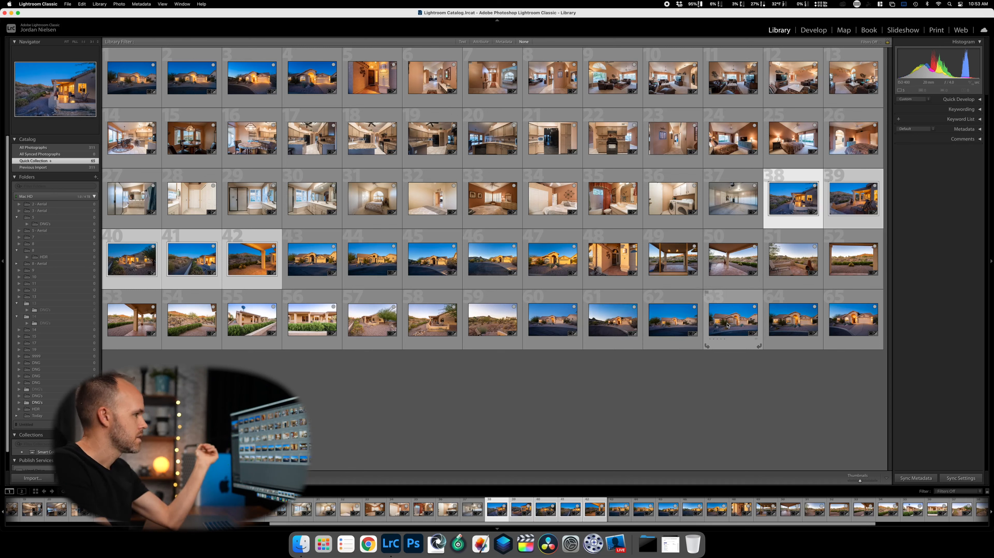
# Remove the last three twilight front photos from the Quick Collection.
pyautogui.click(797, 322)
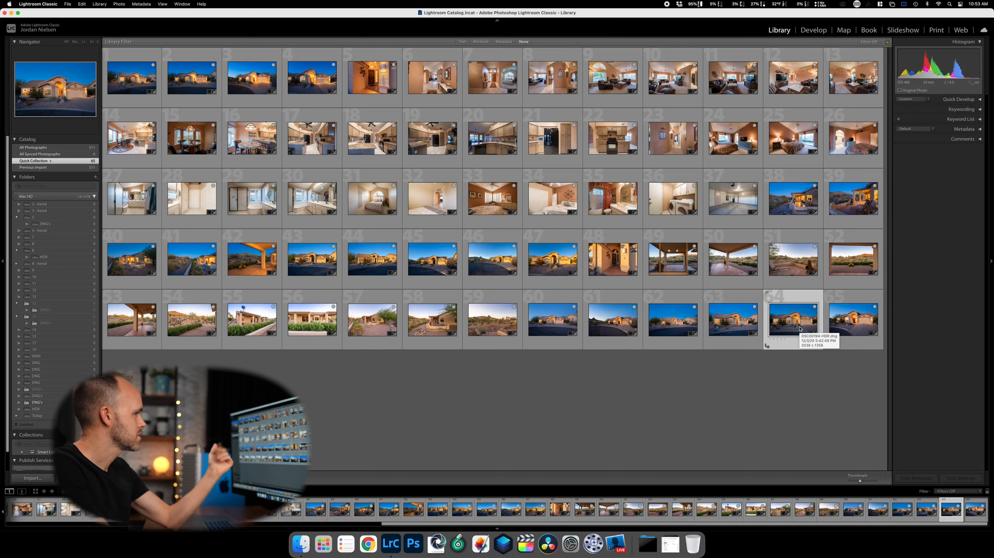
pyautogui.keyDown('shift'); pyautogui.click(841, 328); pyautogui.keyUp('shift')
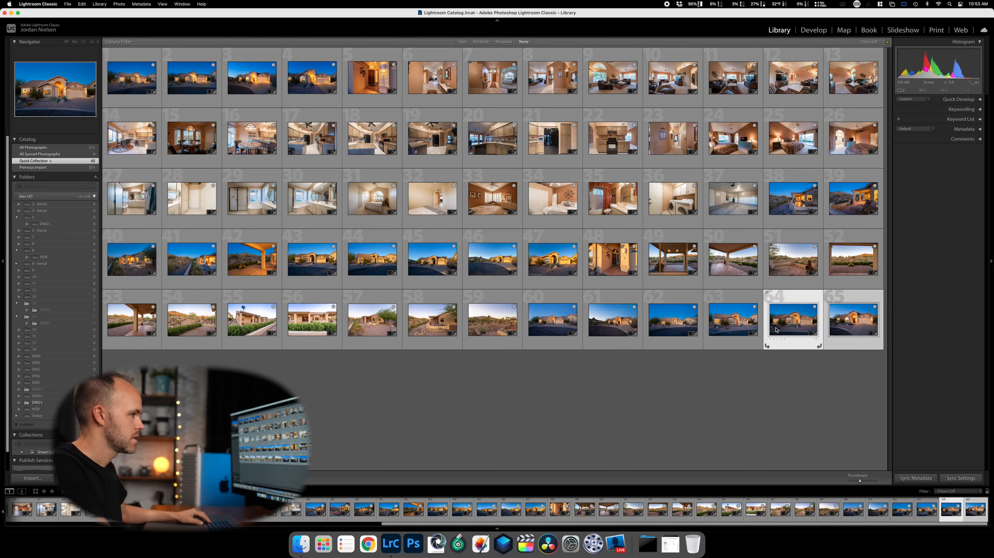
pyautogui.keyDown('shift'); pyautogui.click(734, 324); pyautogui.keyUp('shift')
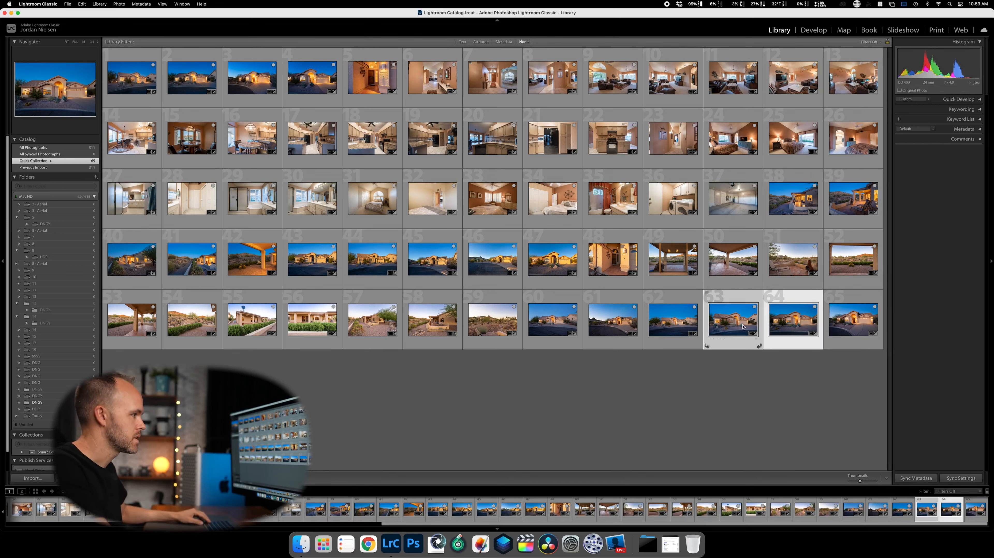
pyautogui.keyDown('shift'); pyautogui.click(860, 321); pyautogui.keyUp('shift')
pyautogui.press('b')
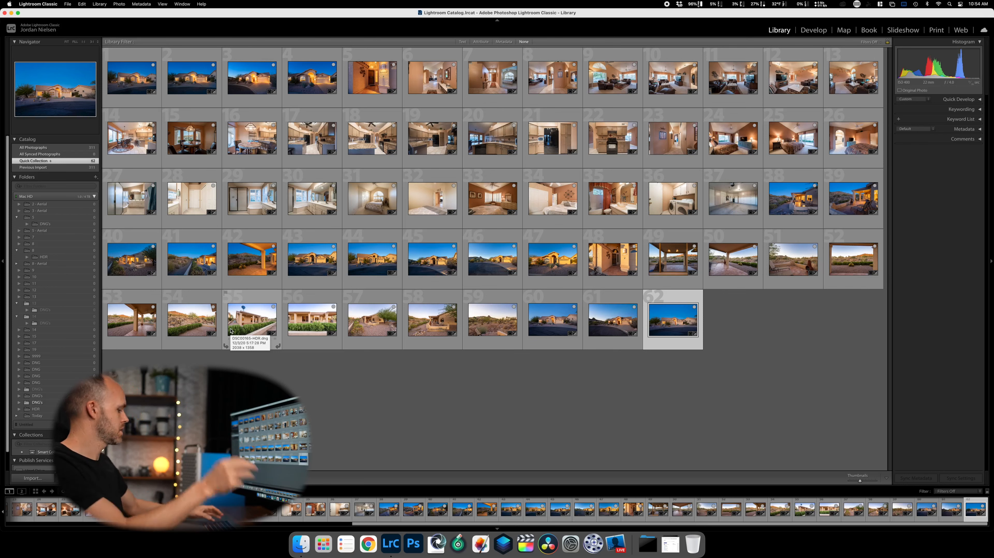
# Set up an export of all photos in the collection to a new Desktop folder named Finished.
pyautogui.press('super+a')
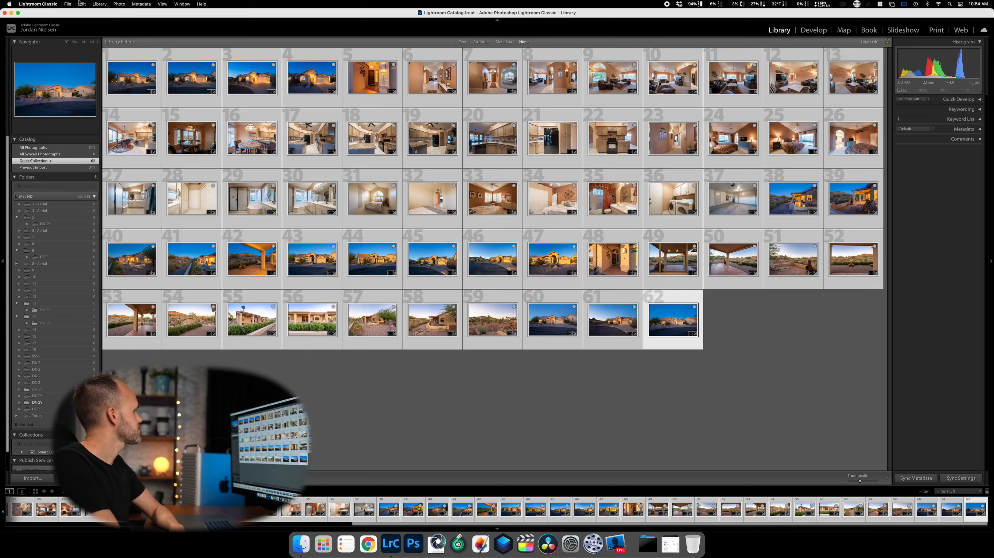
pyautogui.click(70, 4)
pyautogui.click(106, 108)
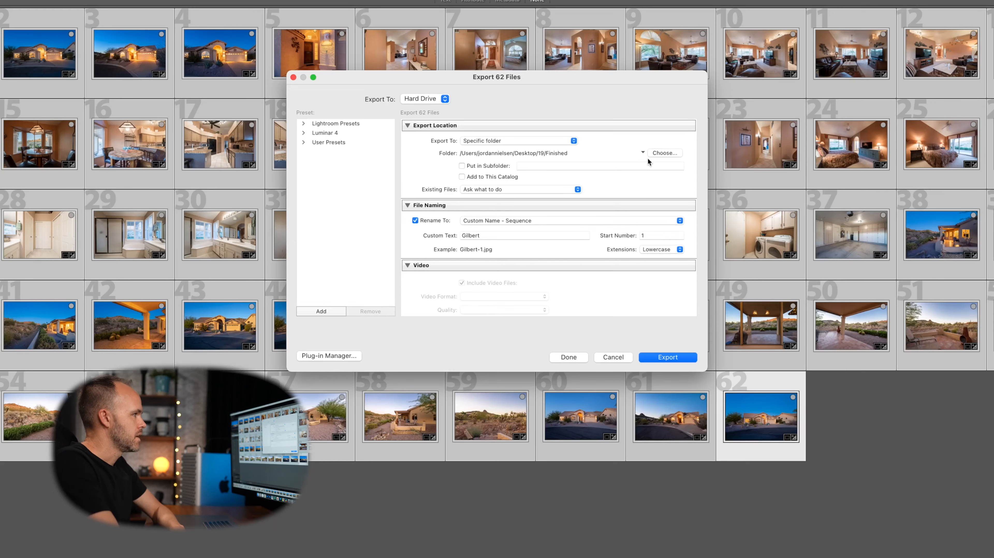
pyautogui.click(659, 153)
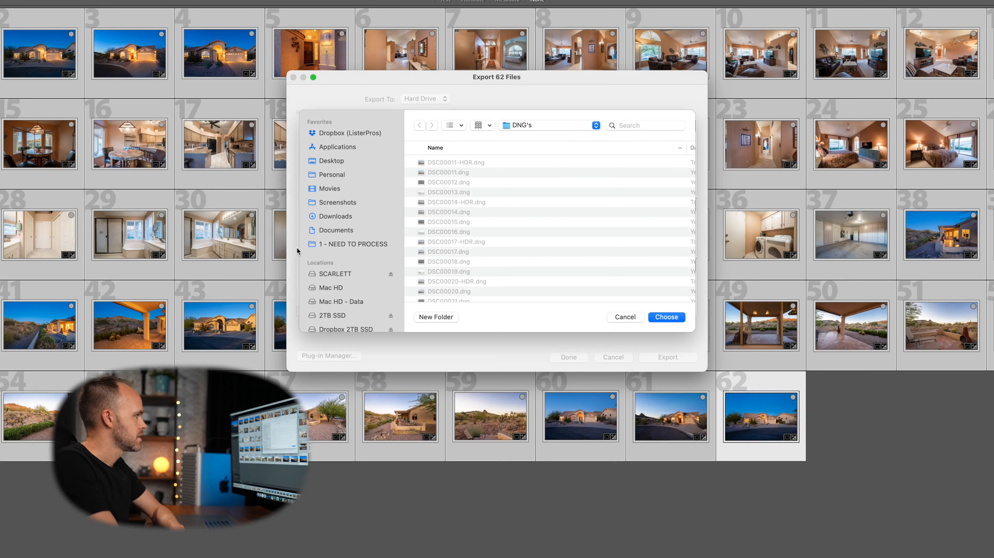
pyautogui.click(352, 162)
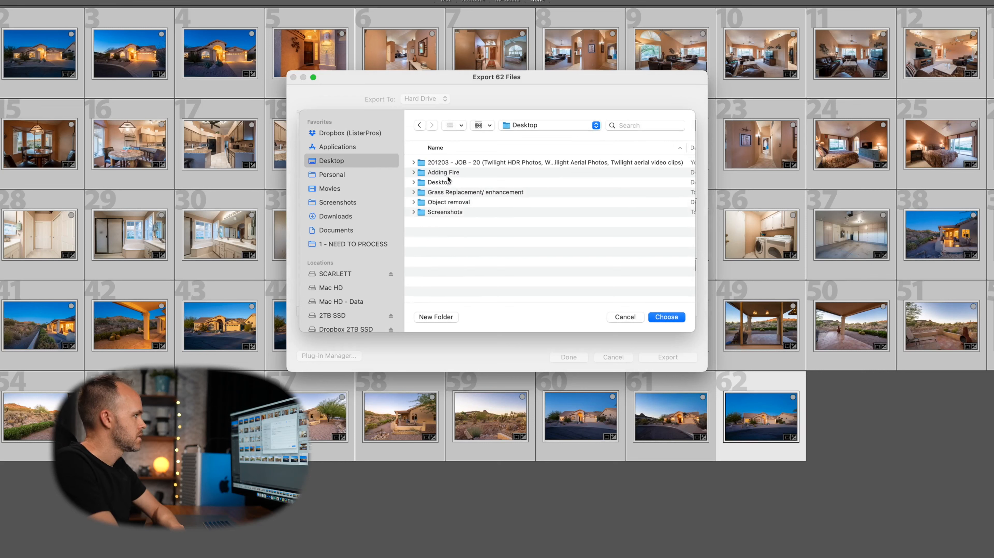
pyautogui.click(449, 318)
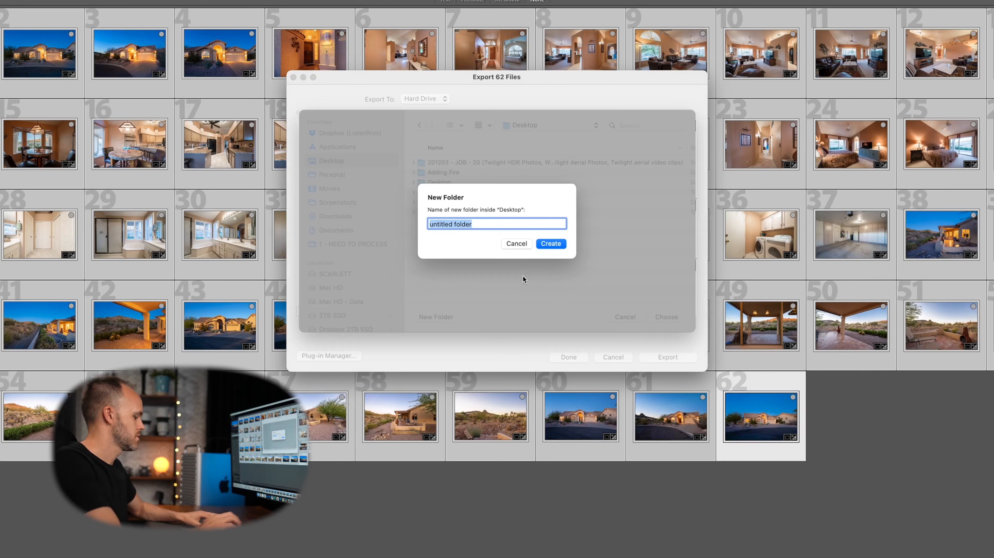
pyautogui.write('Finished')
pyautogui.press('Return')
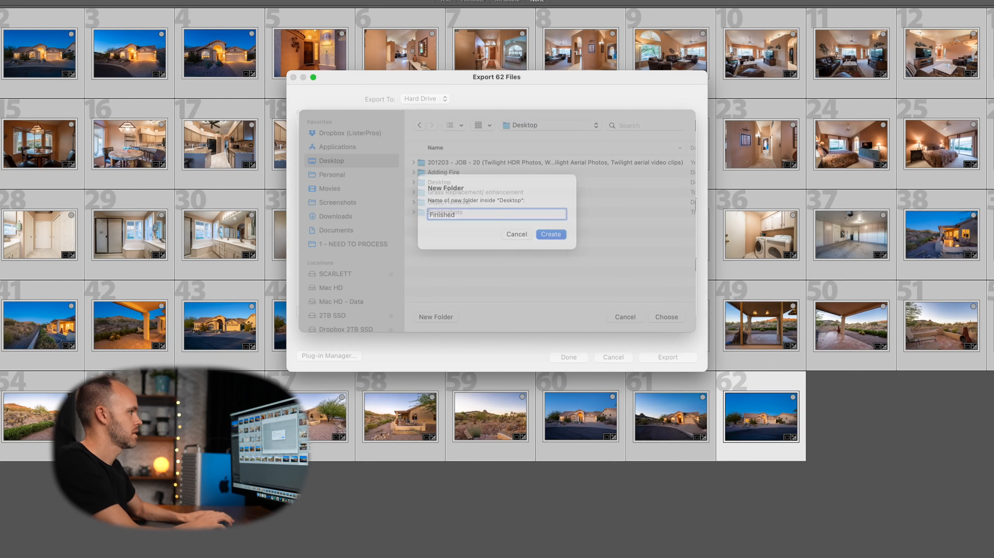
pyautogui.click(667, 317)
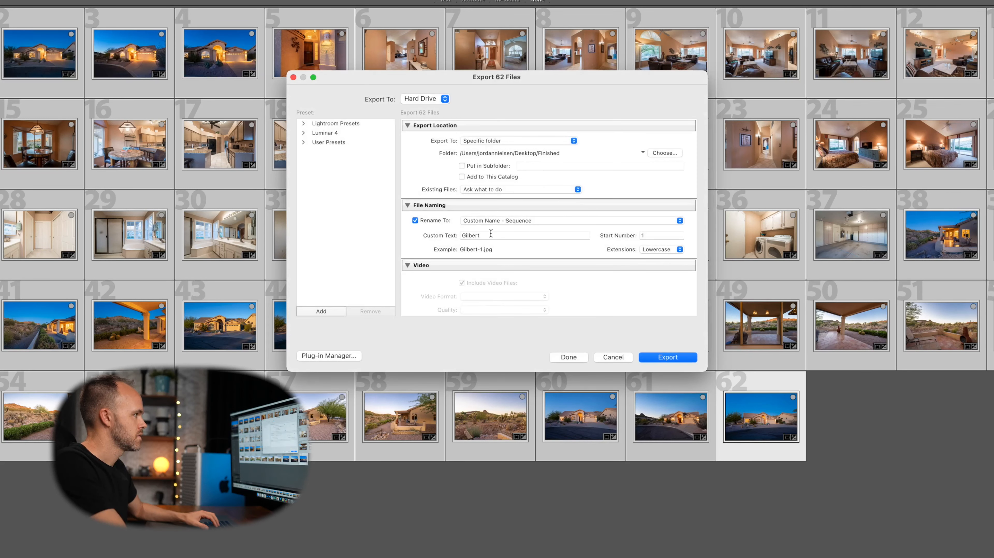
# Set the custom file name text to Gold Canyon, review the remaining export settings, and export the photos.
pyautogui.write('Gold ')
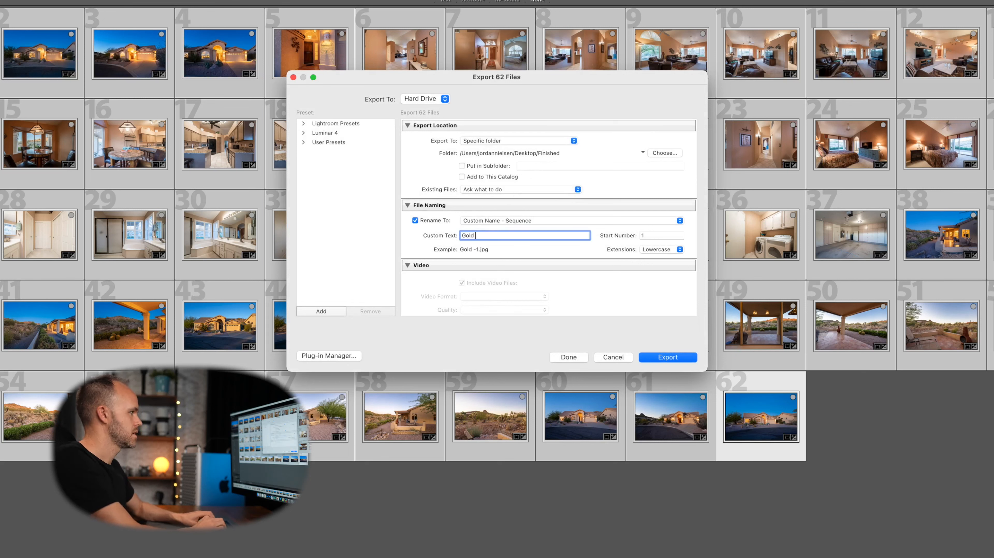
pyautogui.write('Canyon')
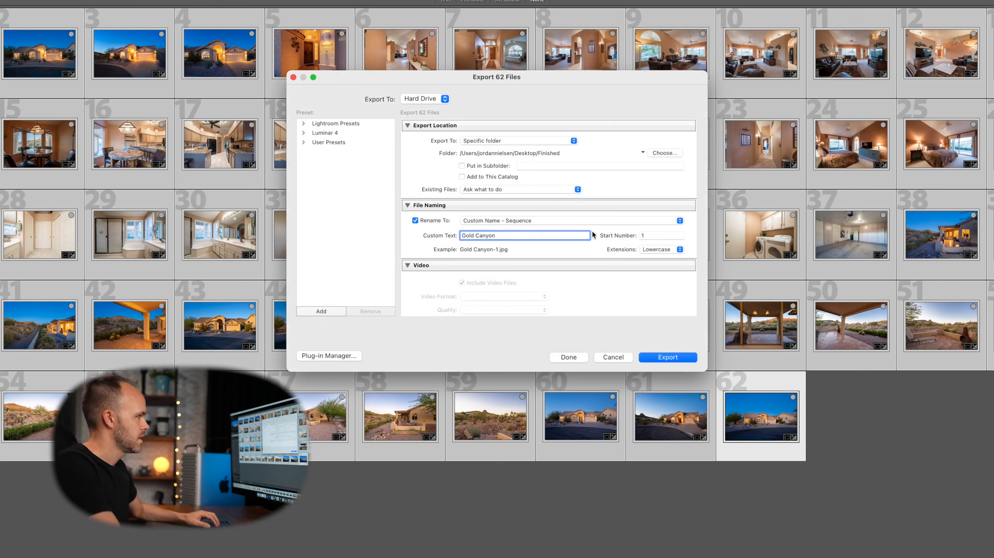
pyautogui.scroll(-5, 570, 268)
pyautogui.scroll(-2, 569, 267)
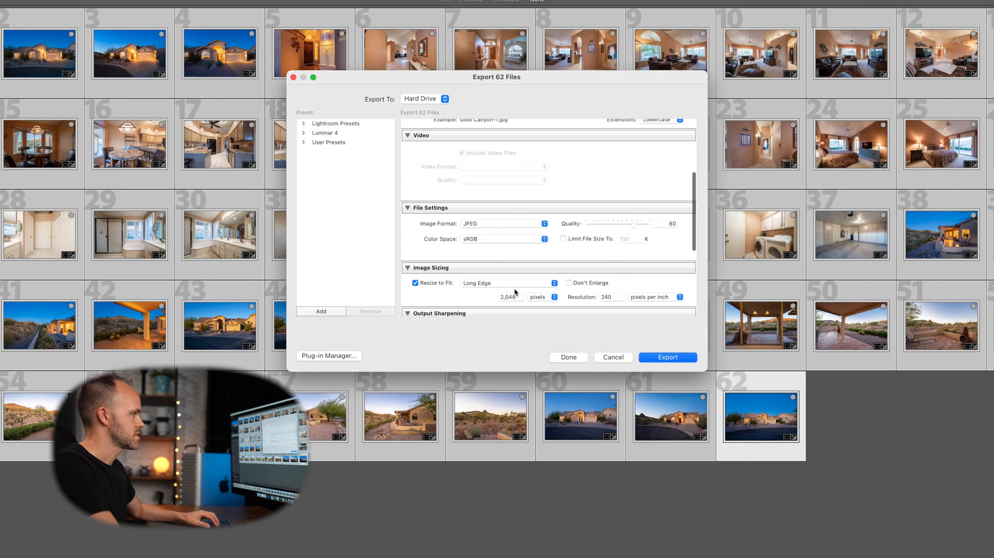
pyautogui.scroll(-2, 514, 287)
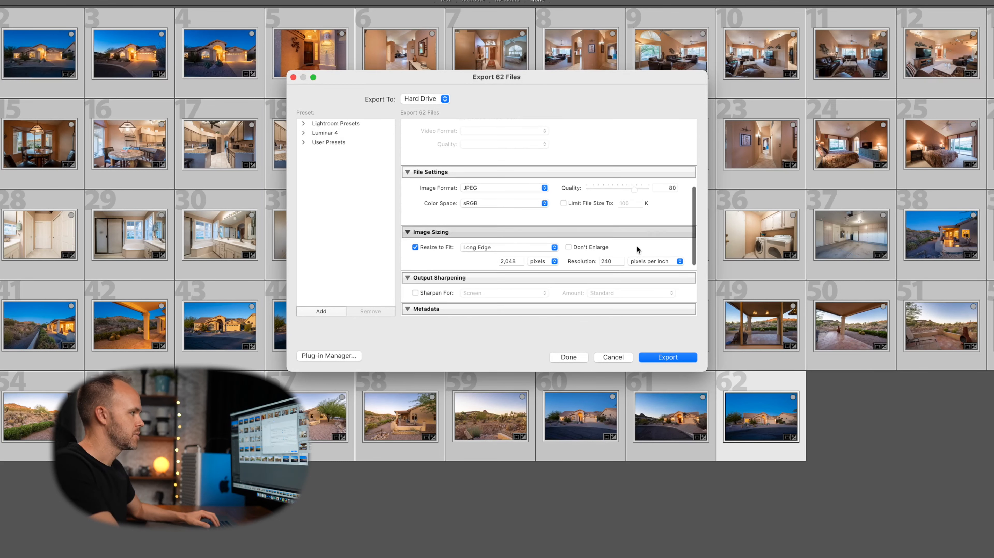
pyautogui.scroll(-4, 636, 248)
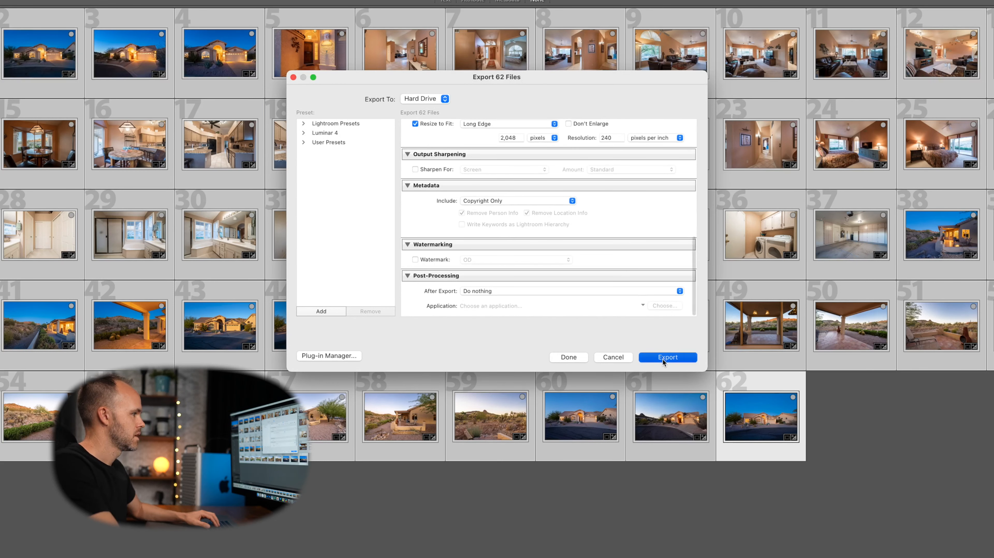
pyautogui.click(662, 358)
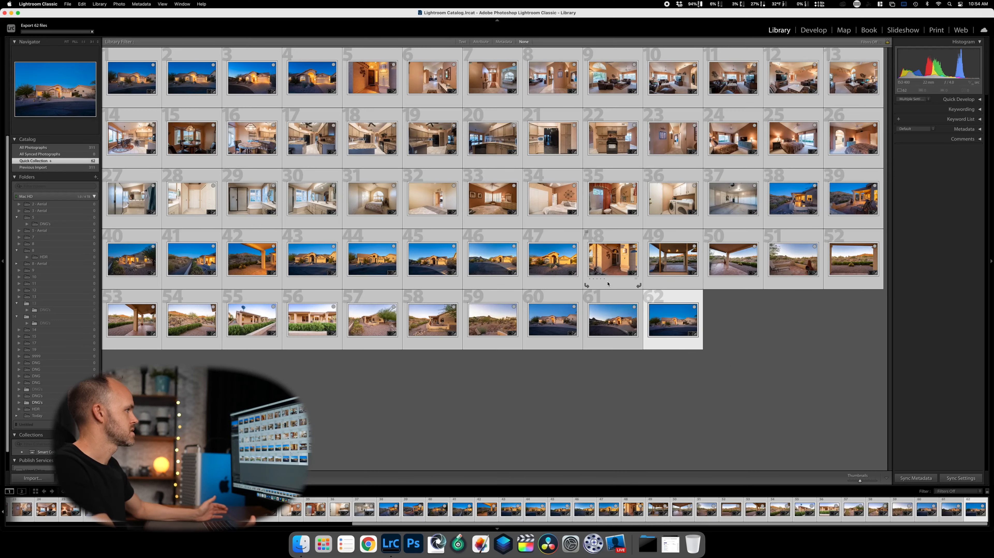